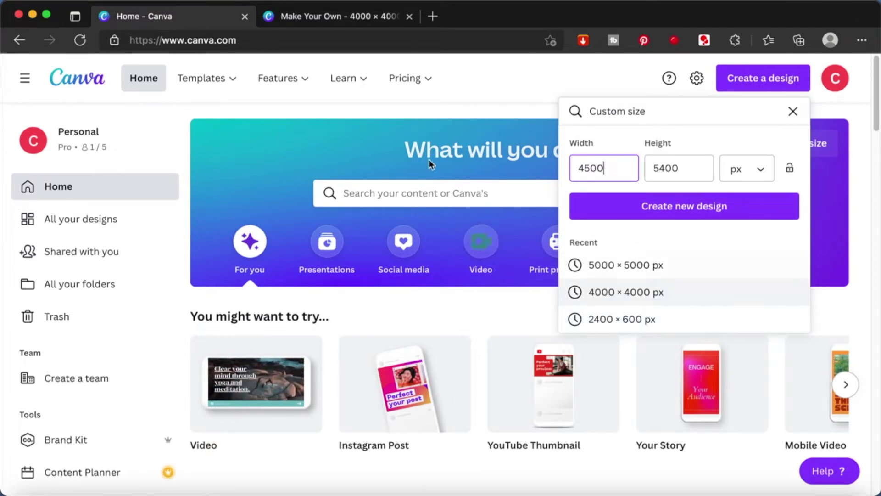
- Switch to the blank 'Make Your Own - 4000 × 4000' design in its browser tab
left_click(336, 16)
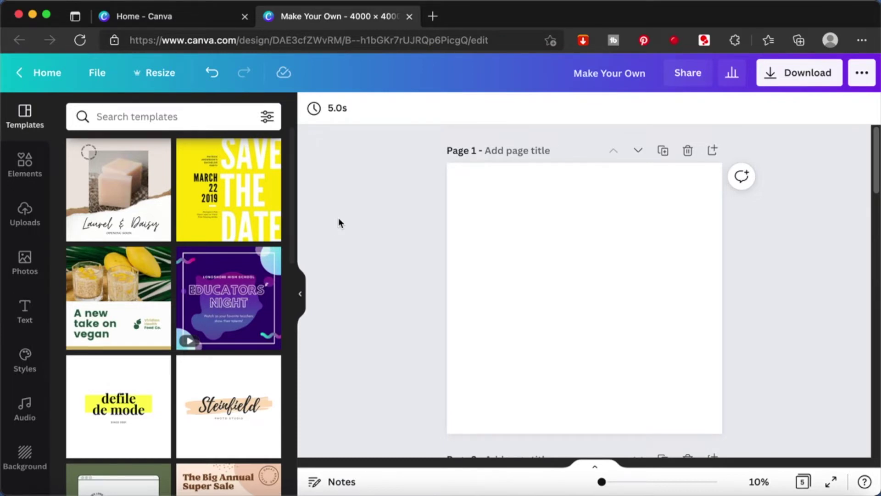
- Search Elements for 'ducks' and add the yellow rubber duck to Page 1
left_click(28, 174)
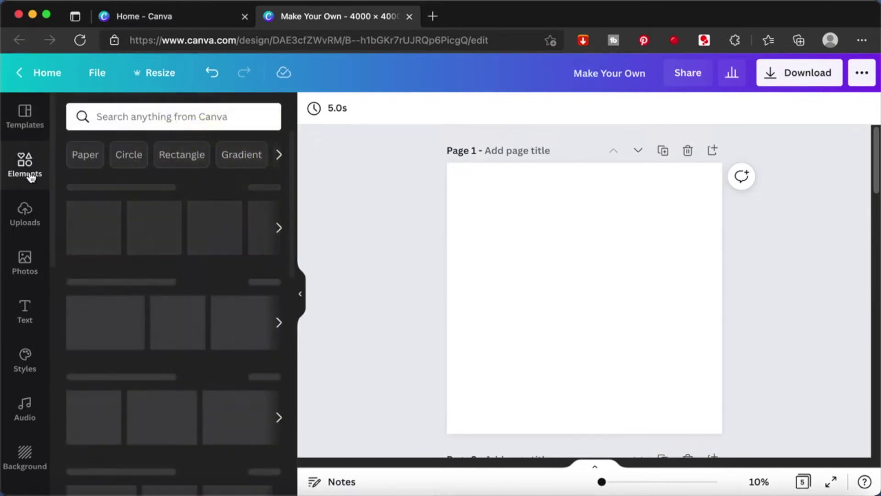
left_click(168, 118)
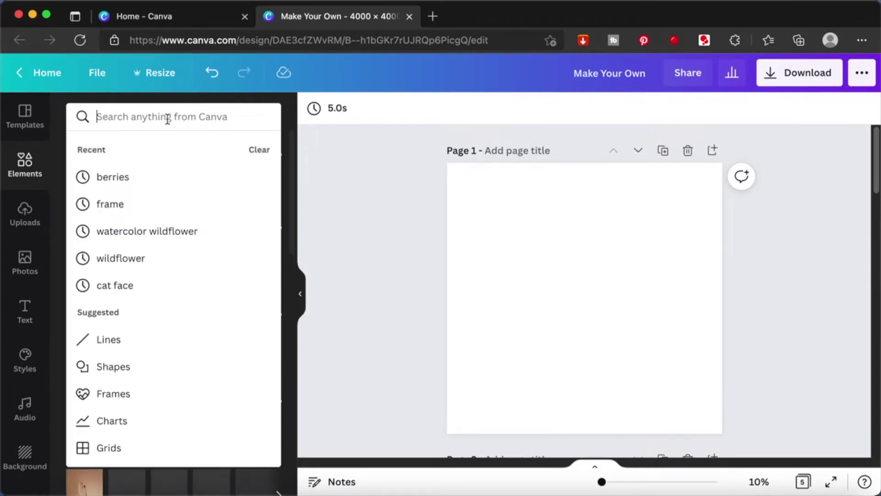
type("ducks")
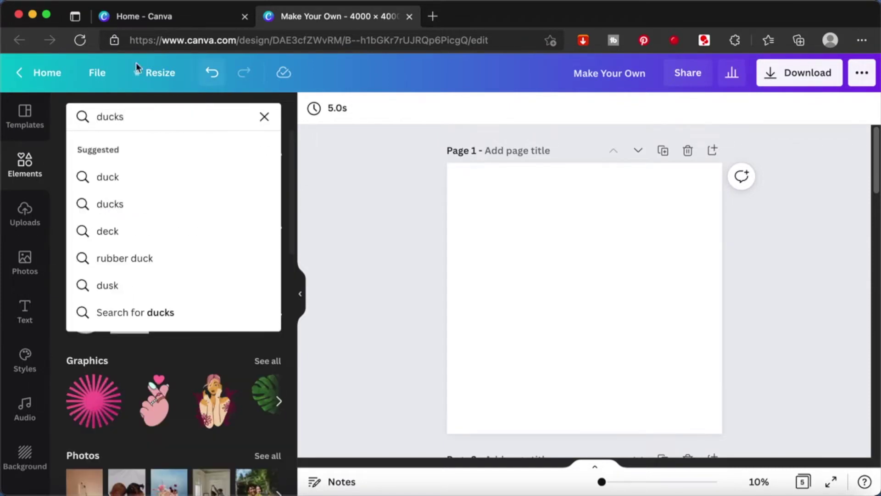
left_click(106, 178)
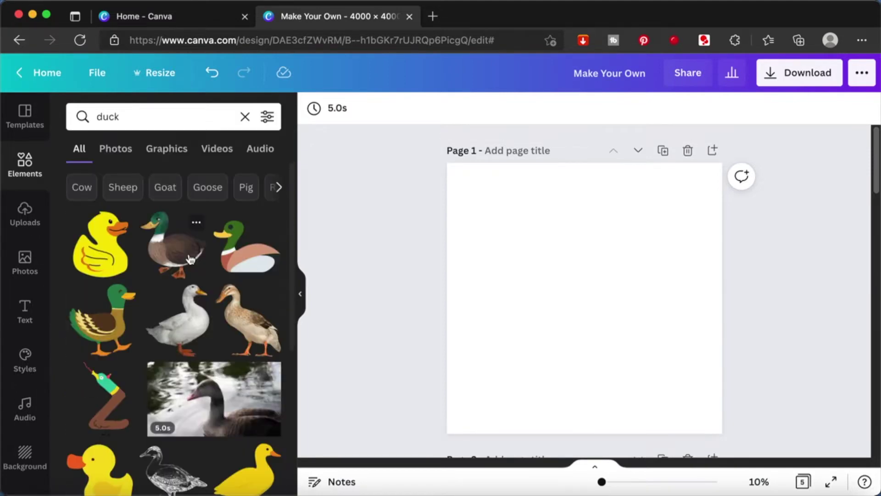
left_click(97, 250)
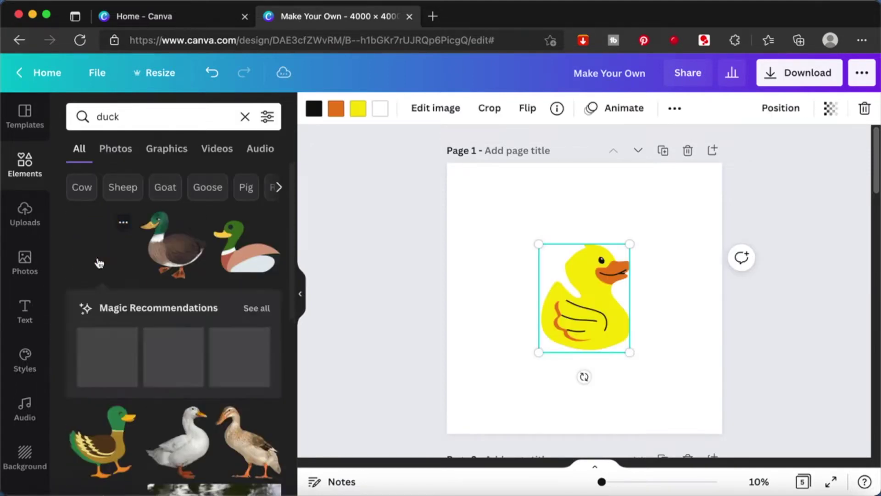
left_click(490, 296)
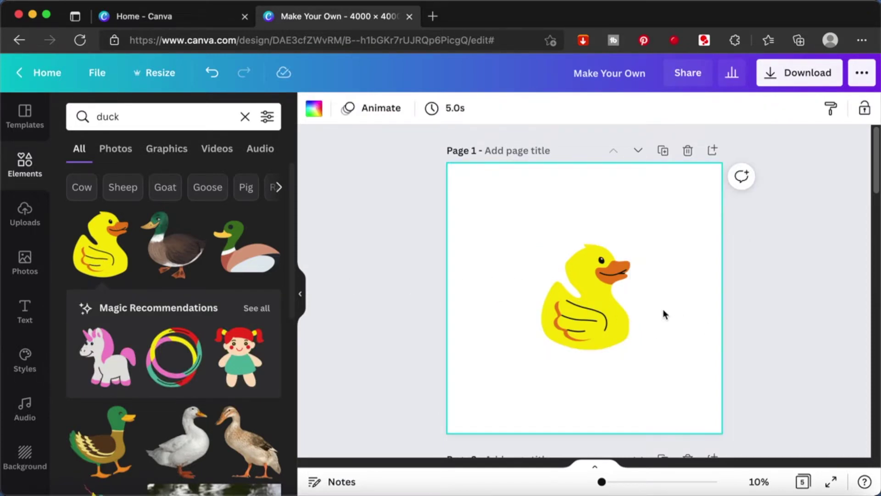
left_click(577, 301)
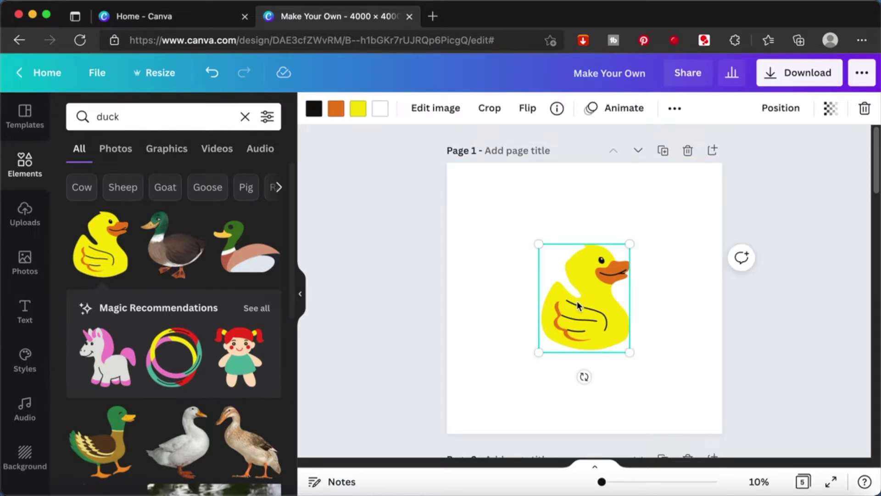
left_click(667, 311)
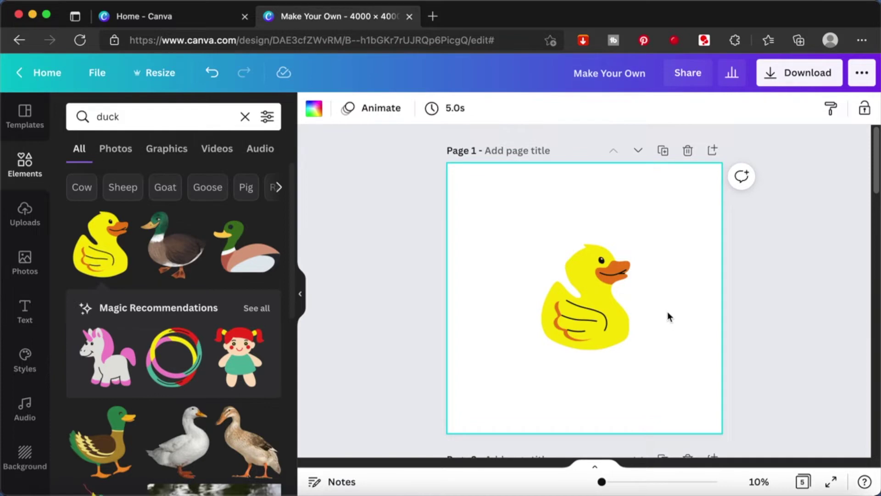
- Duplicate the duck beside the original, shrink the copy and send it behind the big duck
left_click_drag(583, 311, 537, 278)
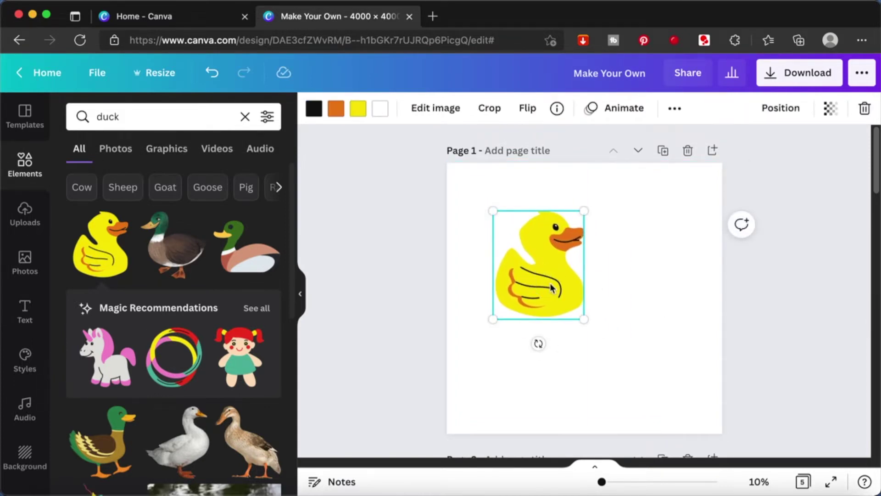
left_click_drag(552, 288, 592, 287, "alt")
left_click_drag(633, 220, 590, 275)
right_click(590, 276)
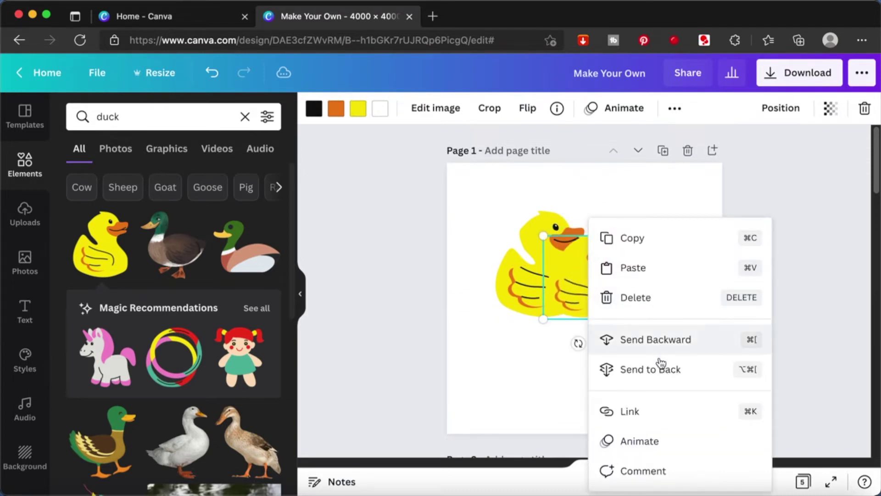
left_click(610, 367)
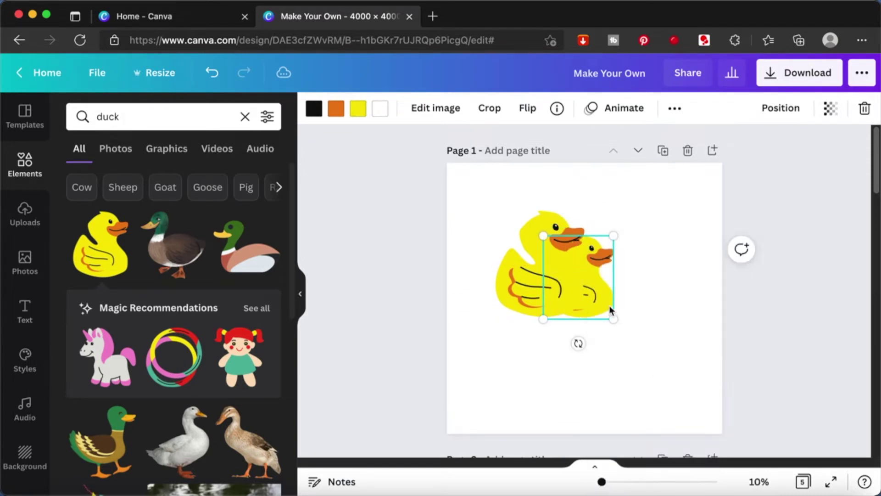
- Add a third duck copy below, group all three ducks, and nudge the front duck
left_click(539, 292)
left_click_drag(570, 270, 568, 313)
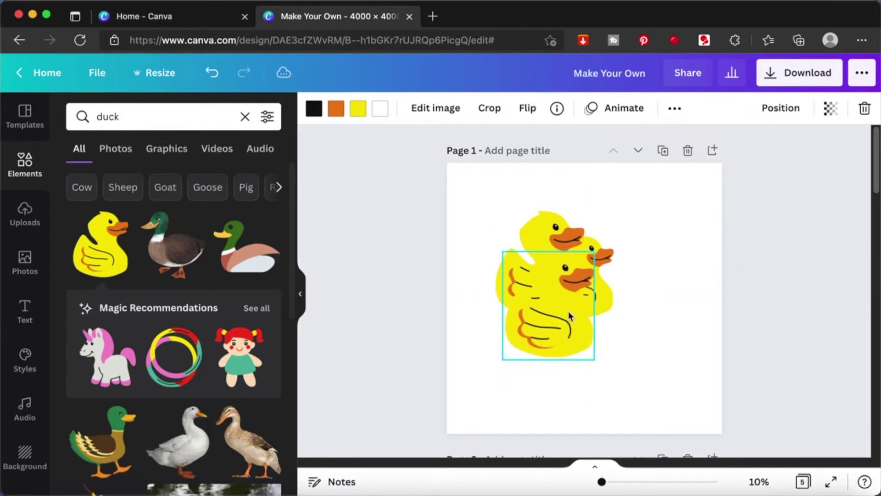
left_click(626, 194)
left_click_drag(499, 204, 646, 386)
key("super+g")
left_click(590, 301)
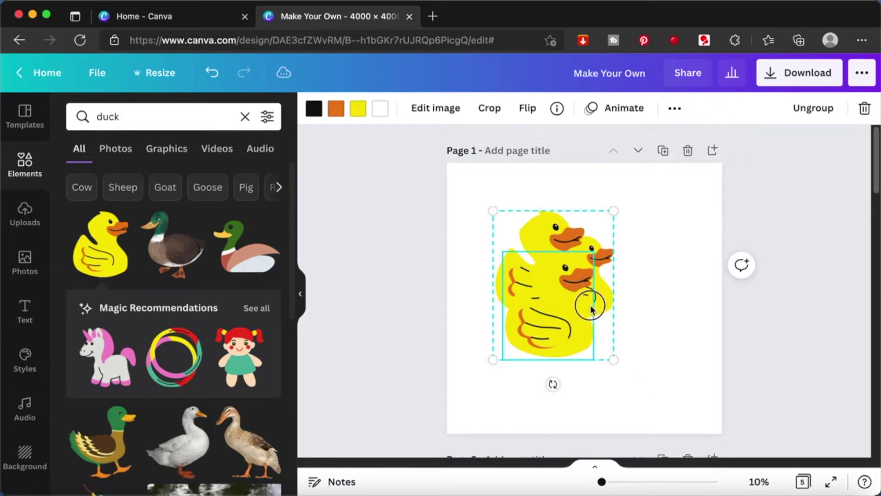
left_click_drag(590, 301, 610, 311)
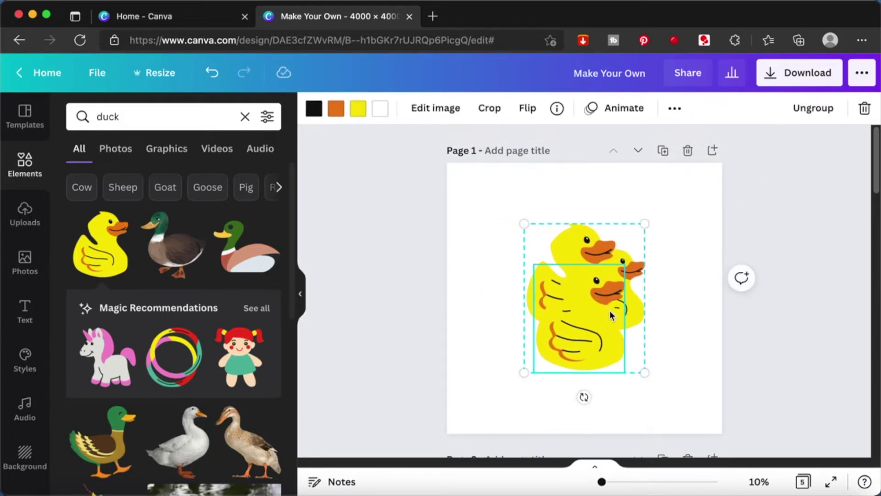
left_click(669, 274)
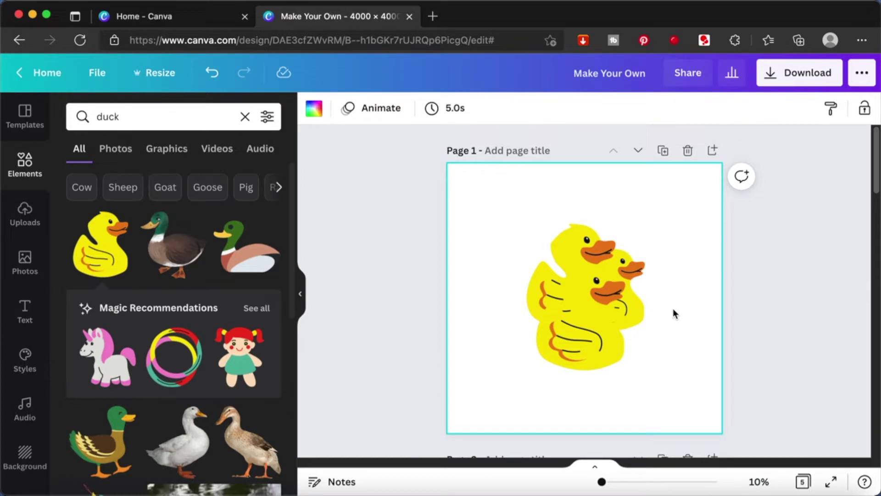
left_click(579, 312)
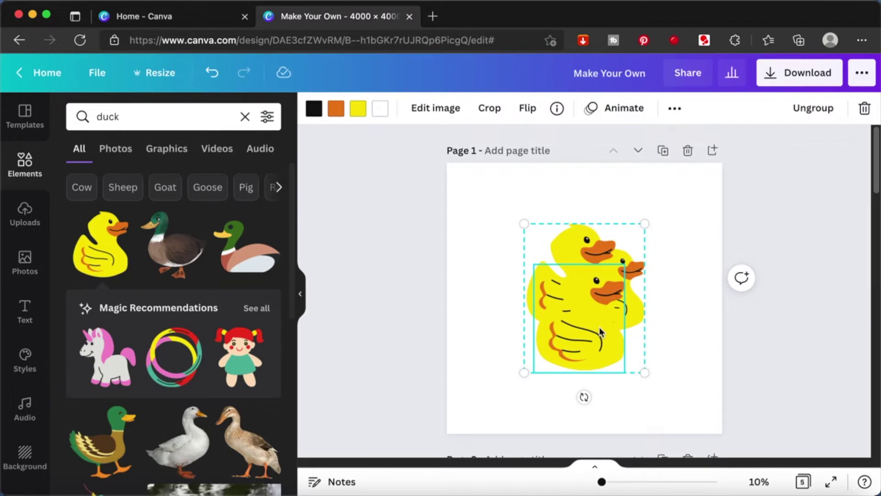
left_click(697, 255)
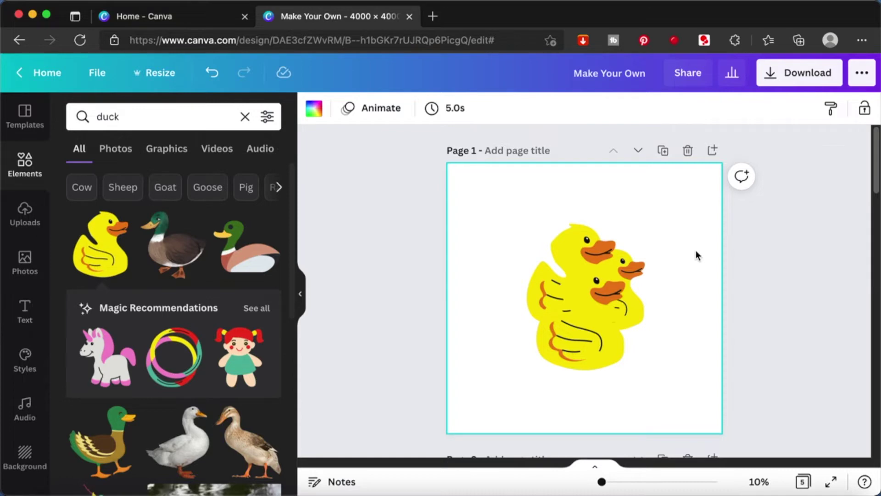
- Place a single yellow rubber duck in the middle of Page 2 and clear the duck search
scroll(697, 255, "down", 2)
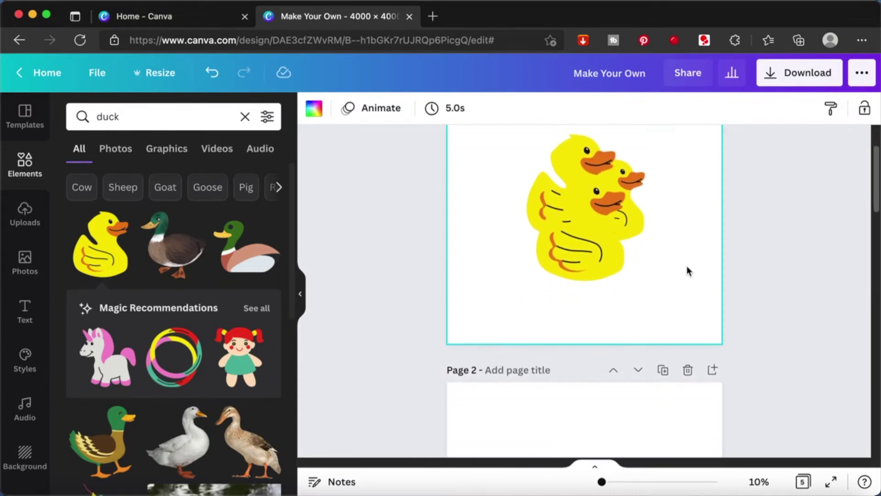
scroll(641, 321, "down", 1)
scroll(641, 321, "down", 3)
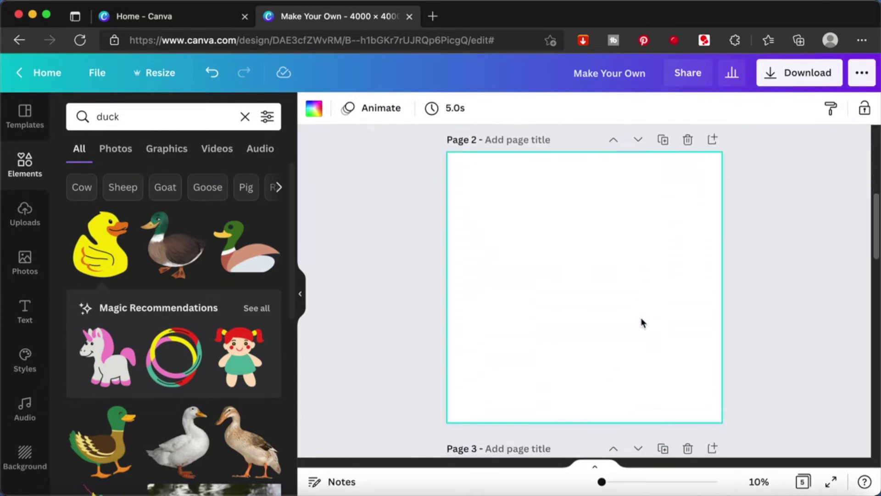
left_click(104, 248)
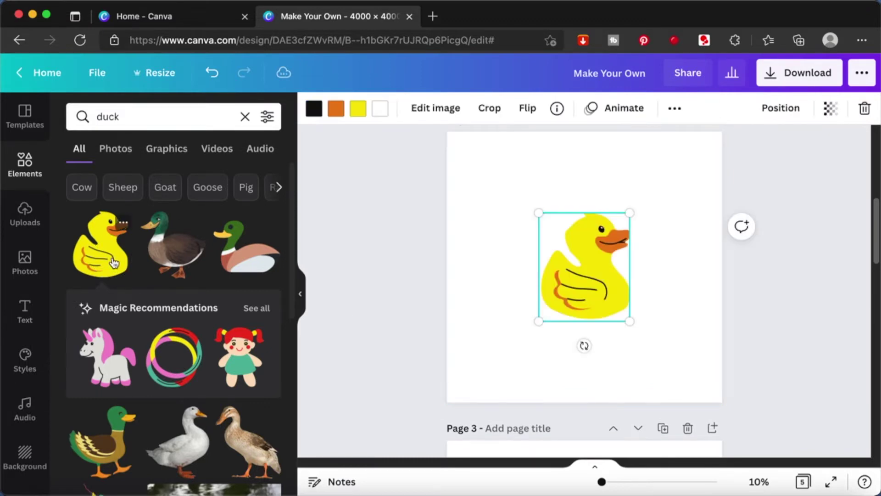
left_click(707, 290)
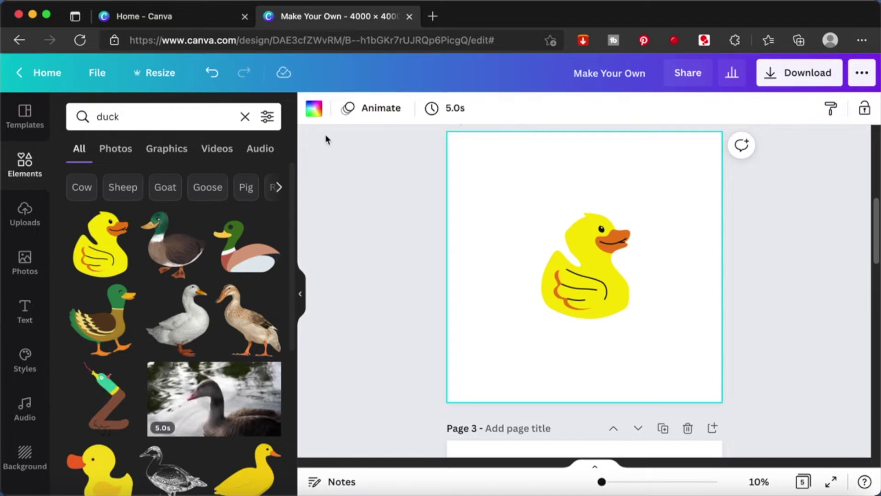
left_click(245, 117)
left_click(168, 118)
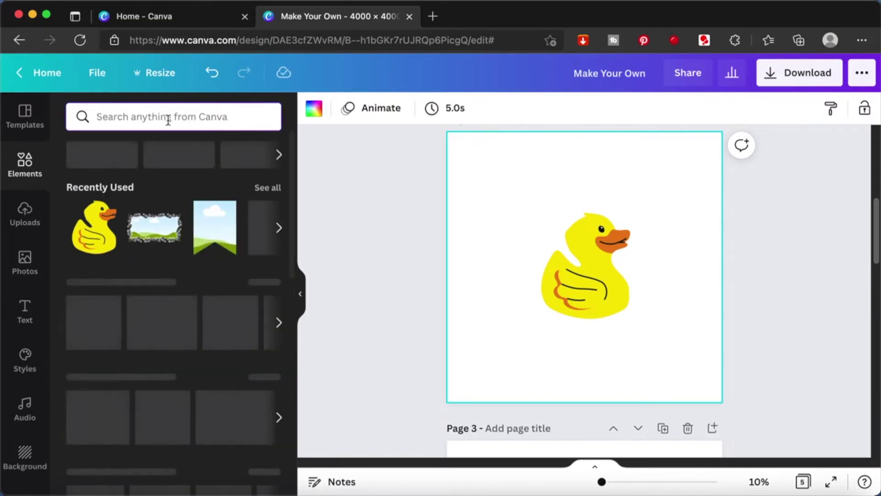
- Add a black bowler hat from a 'hat' search, sized and slightly tilted on the duck's head
type("hat")
key("Return")
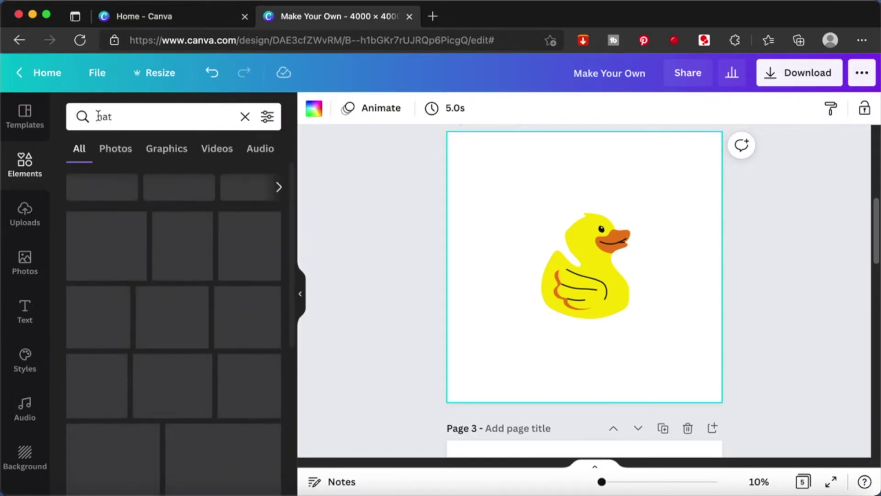
left_click(257, 247)
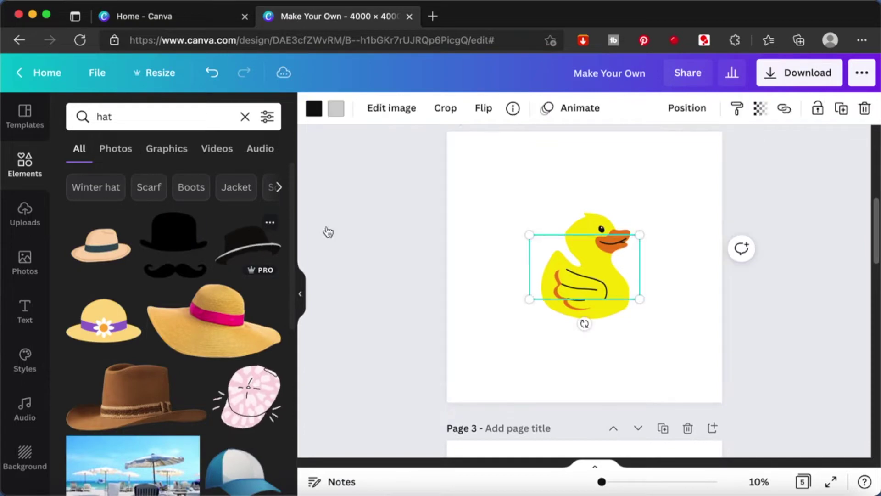
left_click_drag(588, 250, 589, 201)
left_click_drag(639, 179, 578, 210)
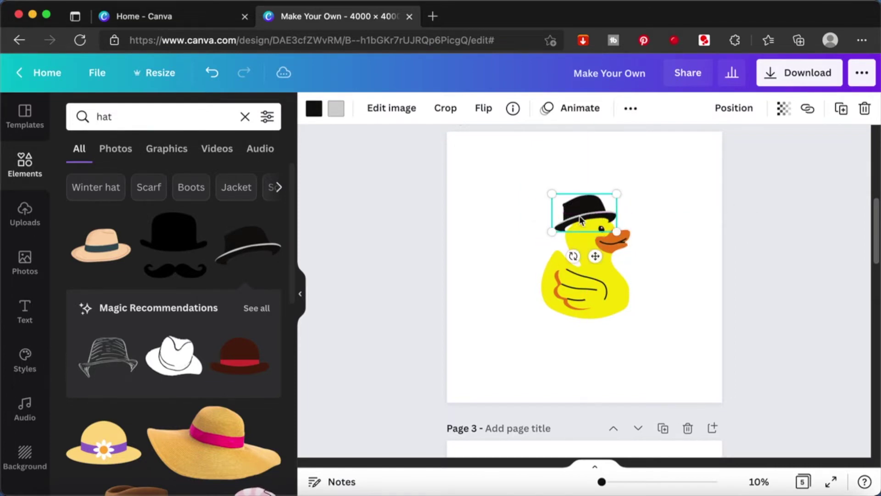
right_click(617, 192)
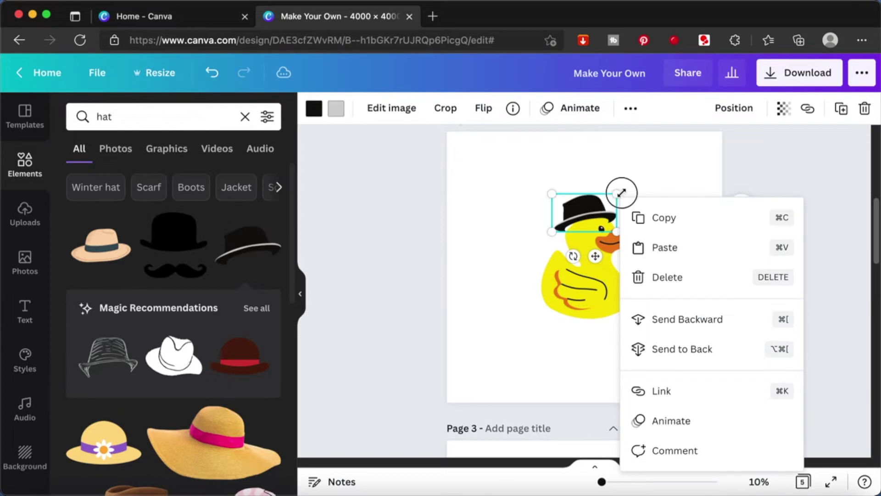
left_click_drag(621, 193, 593, 214)
left_click(597, 206)
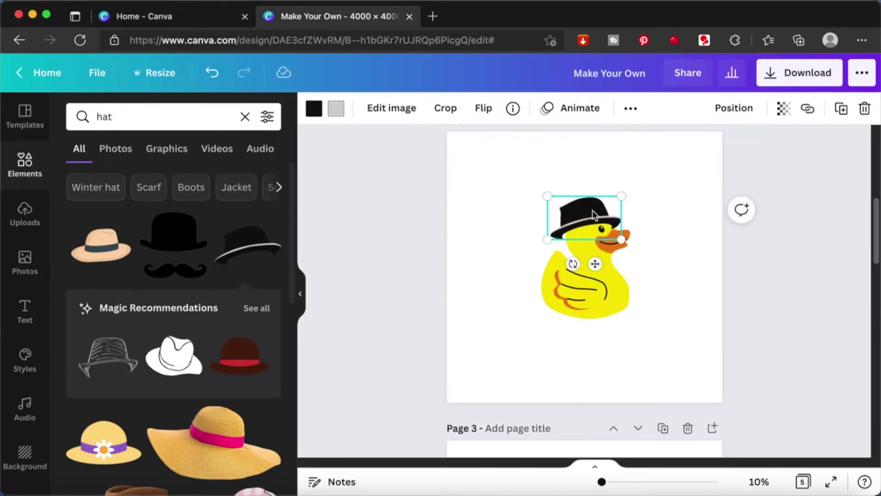
left_click_drag(573, 264, 582, 264)
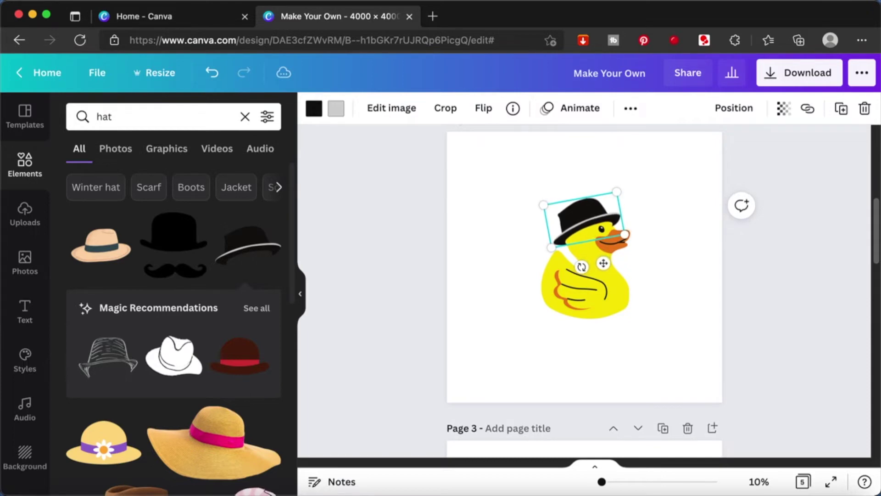
left_click(657, 213)
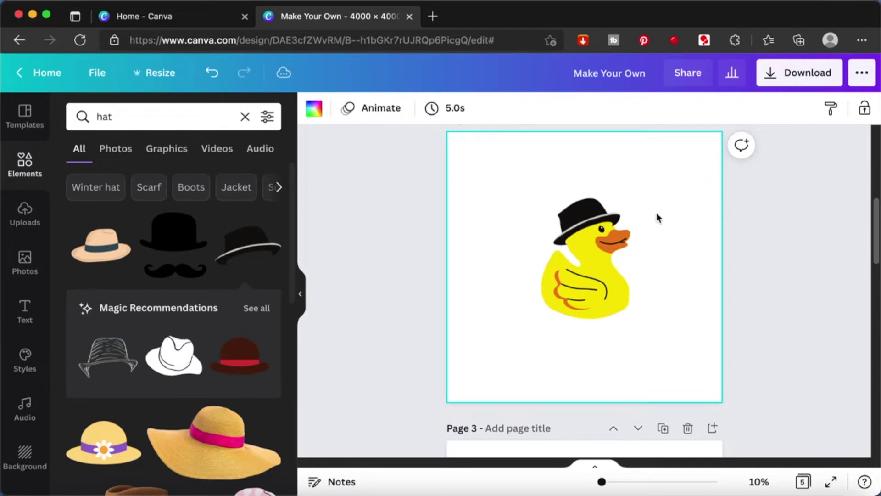
- Recolour the duck's bowler hat from black to dark green, then clear the hat search
left_click(586, 219)
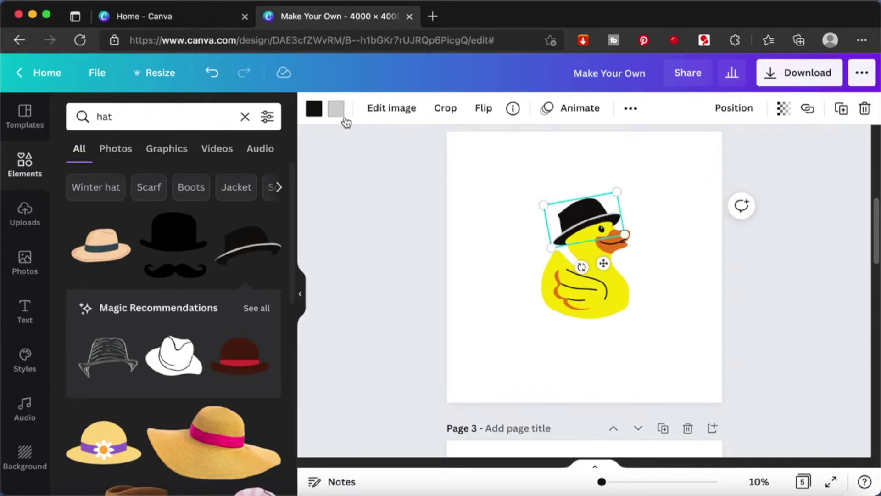
left_click(321, 117)
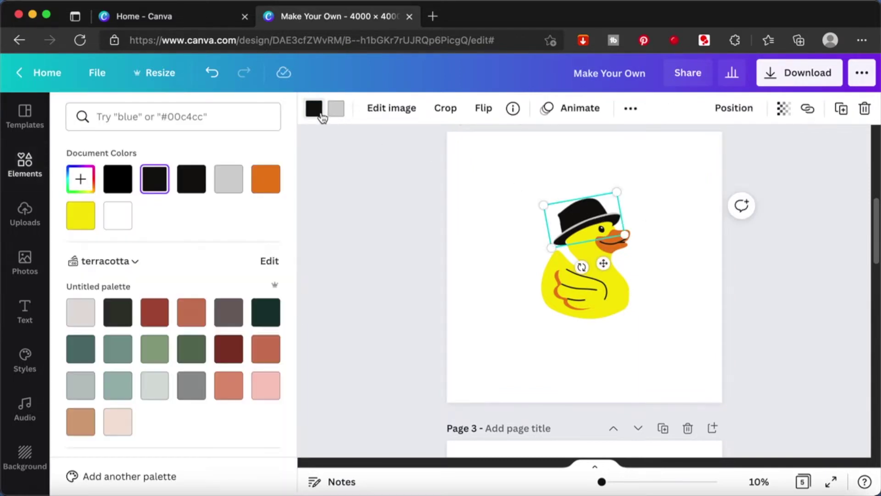
left_click(269, 182)
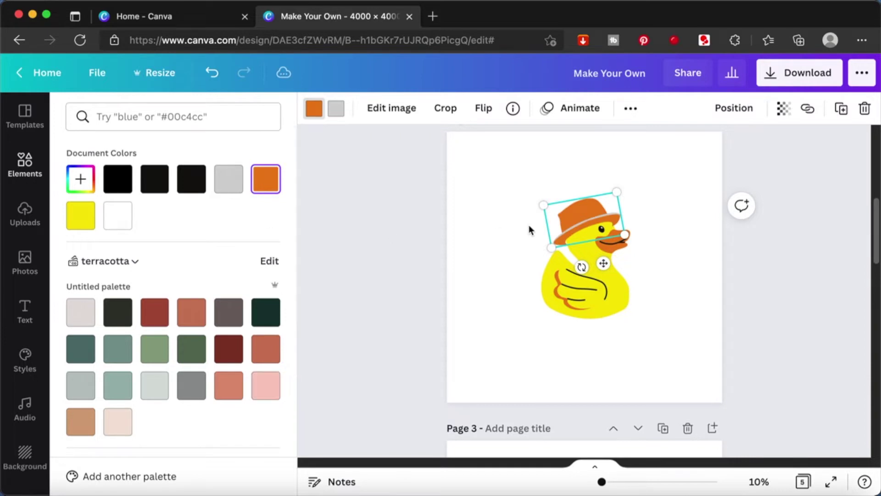
left_click(266, 312)
key("Escape")
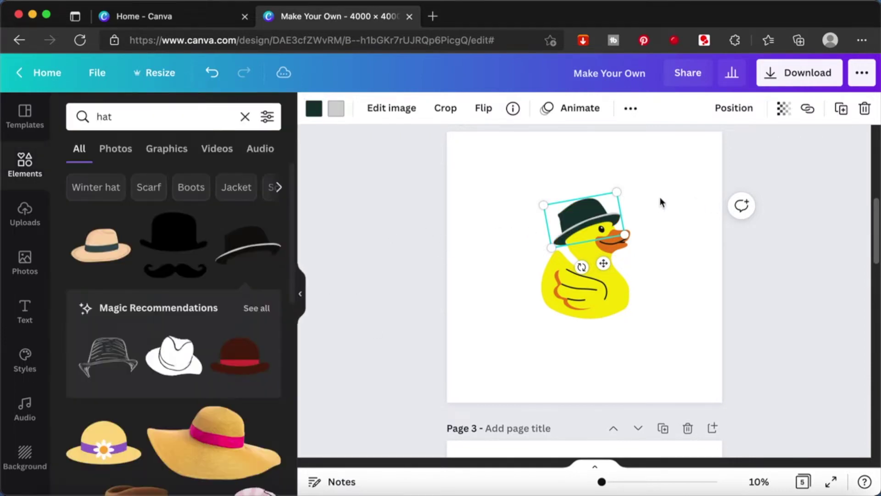
left_click(659, 201)
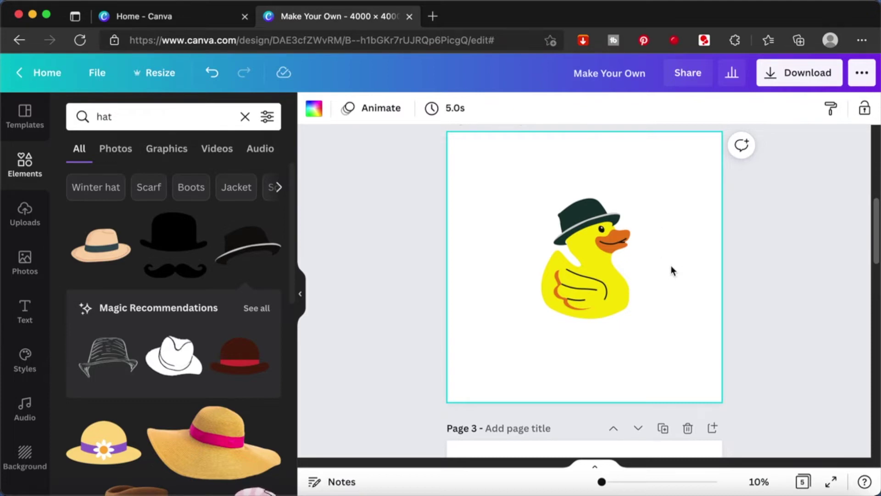
left_click(245, 117)
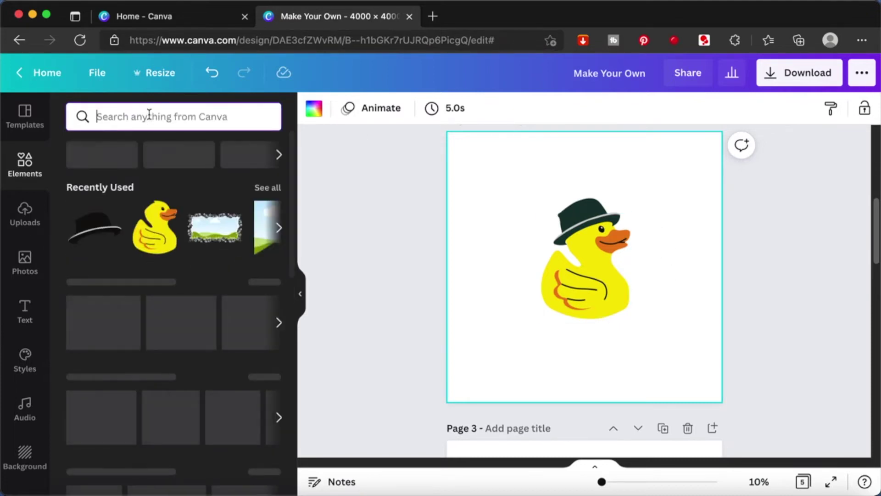
- Add a light-blue puddle from a 'puddle' search, widen it under the duck and send it to back
type("puddle")
key("Return")
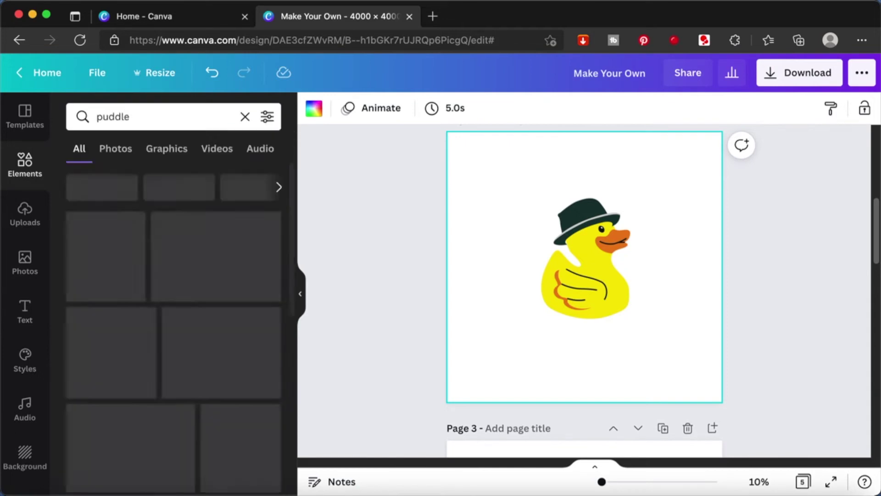
left_click(231, 242)
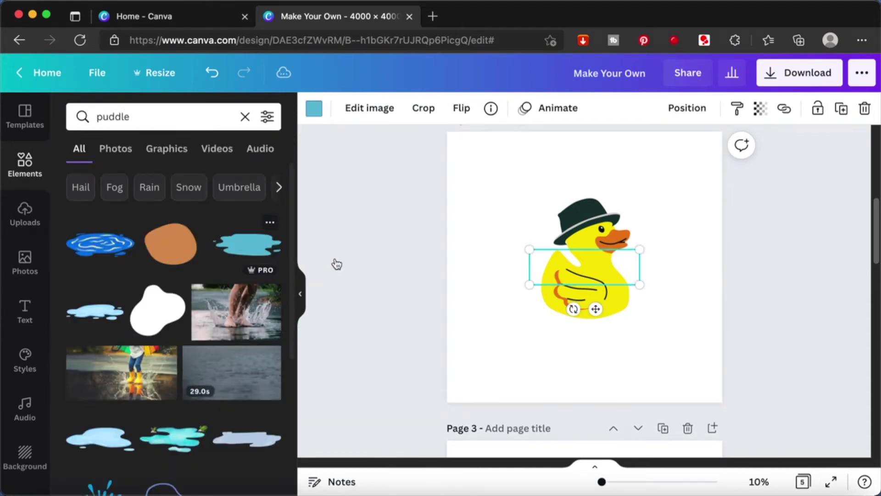
left_click_drag(598, 274, 598, 316)
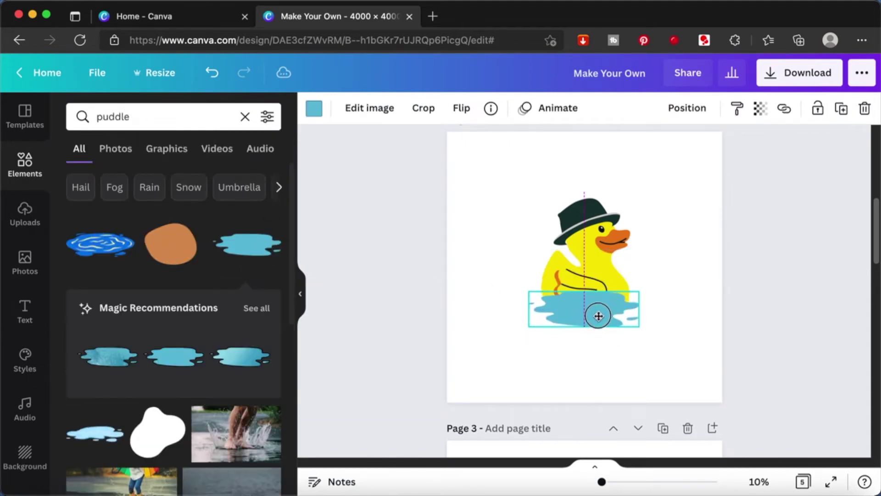
left_click_drag(528, 291, 474, 268)
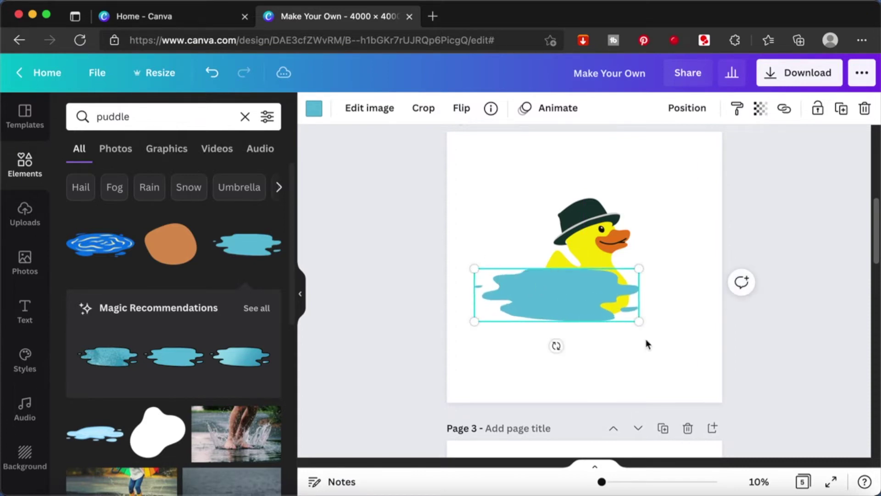
left_click_drag(629, 318, 677, 343)
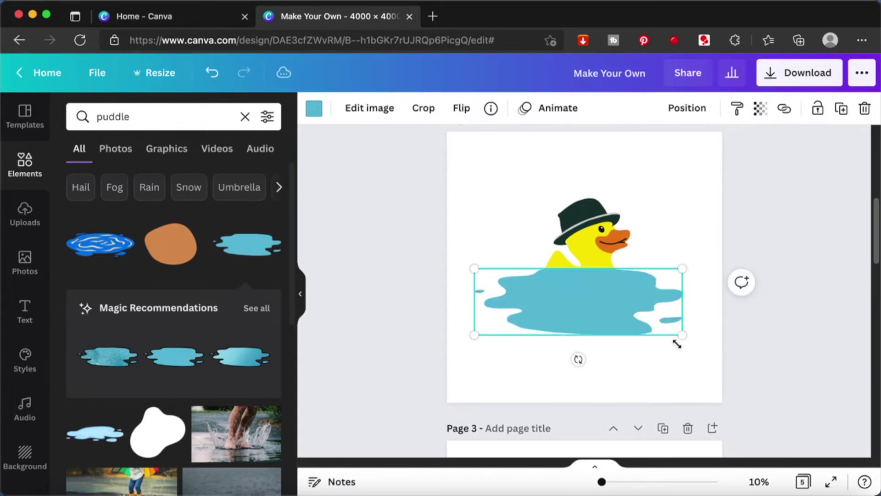
right_click(607, 305)
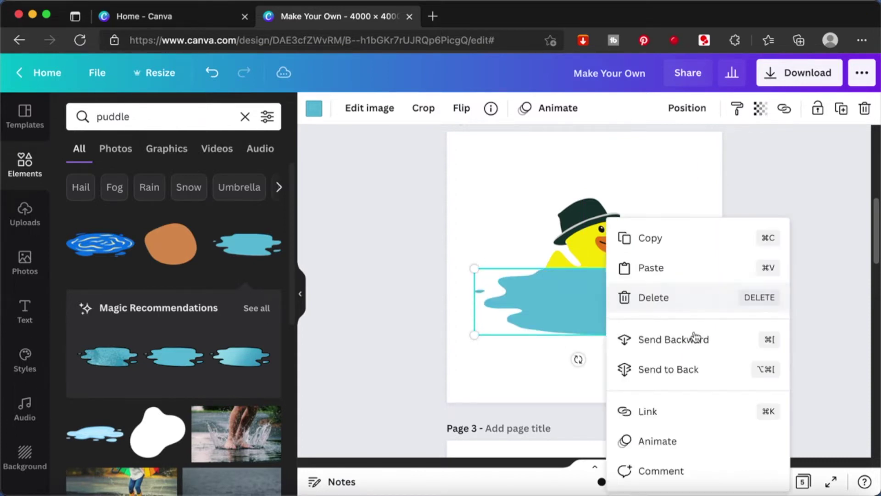
left_click(673, 374)
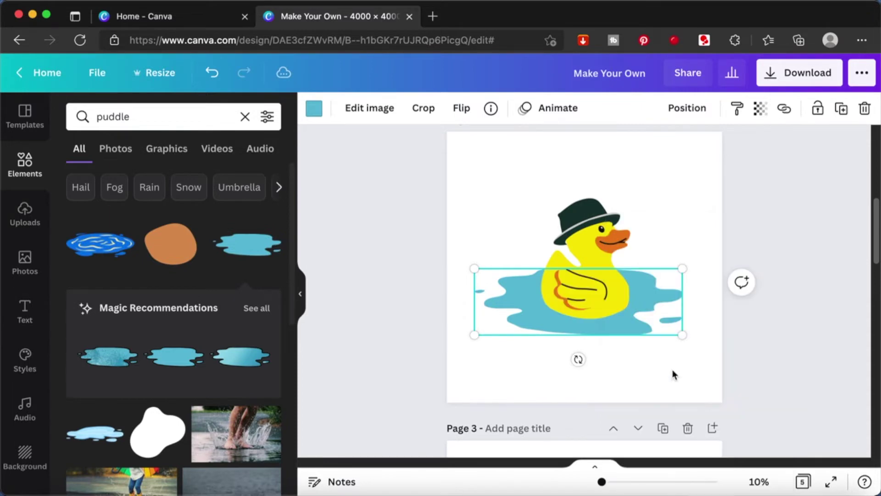
left_click(682, 212)
- Crop the duck flat along its bottom edge so it sits partly submerged in the puddle
left_click(585, 303)
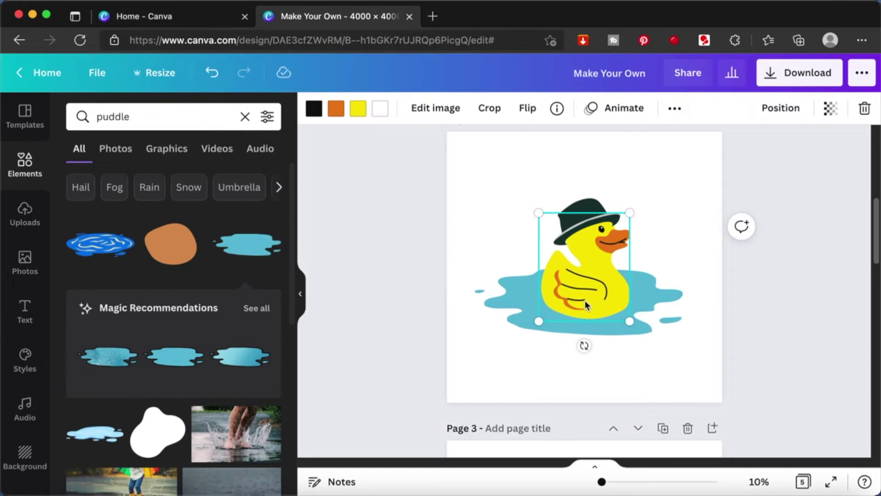
left_click(490, 108)
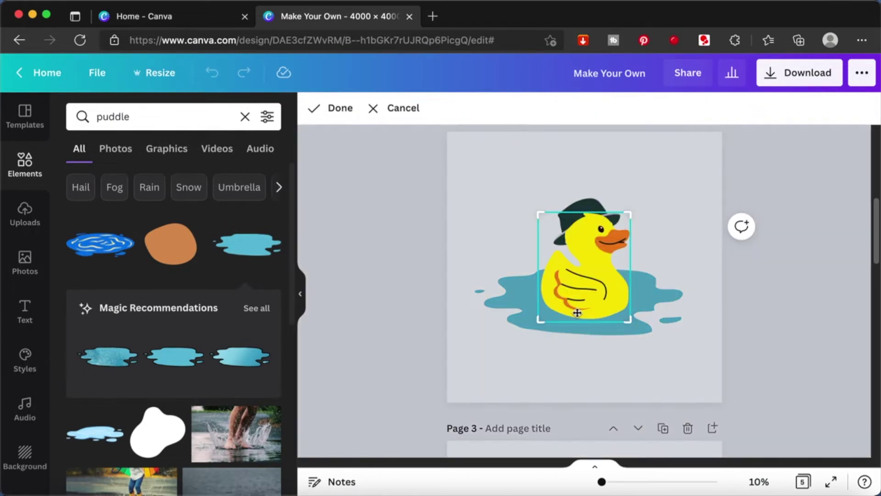
left_click_drag(628, 321, 630, 304)
left_click(695, 243)
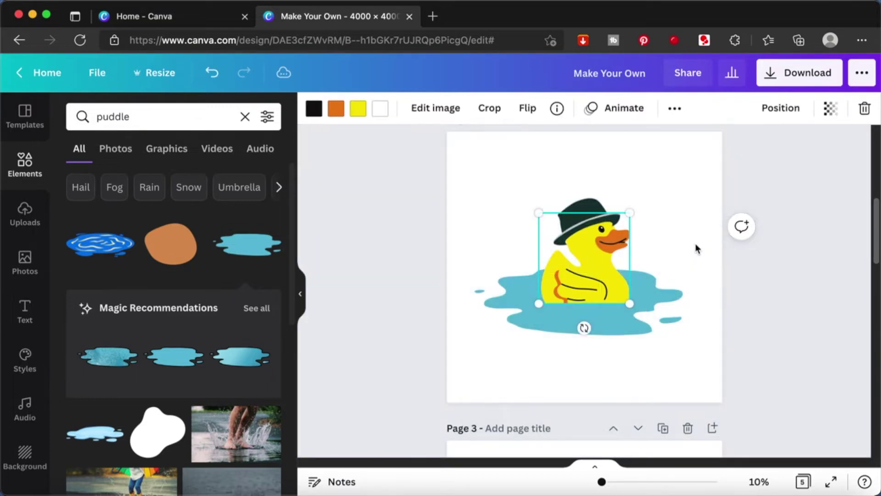
left_click(681, 231)
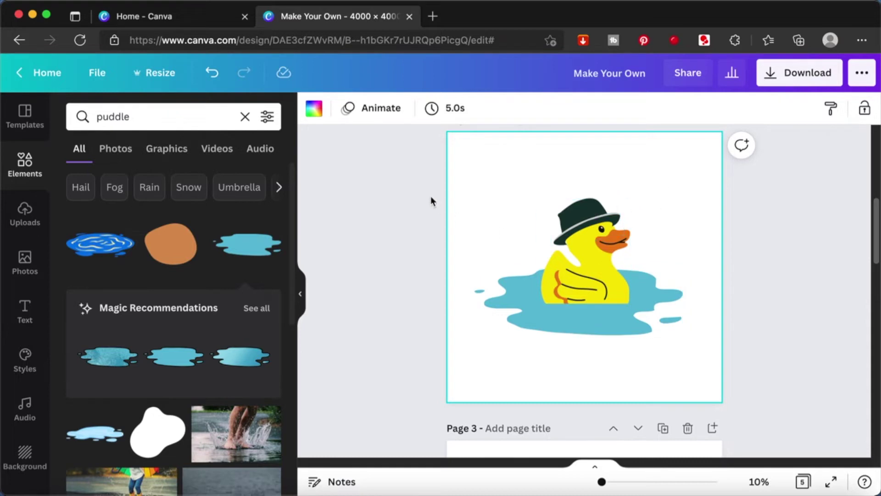
left_click_drag(474, 176, 696, 362)
left_click(709, 225)
left_click_drag(471, 157, 687, 398)
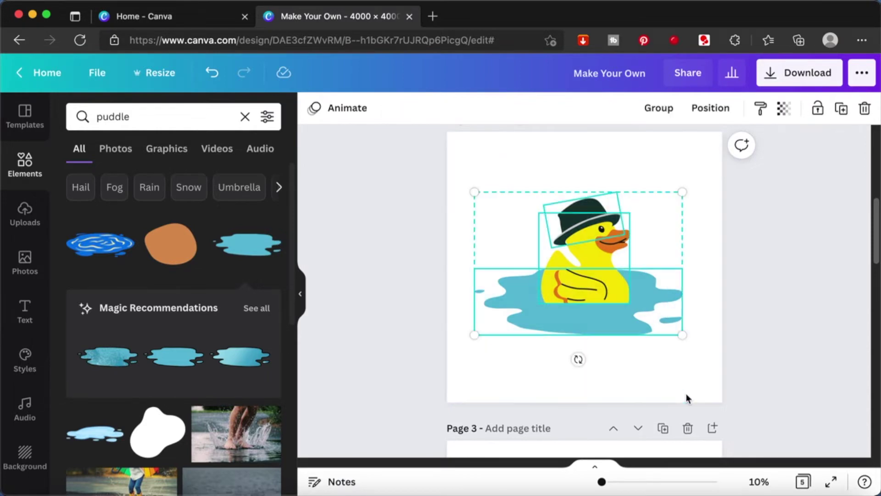
left_click(698, 271)
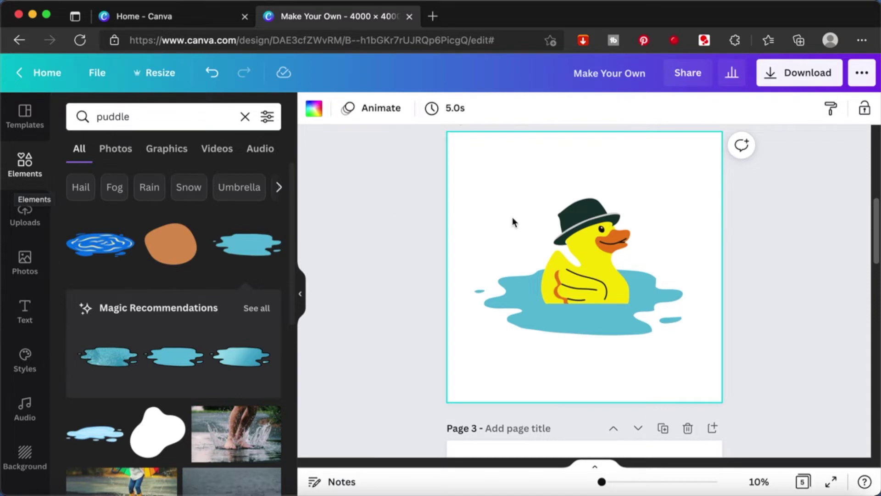
- Scroll down to the blank Page 3 and select it
left_click(769, 274)
scroll(770, 274, "down", 3)
scroll(757, 262, "down", 2)
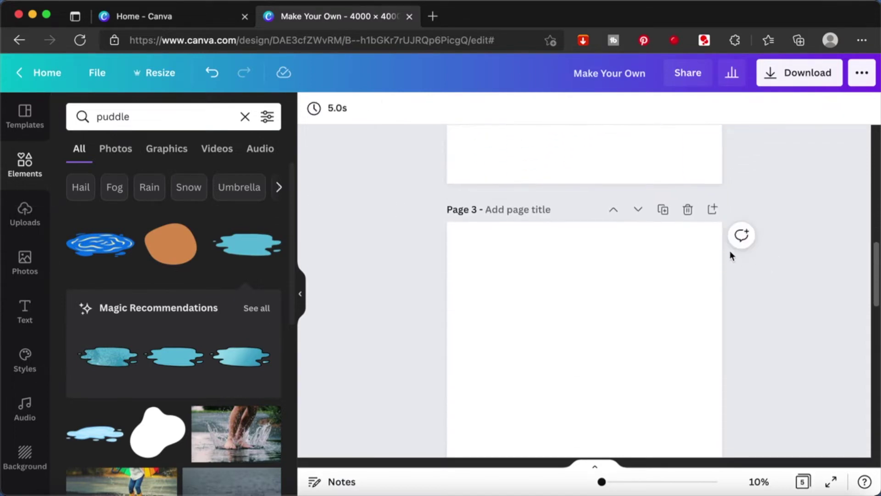
scroll(797, 341, "down", 2)
left_click(645, 300)
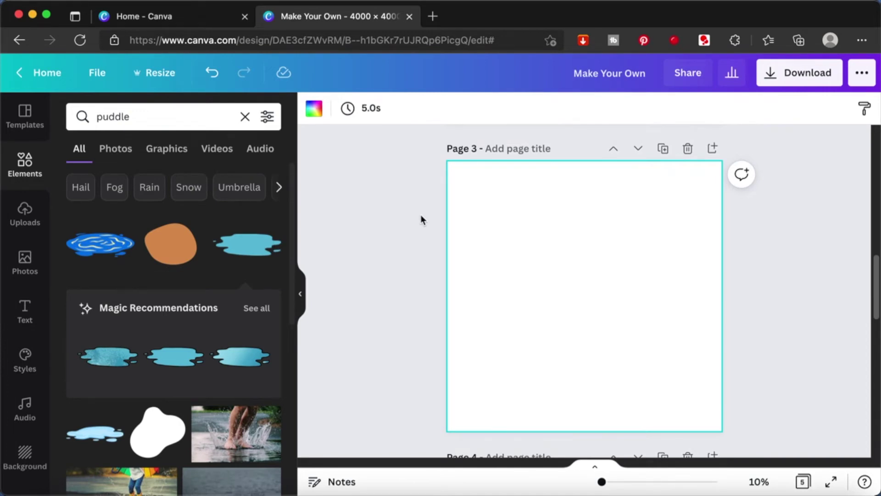
- Search Elements graphics for 'zoo' and add the zookeepers-and-panda graphic to Page 3
double_click(145, 118)
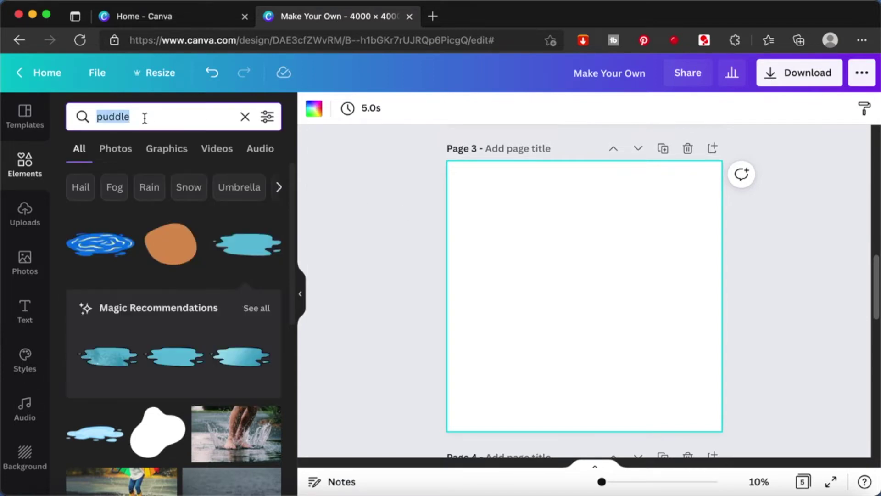
type("zoo")
key("Return")
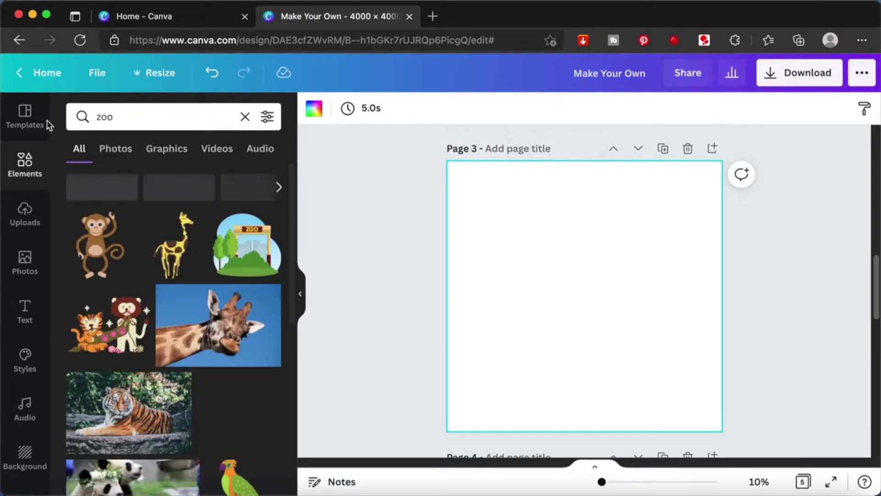
scroll(197, 344, "down", 10)
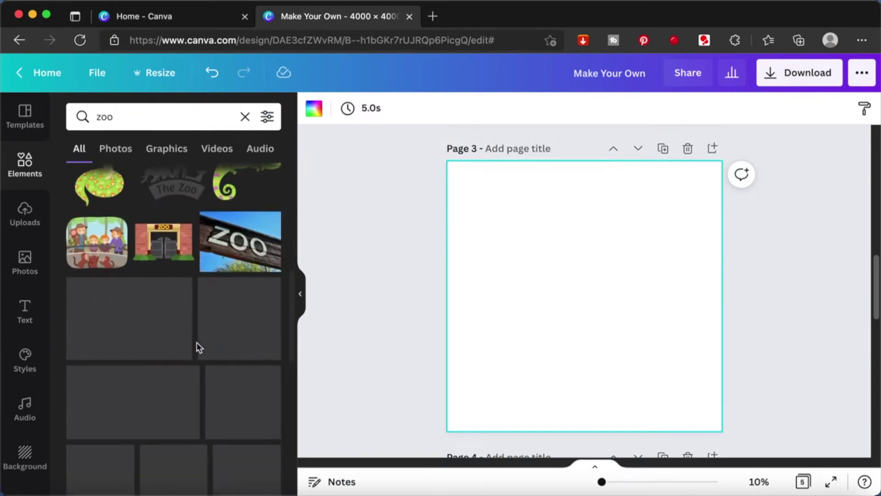
left_click(159, 148)
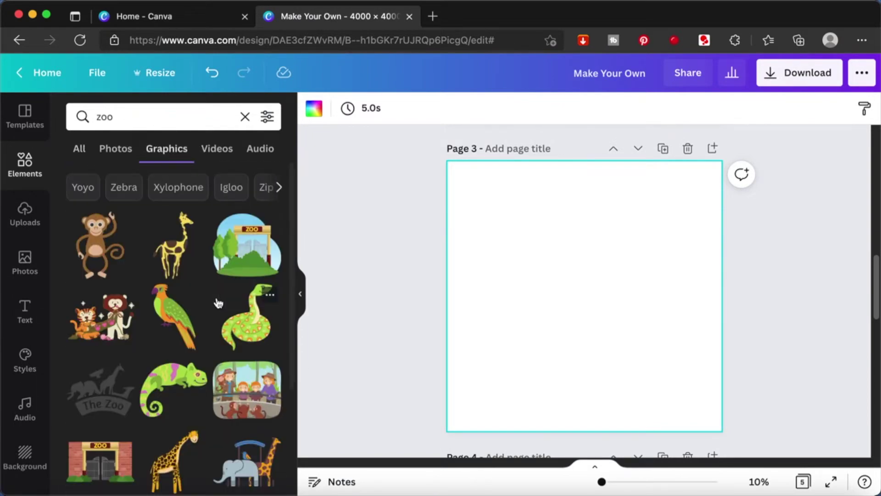
scroll(219, 303, "down", 8)
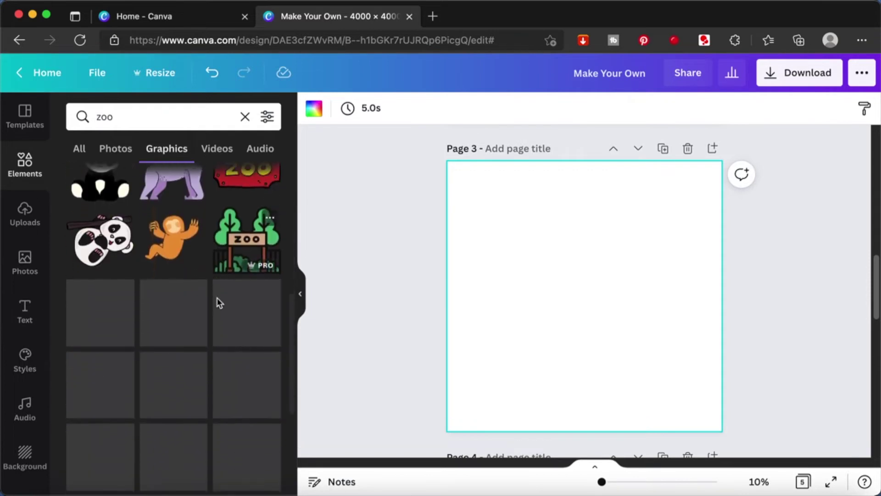
scroll(219, 303, "down", 3)
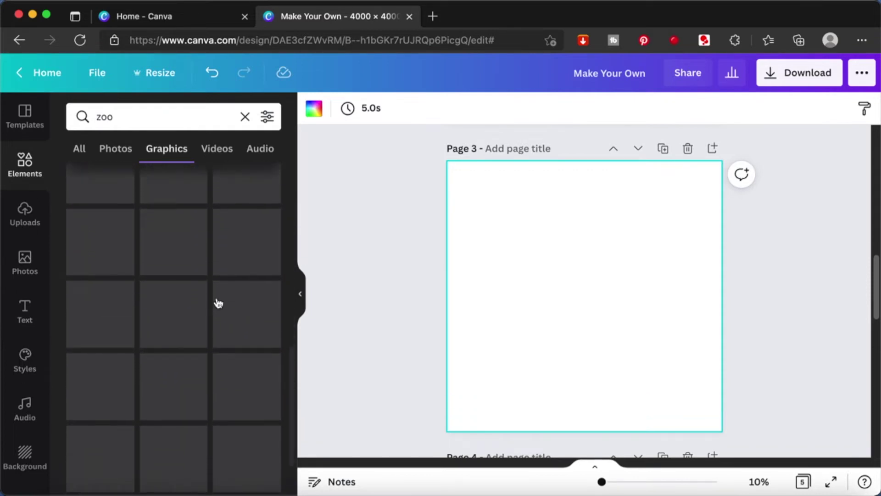
scroll(219, 303, "down", 2)
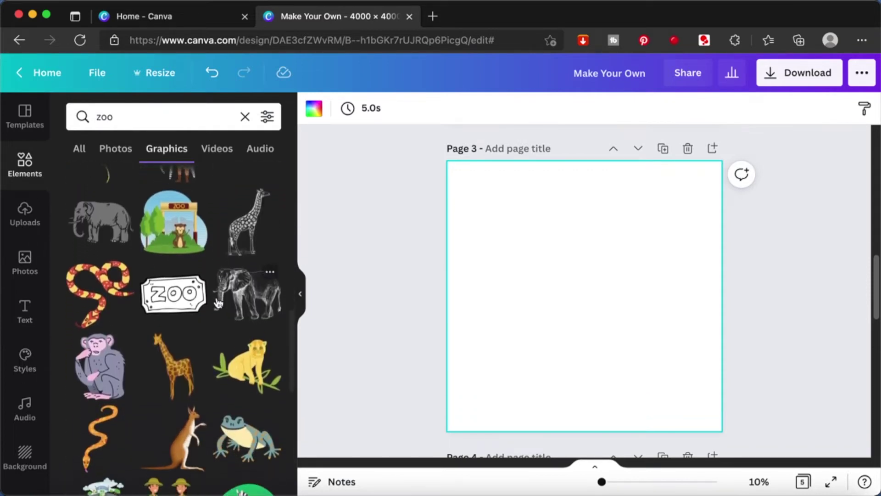
scroll(219, 303, "down", 6)
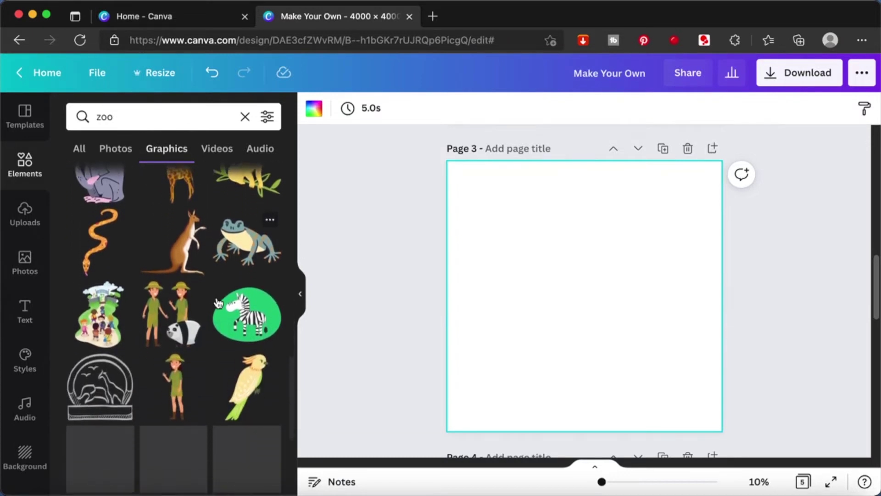
scroll(219, 303, "down", 1)
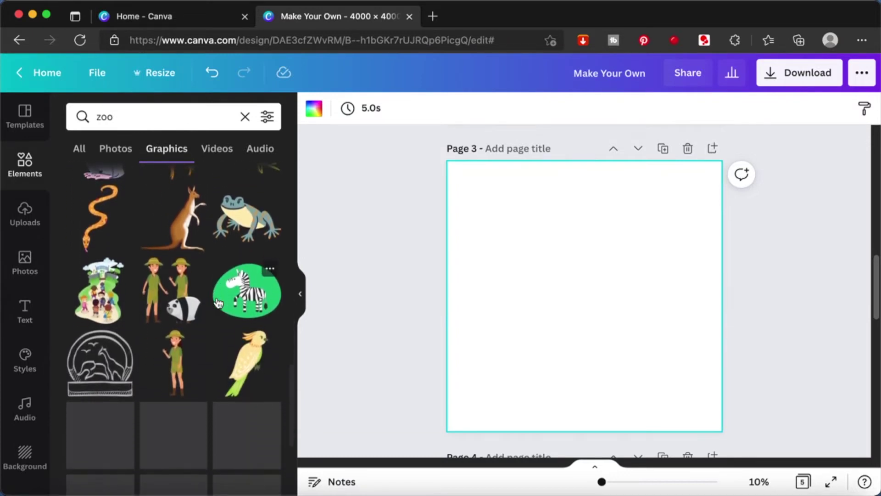
left_click(174, 287)
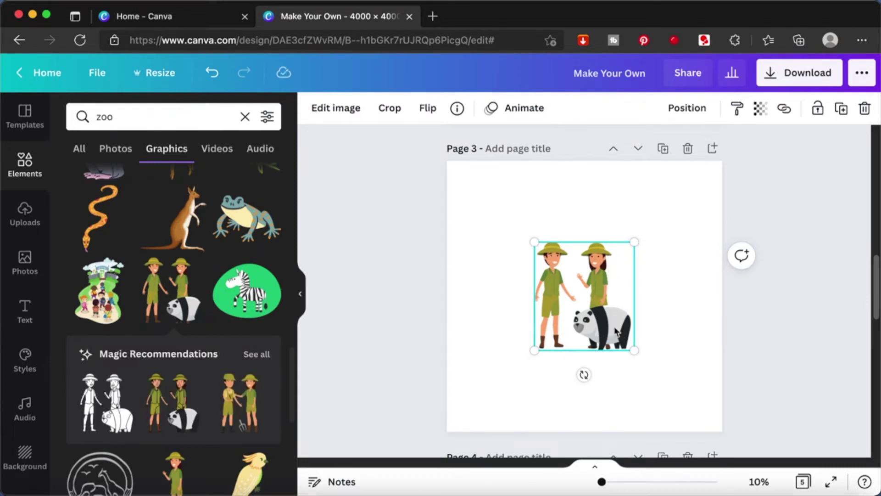
- Crop the left zookeeper off the graphic, leaving one zookeeper with the panda
left_click(389, 108)
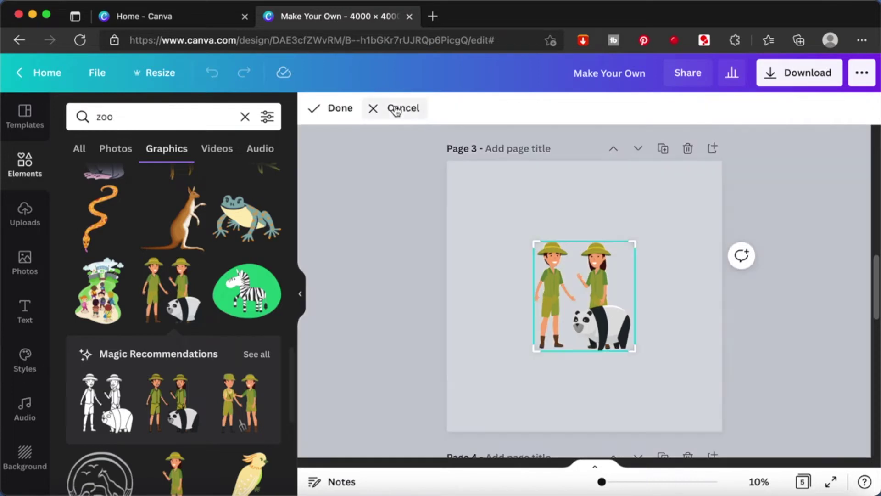
left_click_drag(534, 351, 573, 355)
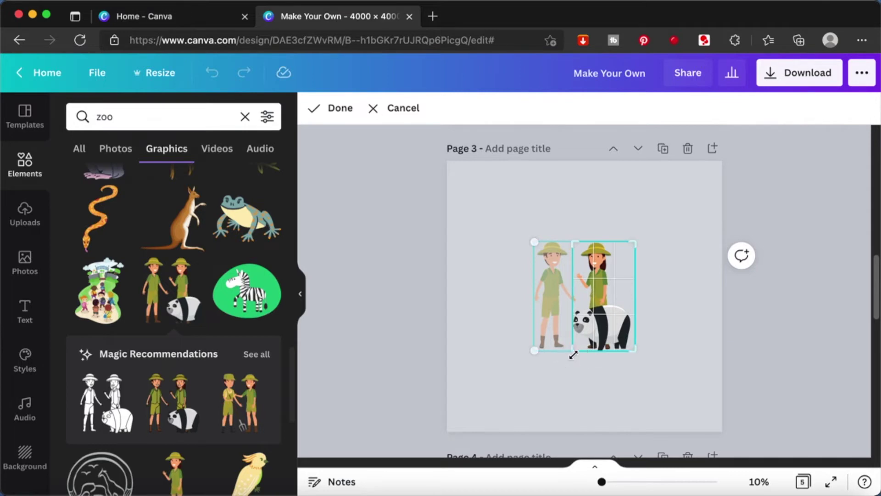
key("Return")
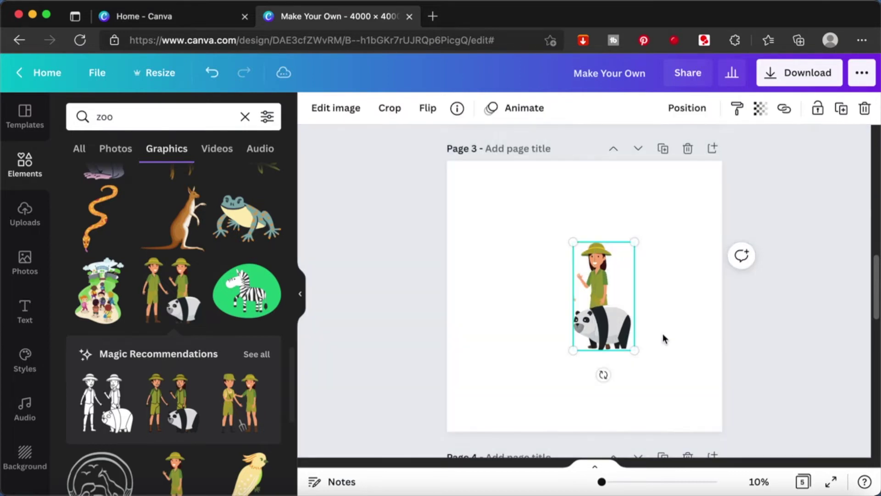
left_click(556, 289)
left_click(128, 117)
- Search Elements for 'blob' and add a shrunken blob shape to page 3
double_click(129, 117)
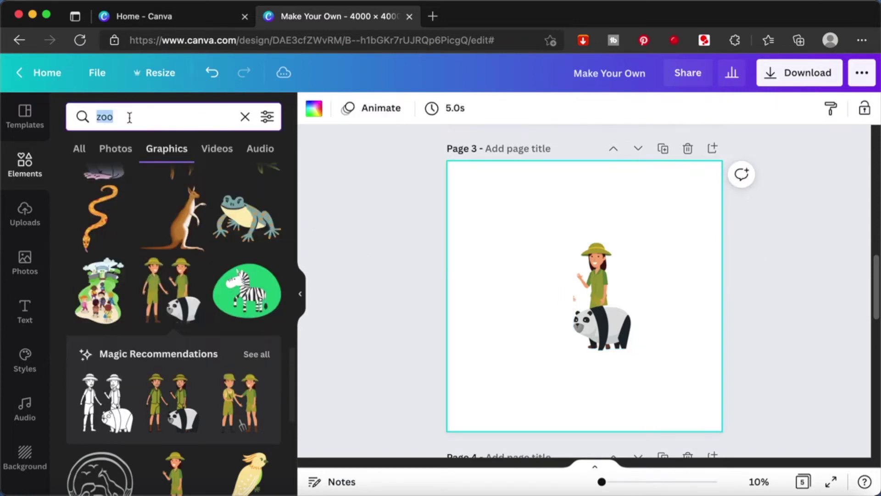
type("blob")
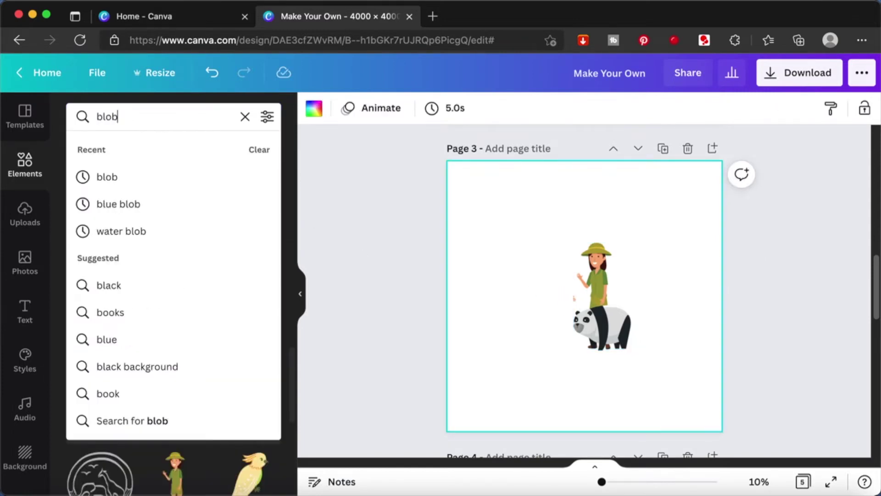
key("Return")
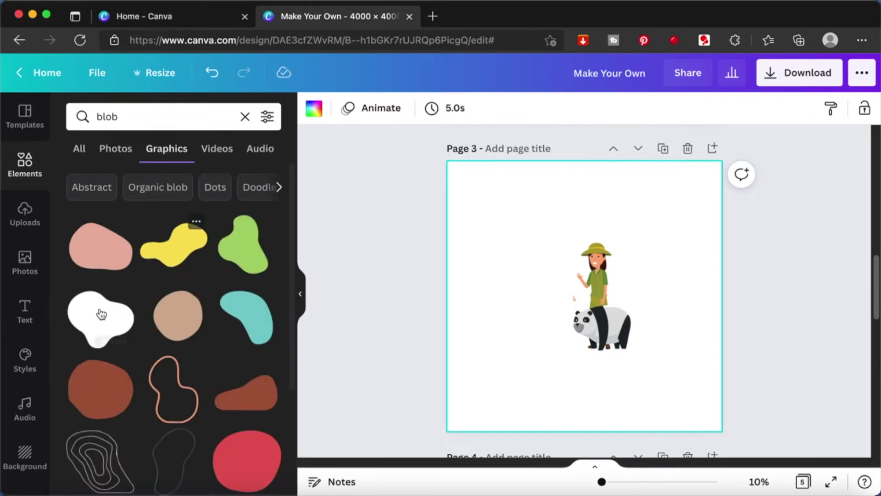
left_click(99, 321)
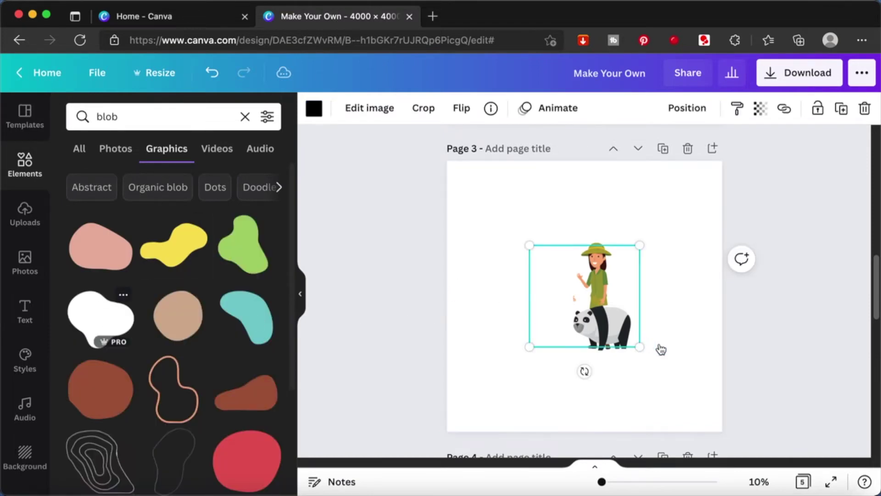
left_click_drag(640, 347, 580, 292)
- Make the blob white, save canvas white as a document colour, and move it toward the ranger
left_click(315, 108)
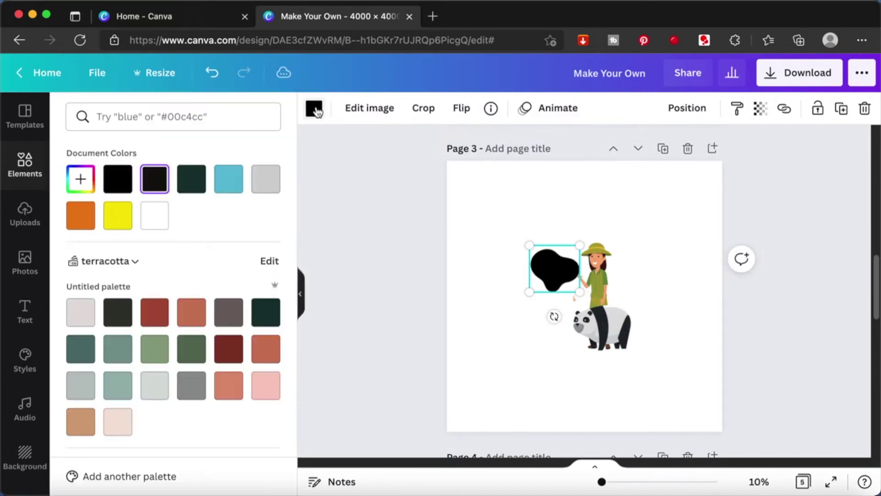
right_click(150, 219)
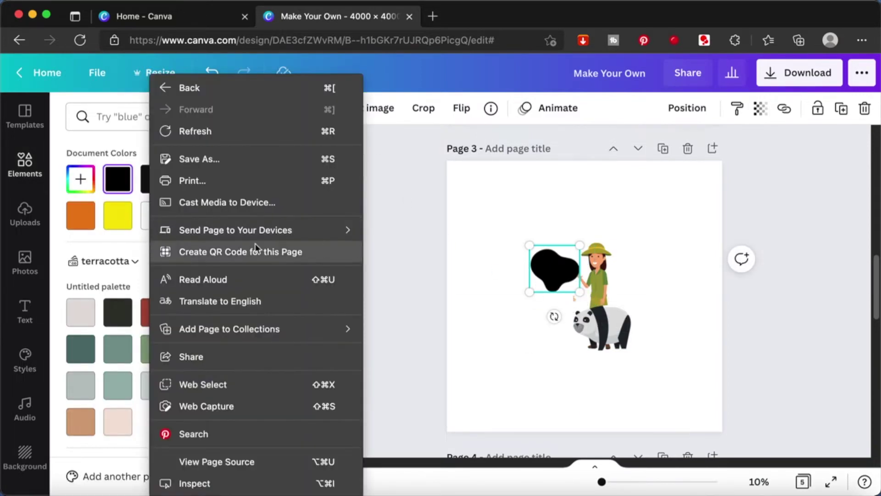
left_click(145, 219)
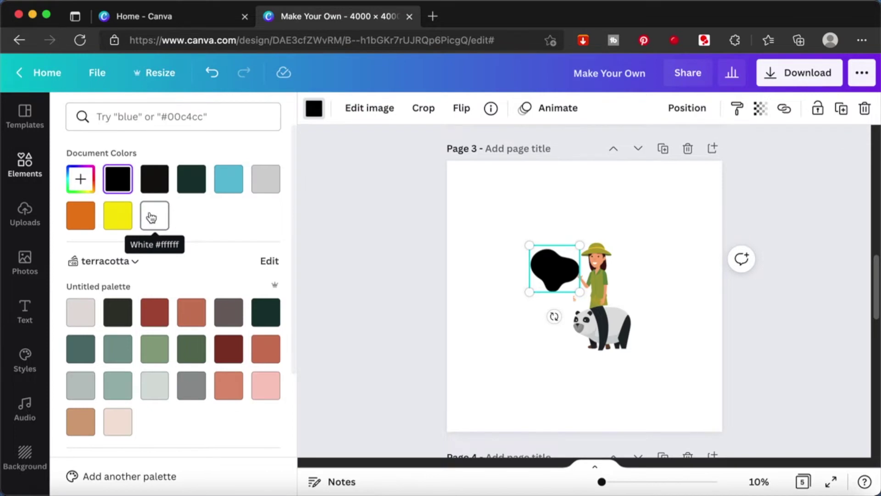
left_click(146, 219)
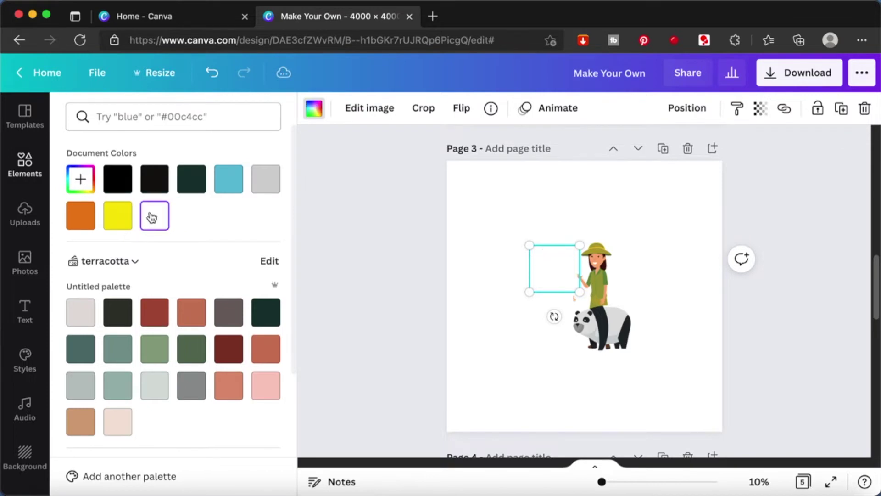
left_click(81, 179)
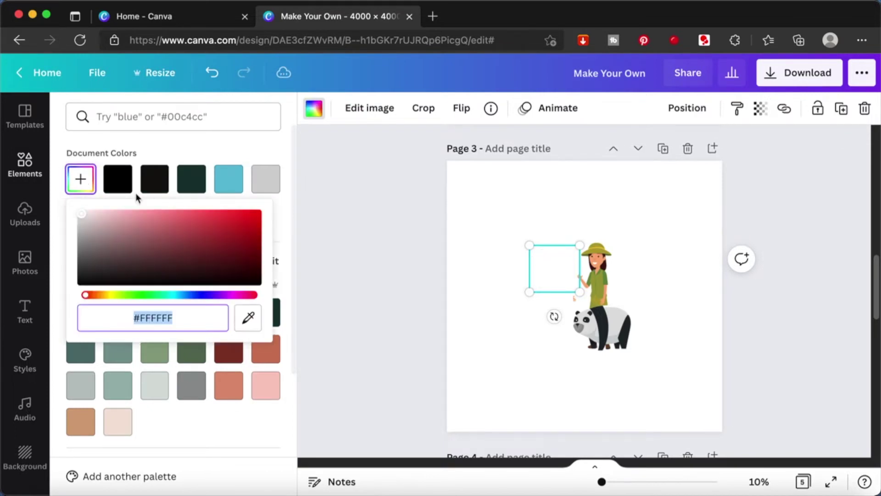
left_click(248, 318)
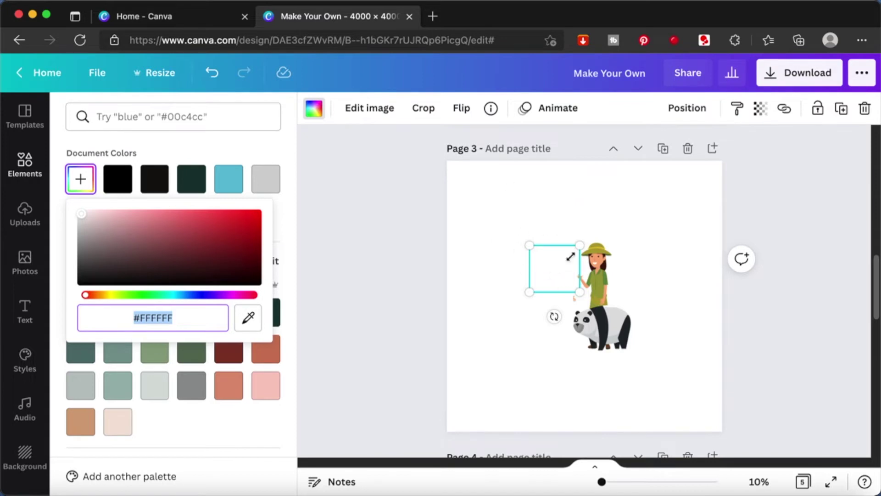
left_click(473, 210)
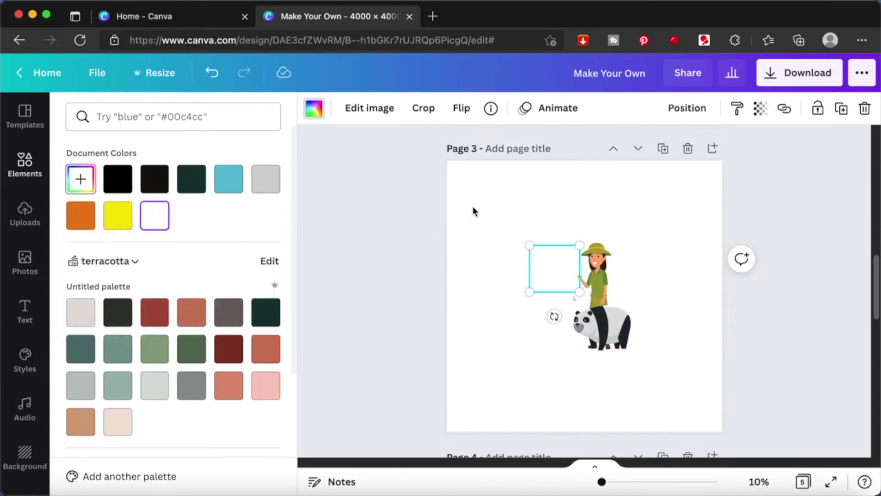
left_click_drag(558, 272, 558, 297)
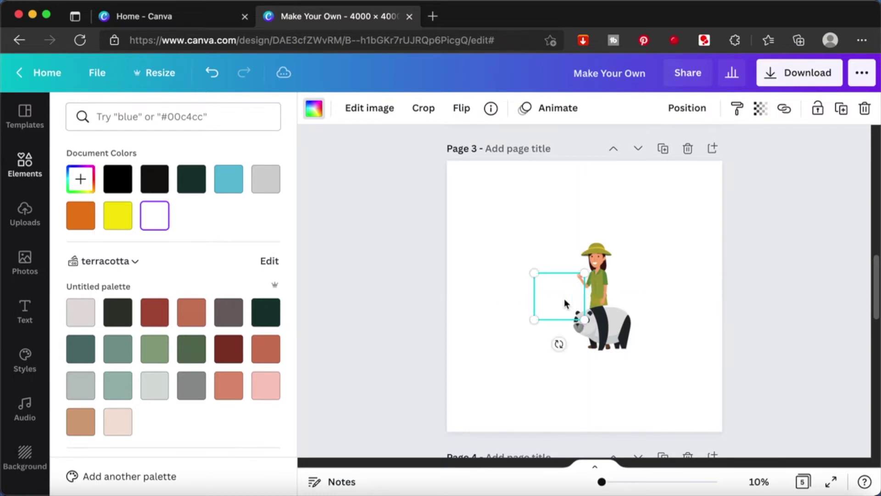
- Shrink the white blob slightly
left_click(710, 279)
left_click(711, 280)
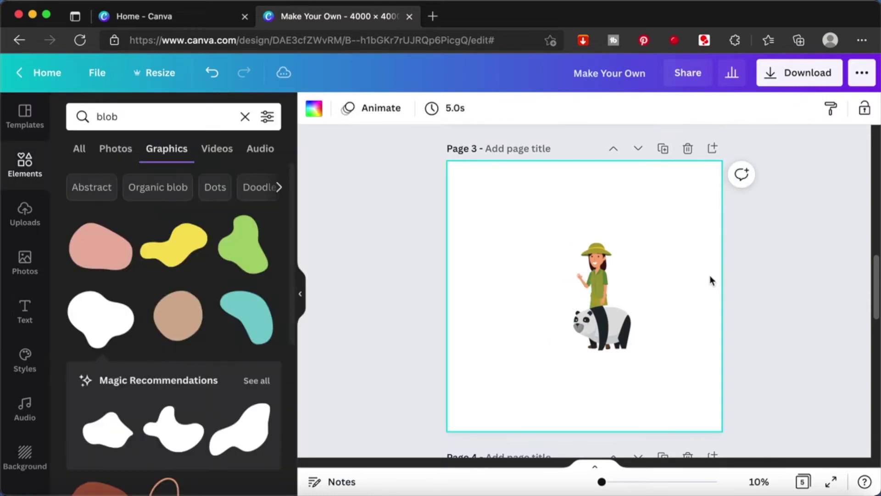
left_click(562, 299)
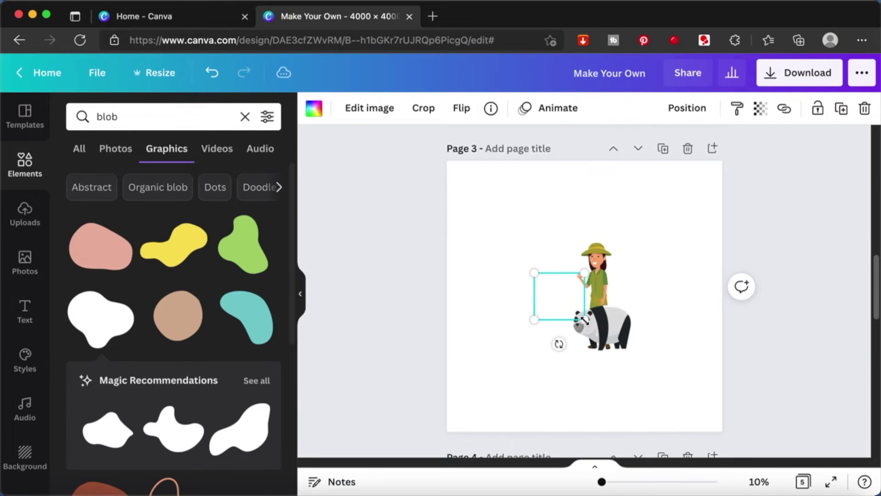
left_click_drag(584, 319, 567, 303)
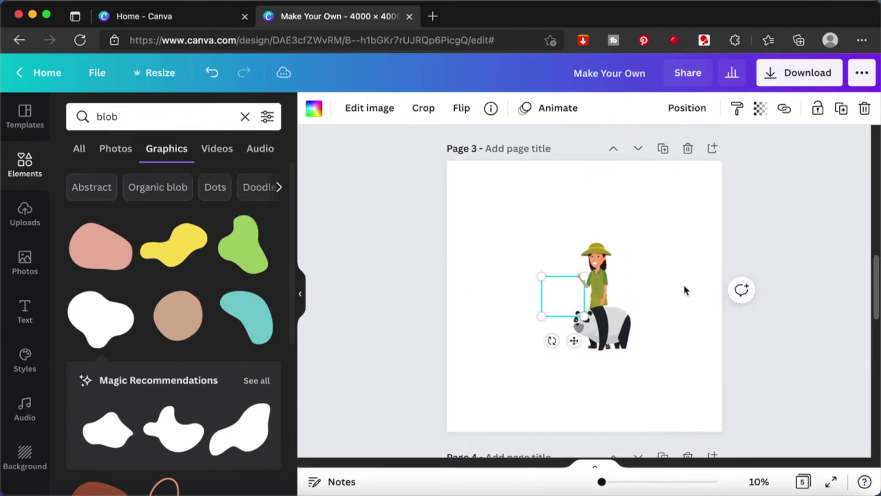
left_click(683, 285)
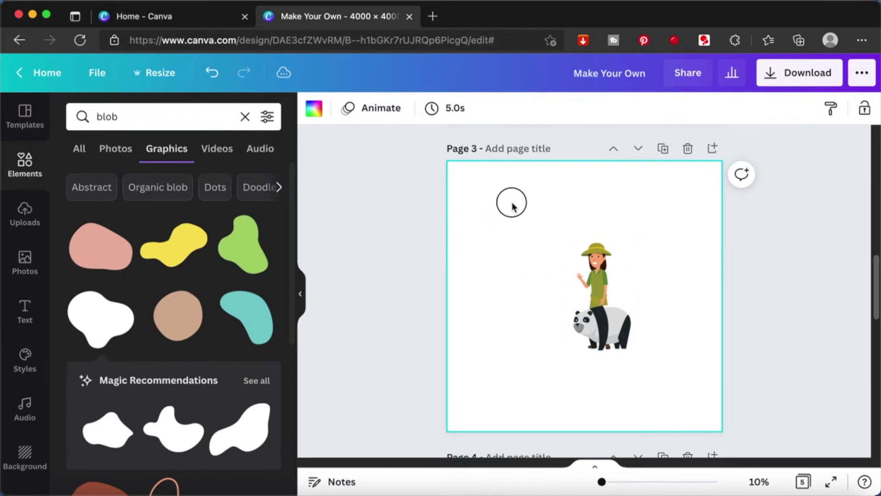
- Group the blob with the ranger and panda and move the group to the bottom-right corner
left_click_drag(512, 205, 666, 379)
key("super+g")
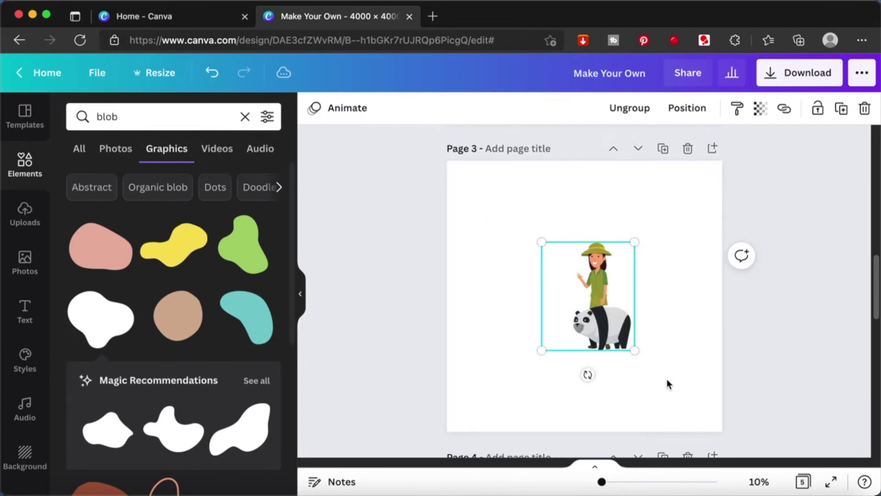
left_click_drag(611, 284, 692, 364)
left_click(660, 279)
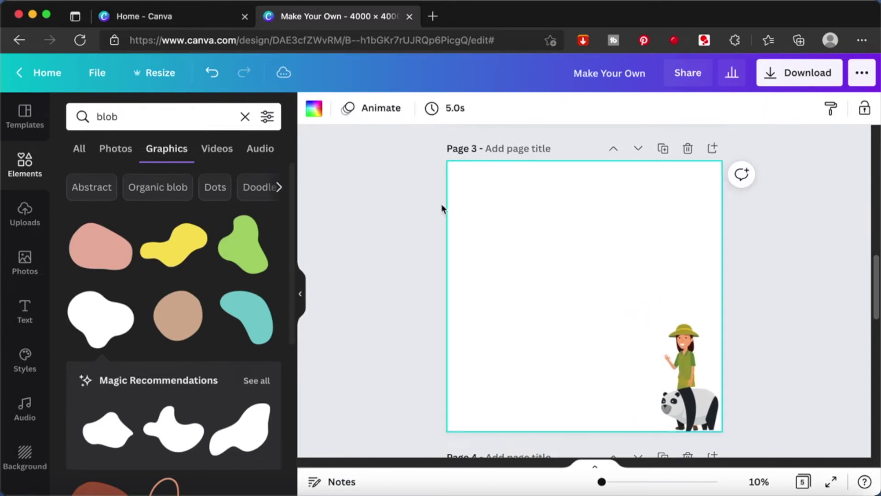
- Search Elements for 'forest' and add the trees-growing-from-an-open-book graphic to page 3
left_click(245, 116)
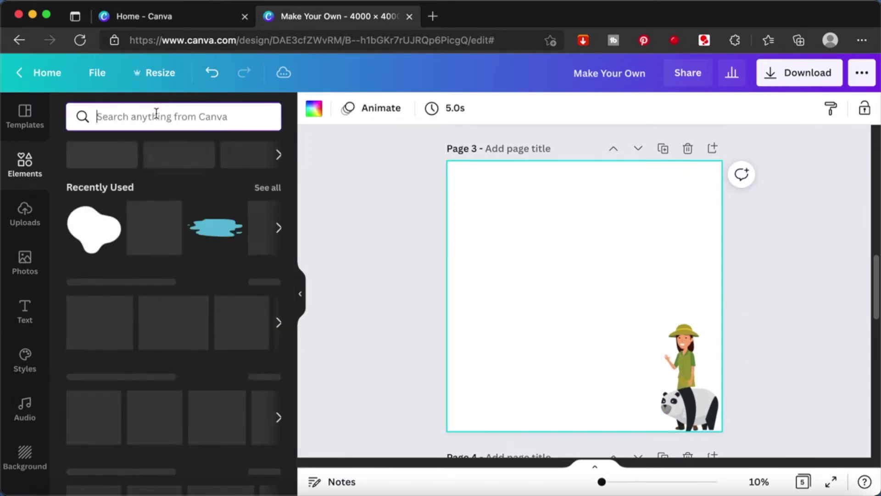
type("forest")
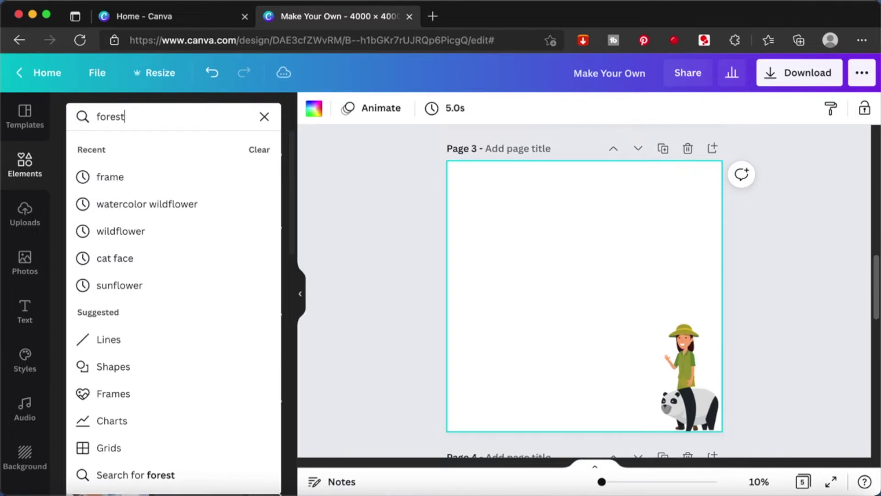
key("Return")
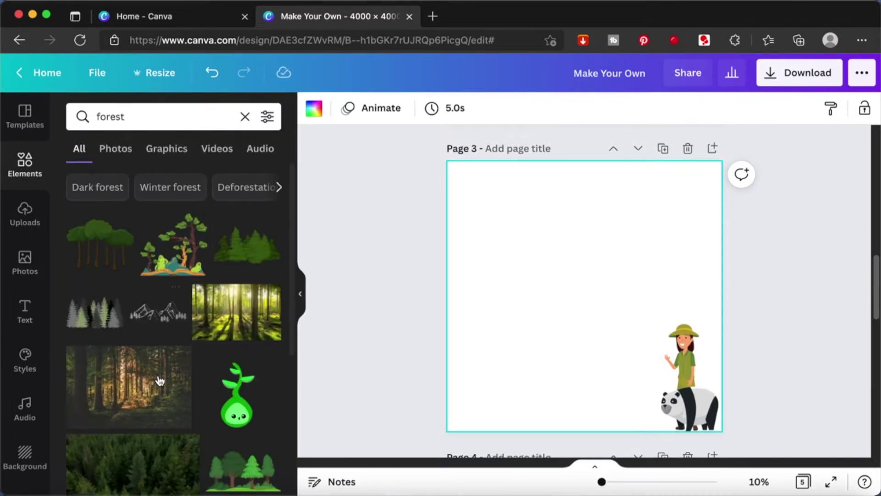
scroll(205, 384, "down", 5)
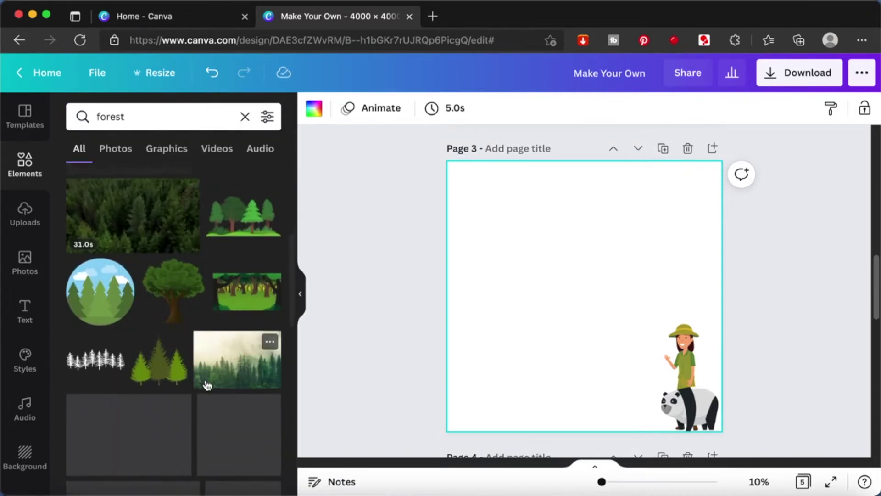
scroll(208, 385, "down", 3)
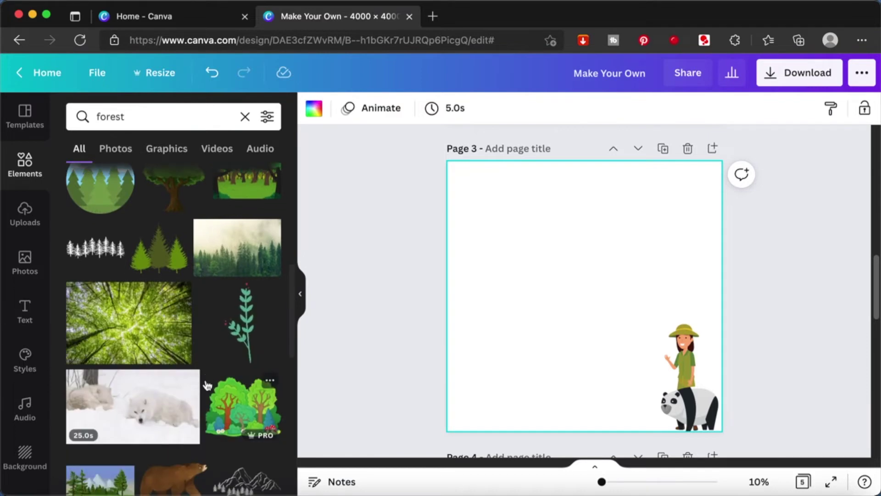
scroll(207, 385, "down", 10)
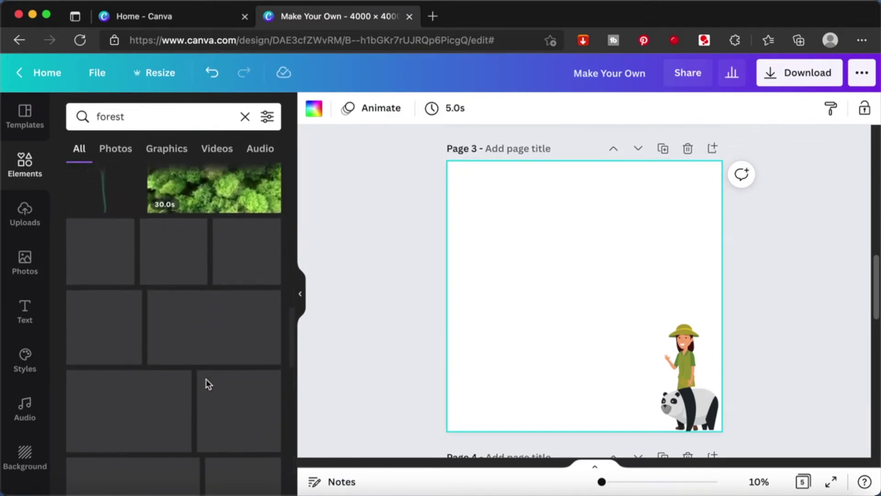
left_click(168, 150)
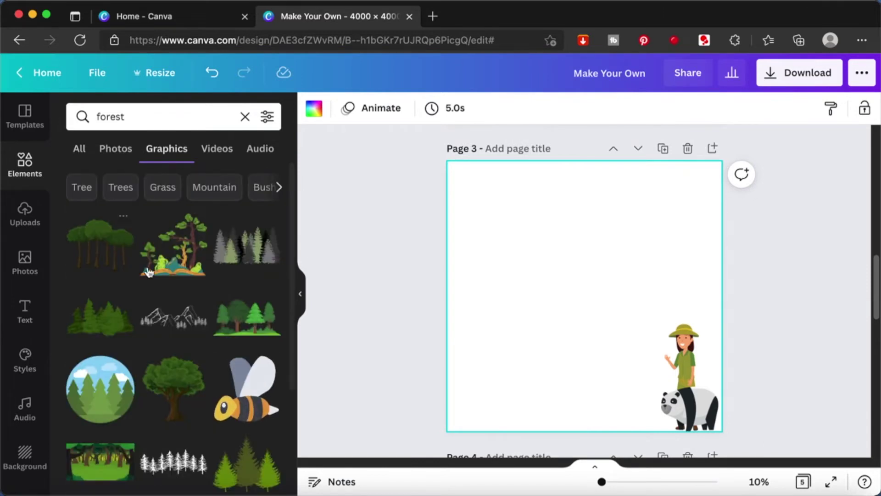
left_click(148, 272)
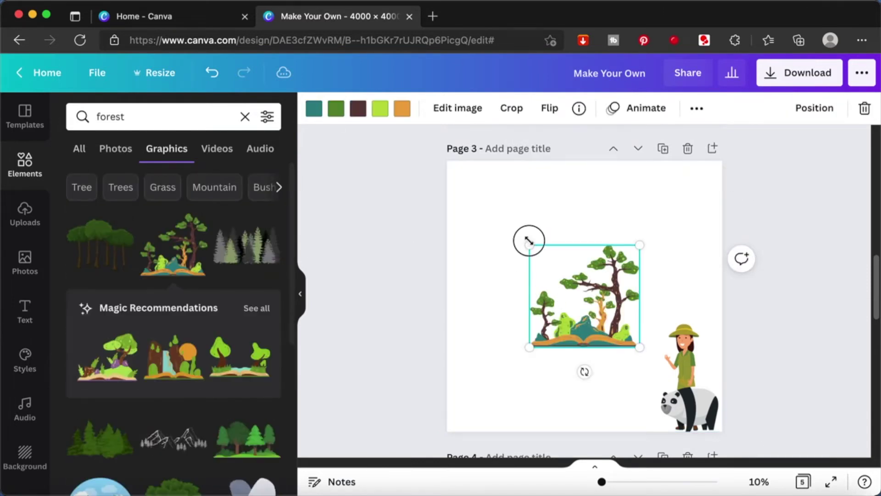
- Enlarge the forest illustration to fill page 3 and send it to the back
left_click_drag(529, 242, 457, 154)
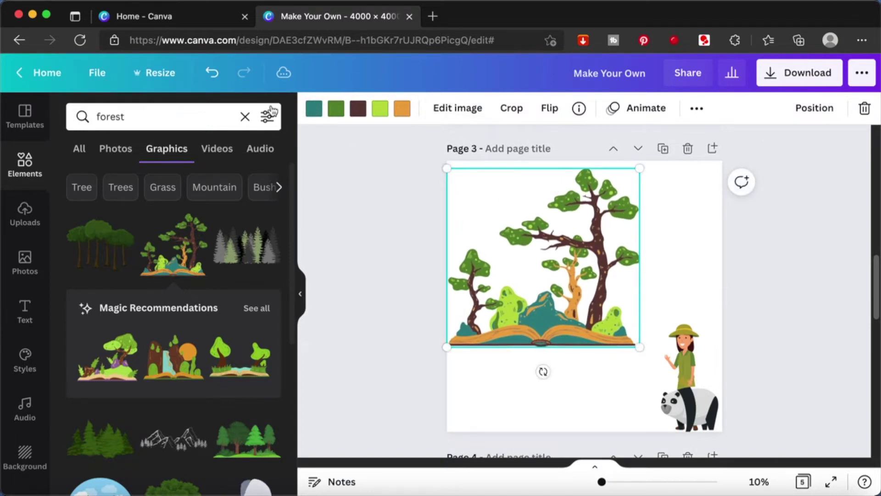
left_click_drag(639, 347, 727, 456)
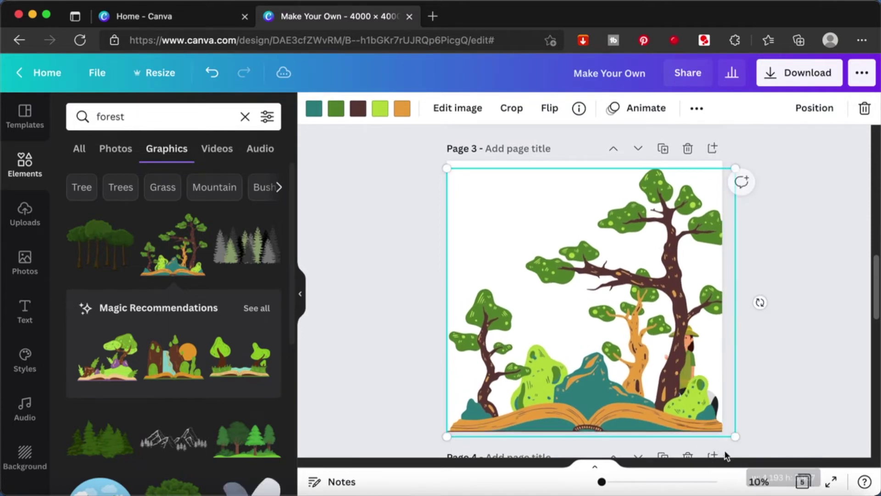
right_click(655, 391)
left_click(732, 370)
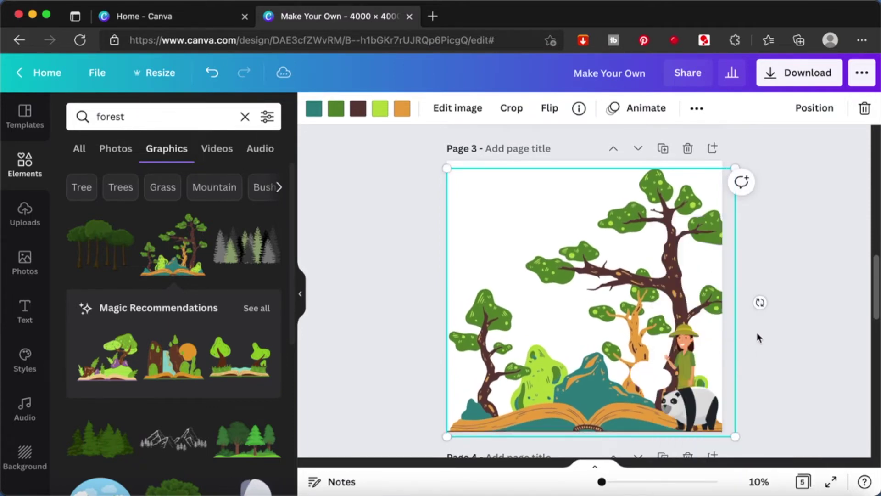
left_click(773, 317)
- Ungroup the ranger, panda and white blob group
left_click(657, 384)
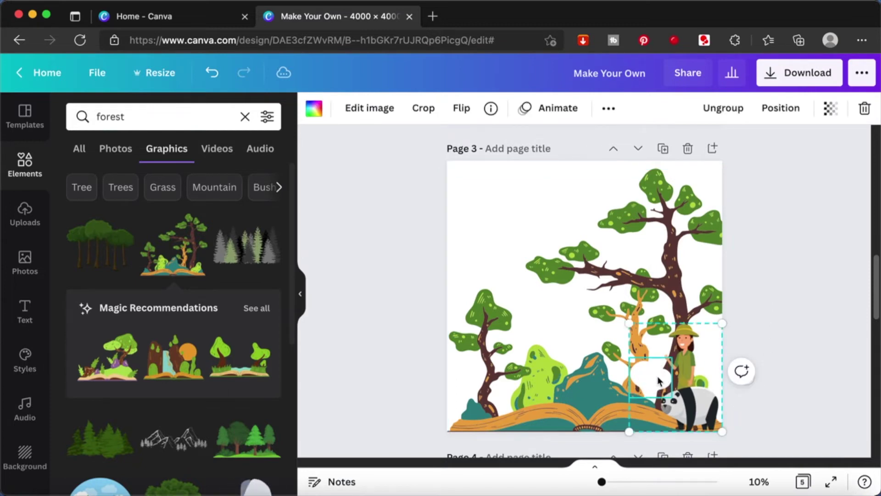
left_click(655, 380)
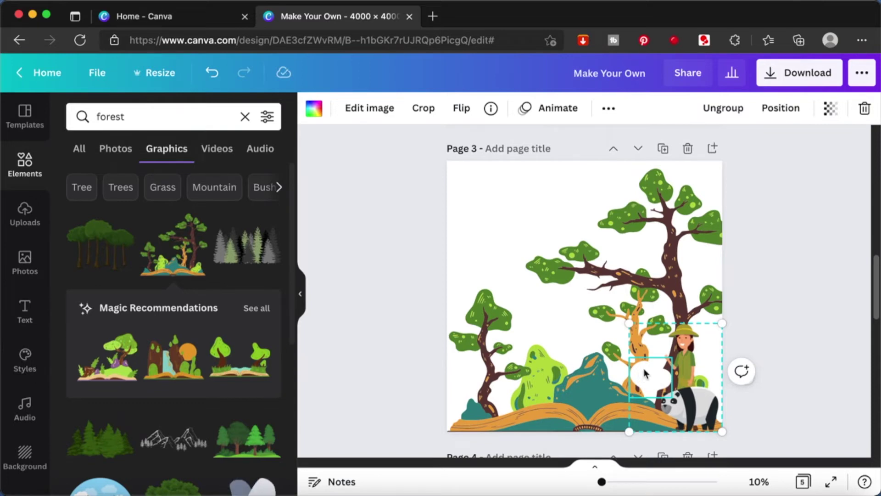
key("super+shift+g")
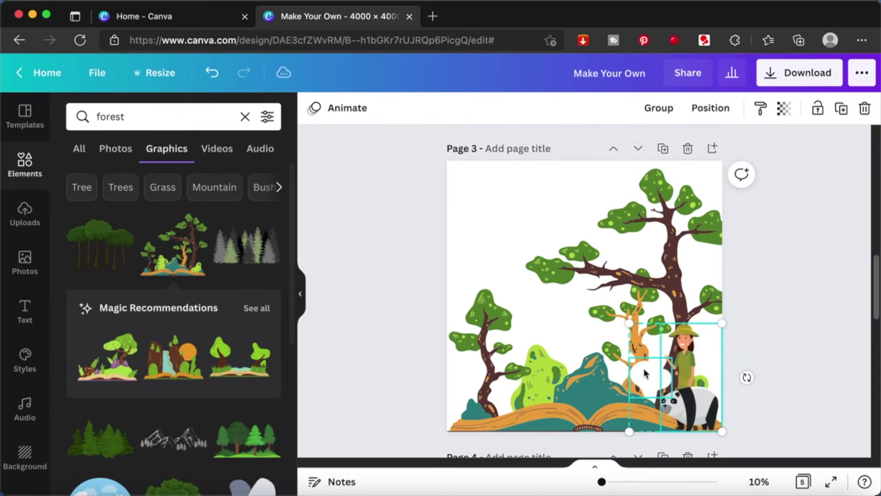
left_click(767, 368)
- Shrink and crop the small white piece into a narrow sliver, then shift the ranger and panda left
left_click(654, 384)
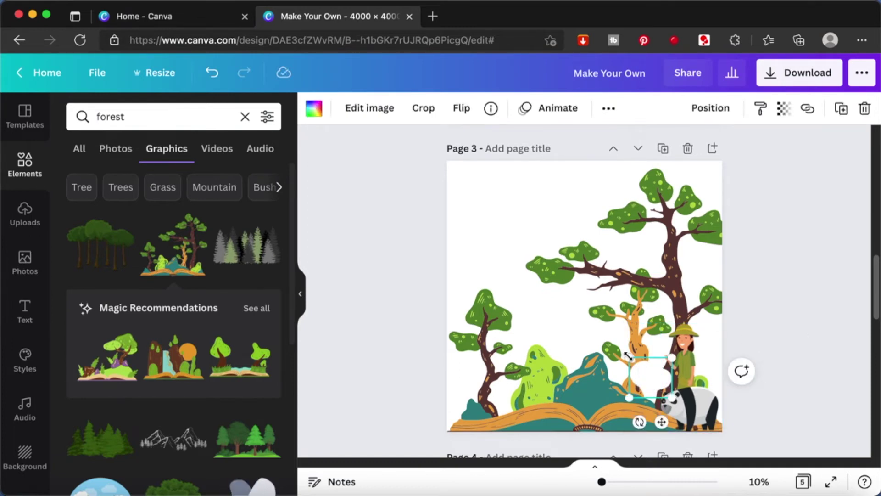
mouse_move(629, 357)
left_mouse_down()
mouse_move(636, 365)
mouse_move(628, 356)
left_mouse_up()
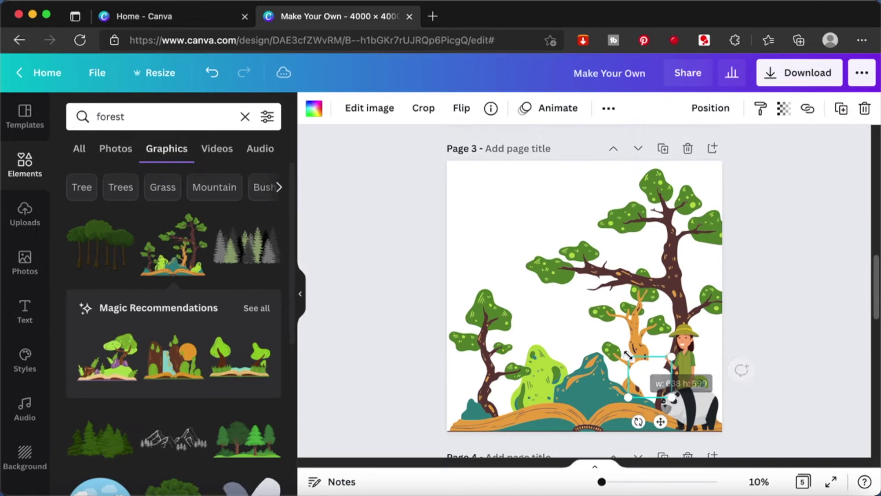
left_click(424, 107)
left_click_drag(627, 397, 652, 398)
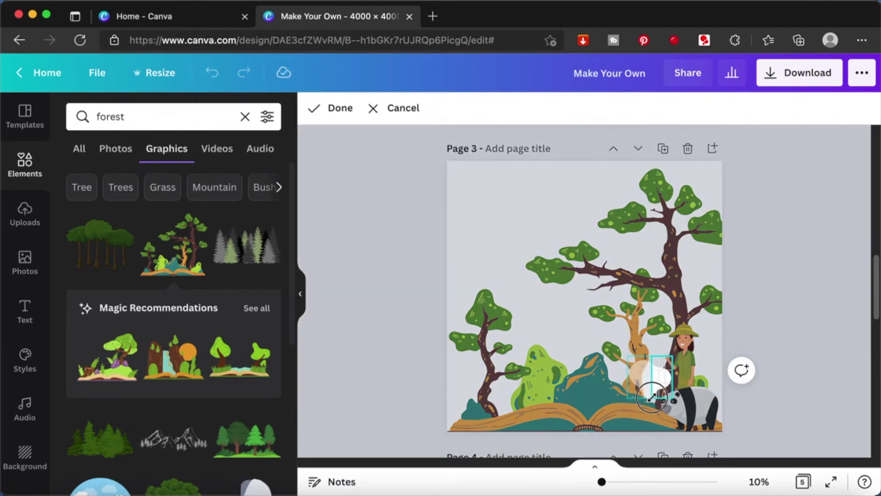
left_click(763, 321)
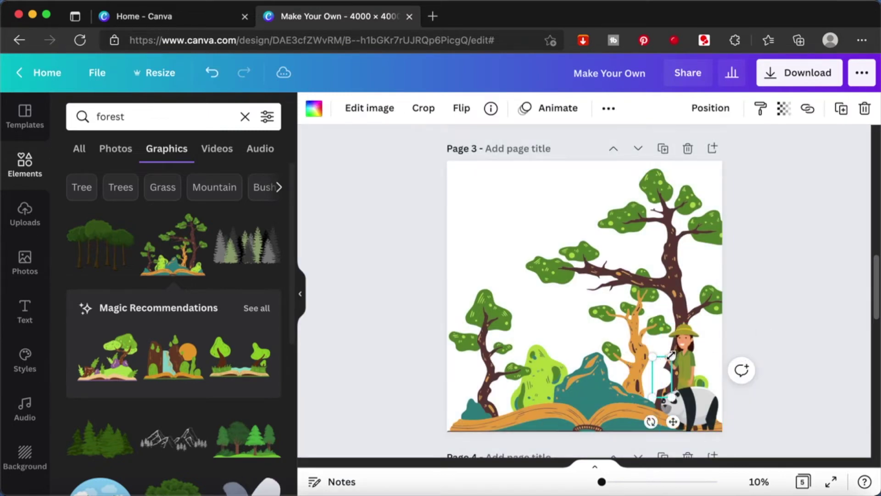
left_click(795, 299)
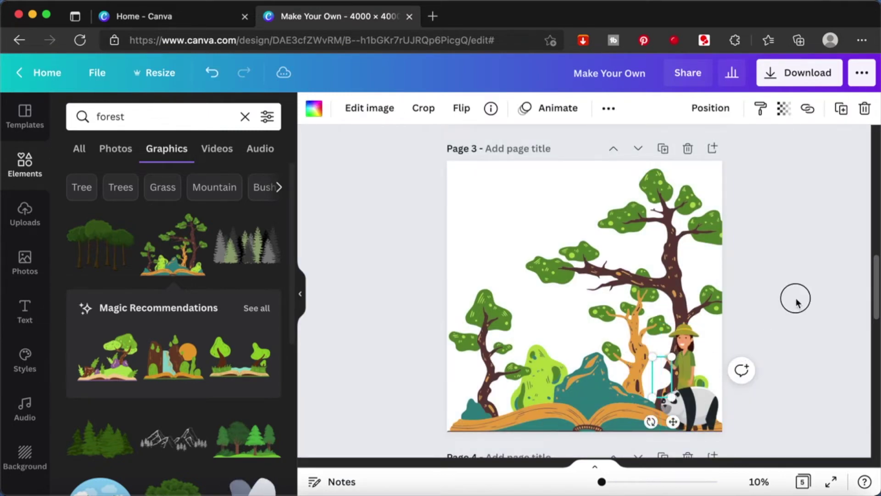
left_click(696, 408)
mouse_move(695, 407)
left_mouse_down()
mouse_move(678, 407)
mouse_move(686, 408)
left_mouse_up()
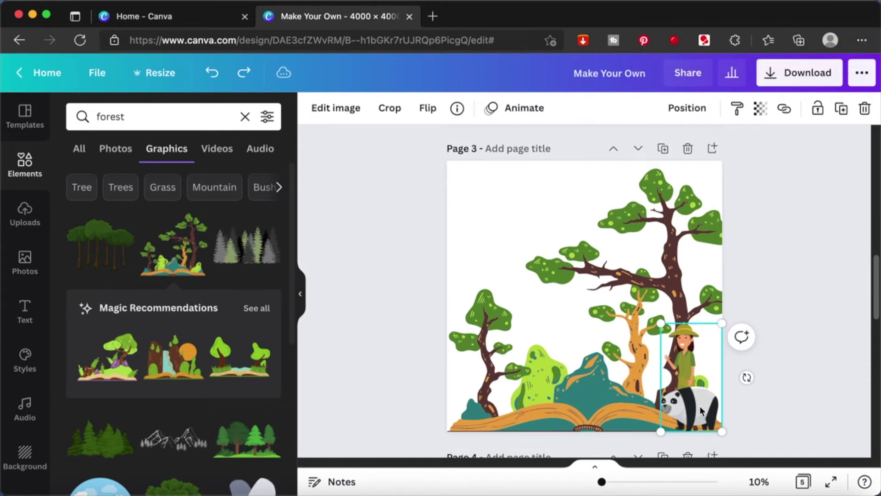
- Group the small trunk piece with the ranger and panda and nudge the group into place
left_click(661, 384)
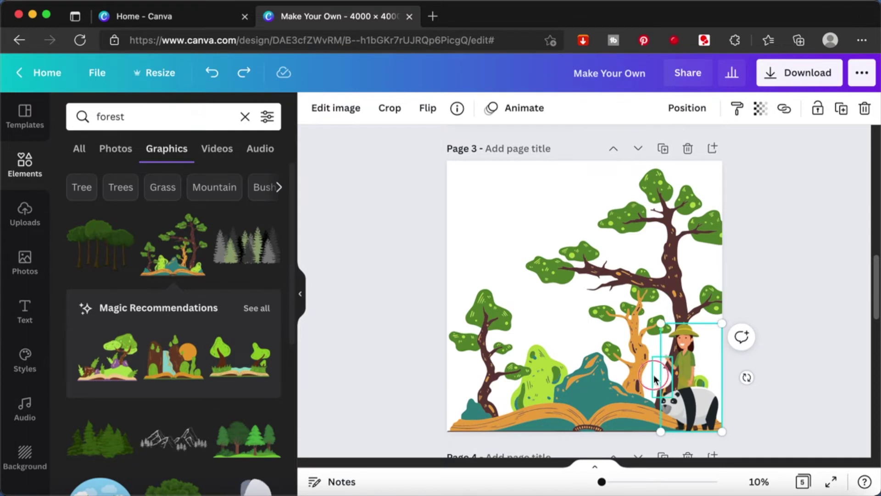
left_click(692, 404, "shift")
key("super+g")
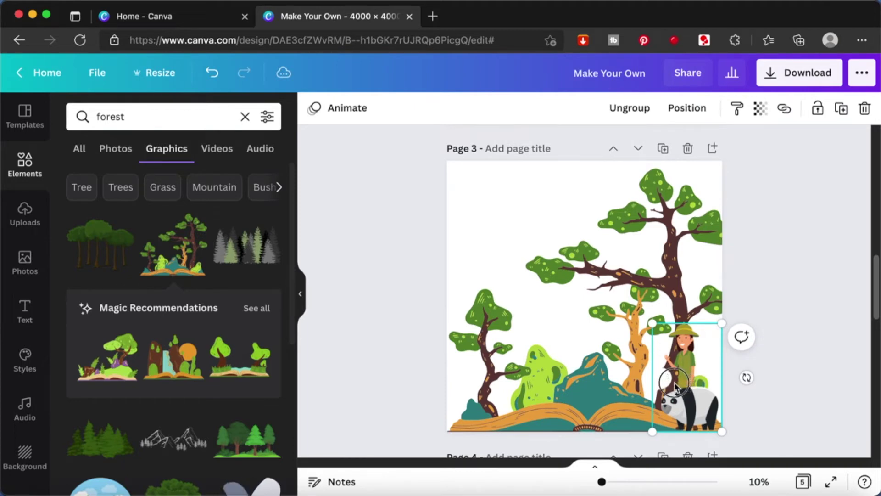
mouse_move(683, 386)
left_mouse_down()
mouse_move(669, 386)
mouse_move(690, 387)
left_mouse_up()
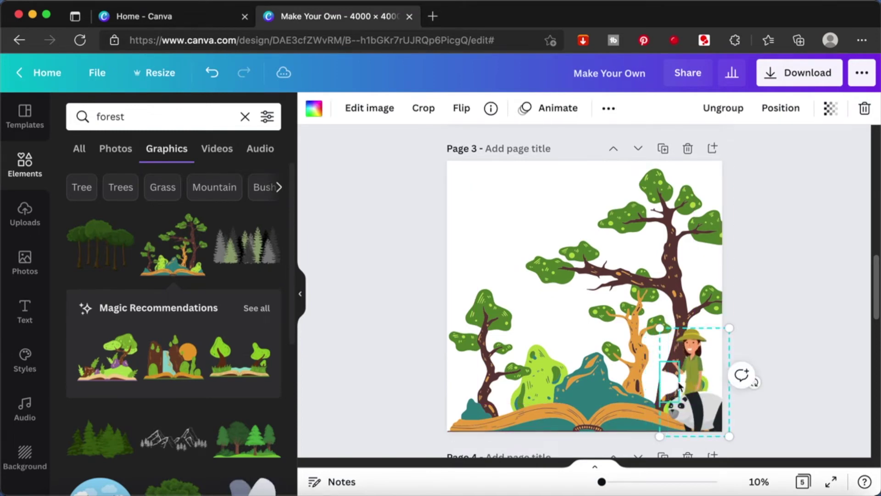
left_click(759, 361)
- Adjust the crop of the small piece inside the ranger group
left_click(723, 383)
double_click(669, 384)
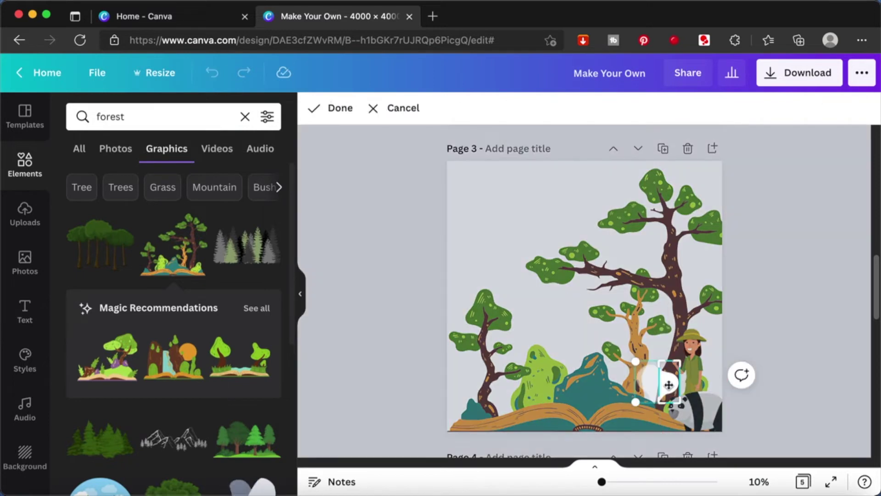
left_click(530, 183)
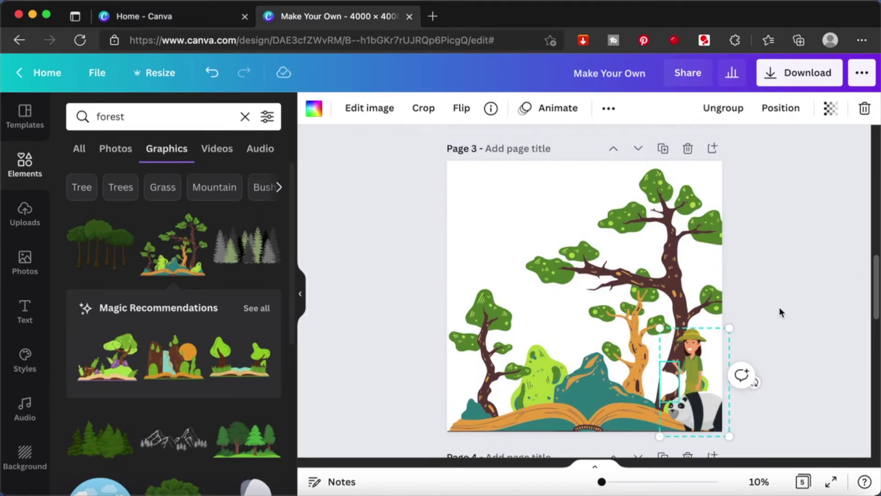
left_click(782, 327)
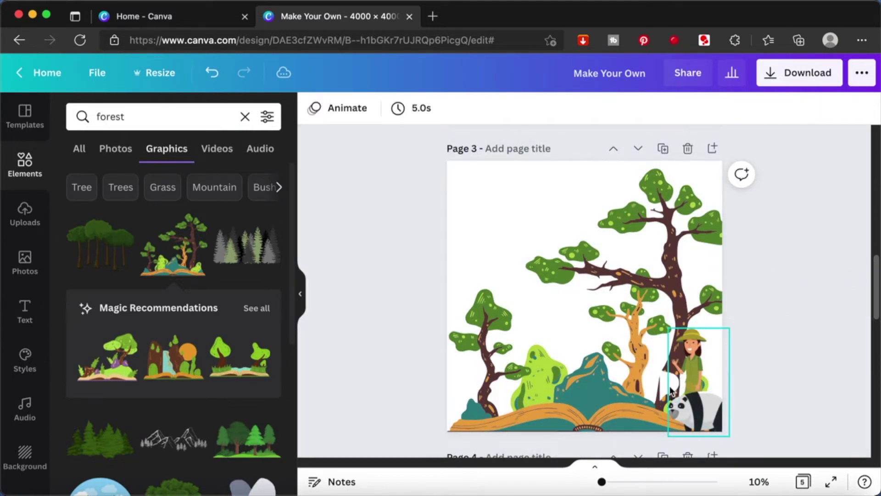
left_click(635, 347)
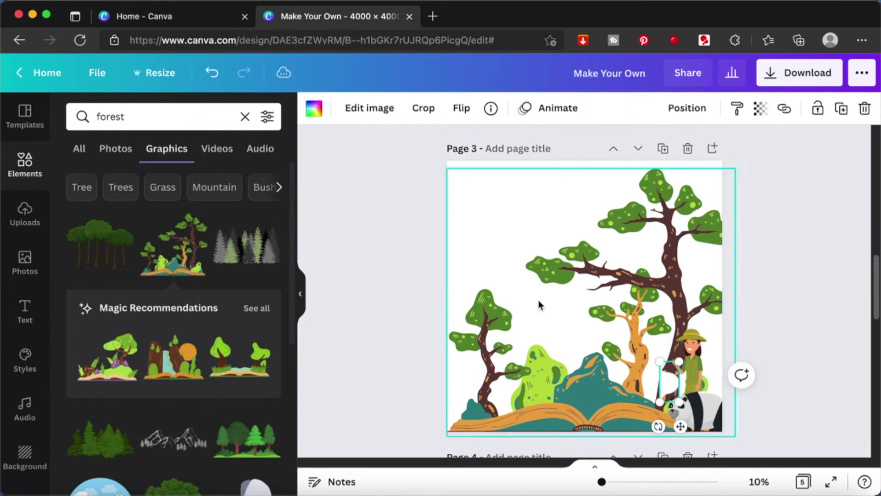
- Recolour the small piece to the trunk's brown #613D38 and resize it to 231 × 481
left_click(316, 109)
left_click(80, 179)
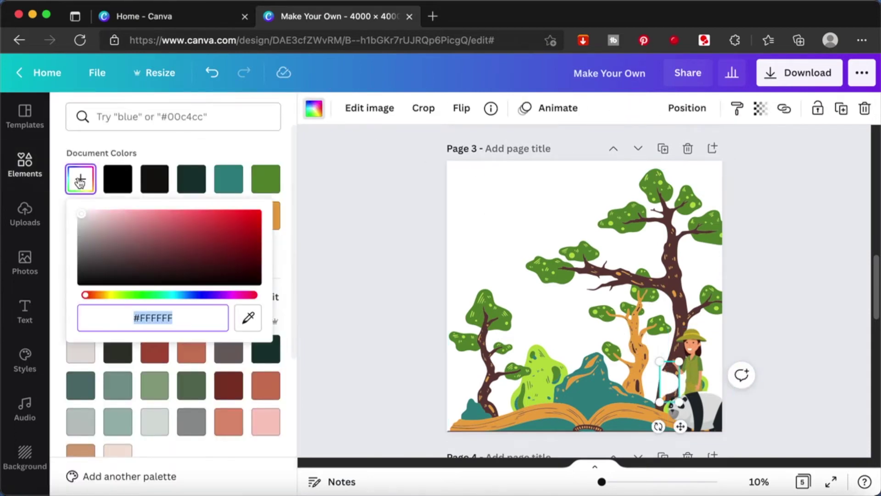
left_click(247, 315)
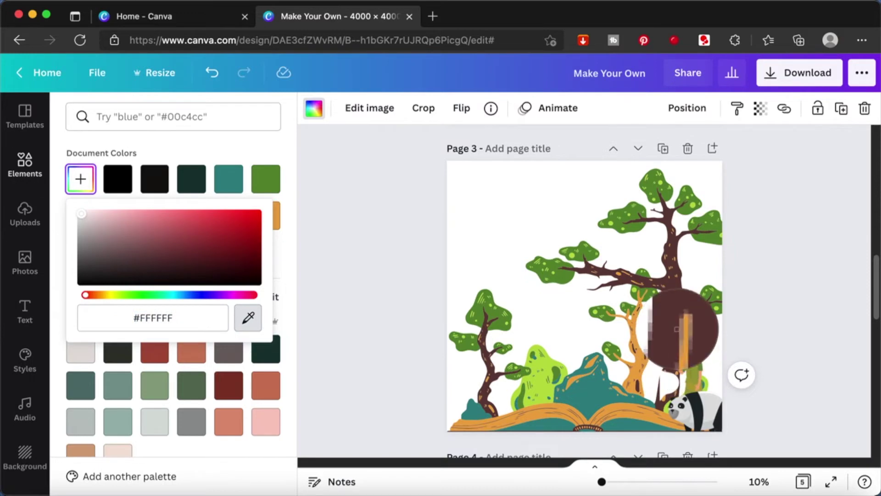
left_click(680, 325)
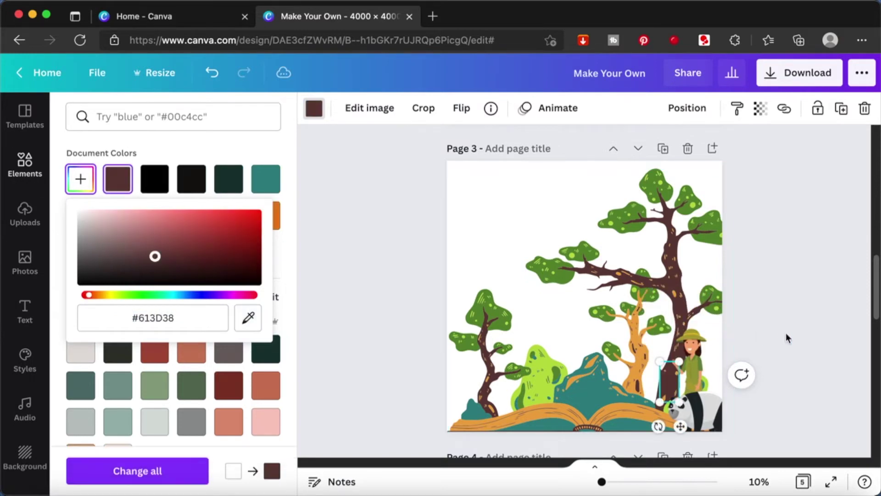
left_click_drag(660, 363, 669, 369)
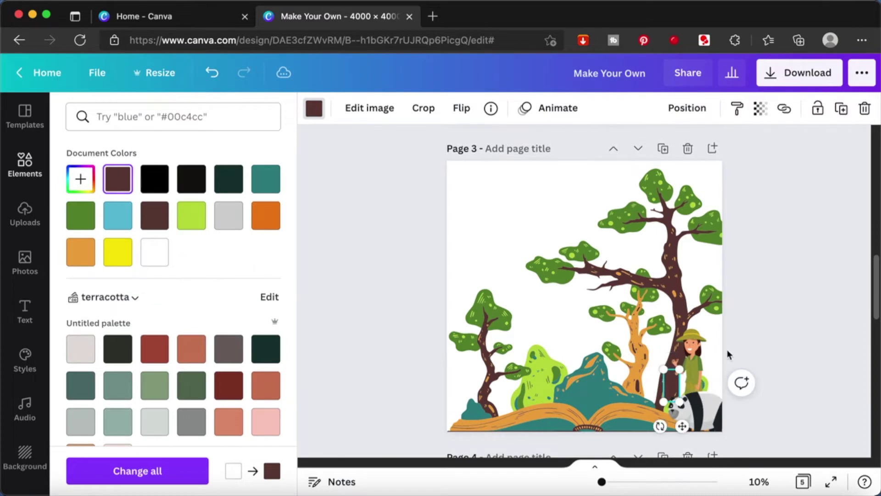
left_click(763, 327)
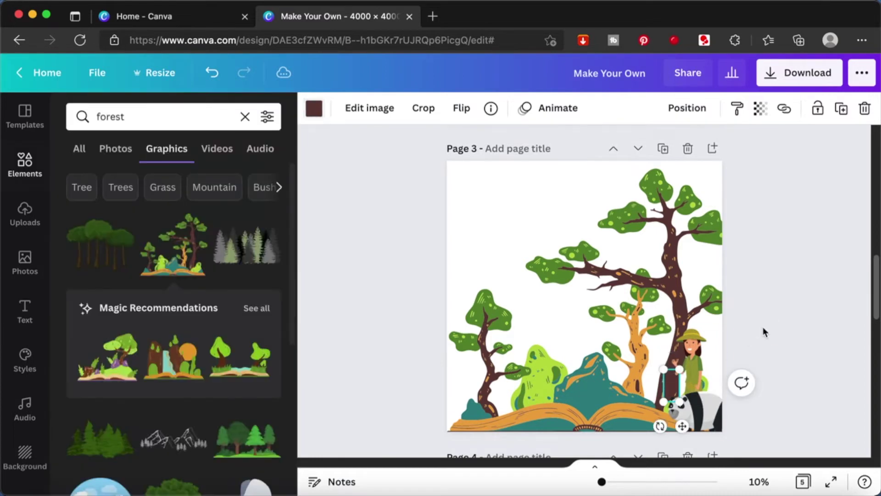
left_click(671, 388)
left_click(806, 321)
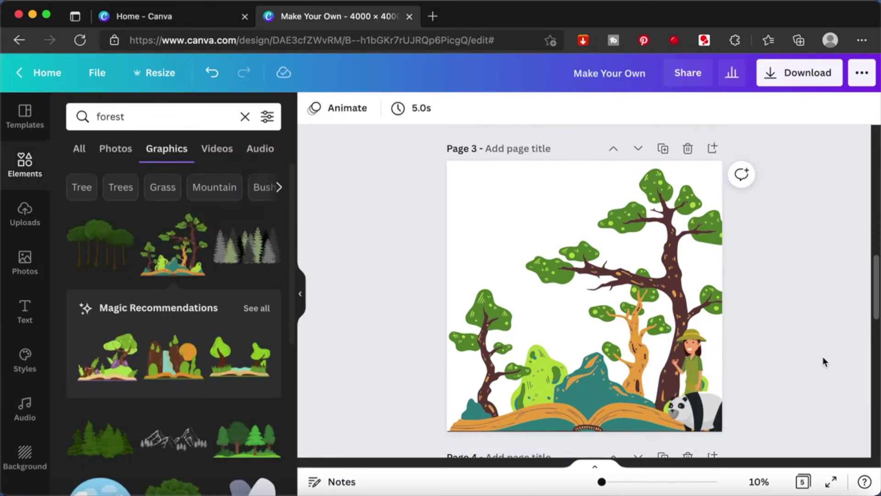
- Try nudging the ranger and panda left, then undo the nudge
left_click(701, 414)
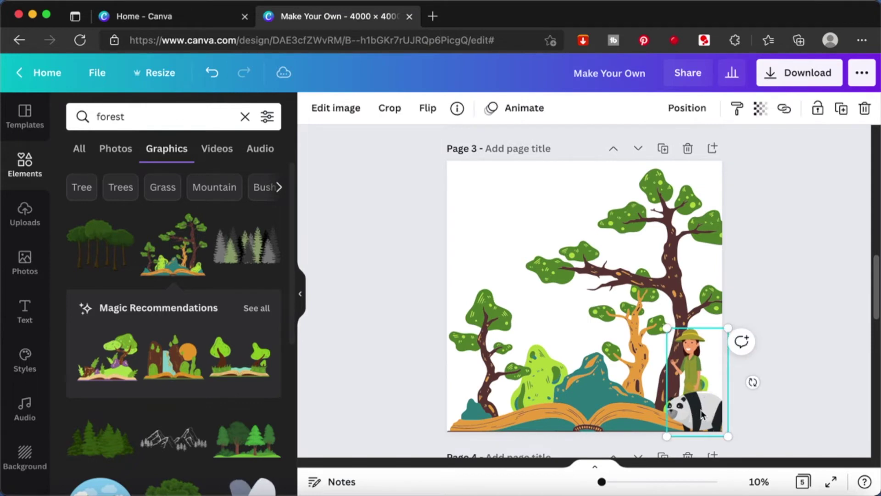
key("shift+Left")
key("shift+Left")
key("shift+Left")
key("shift+Left")
key("shift+Left")
key("shift+Left")
key("shift+Left")
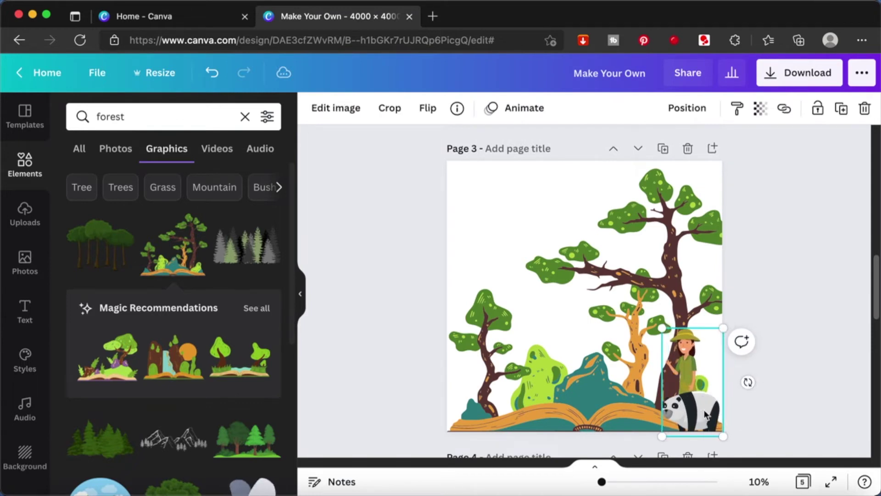
key("super+z")
key("super+z")
key("super+z")
key("super+z")
key("super+z")
key("super+z")
key("super+z")
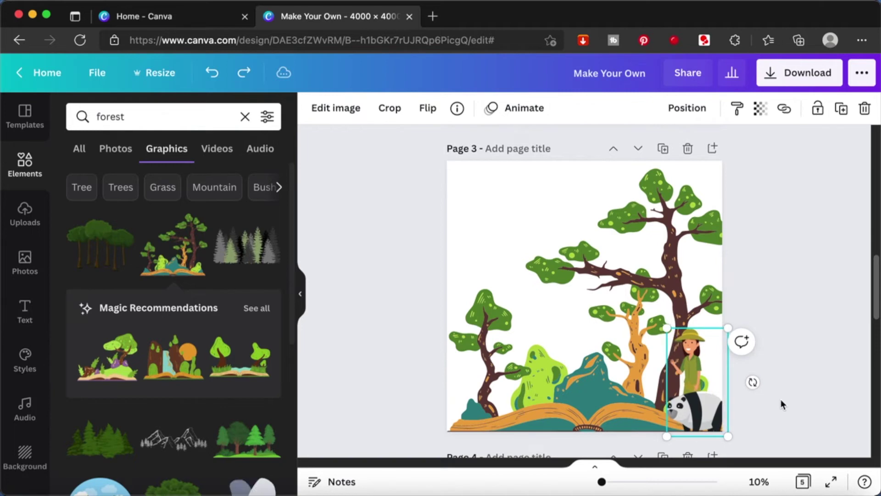
key("super+z")
key("super+z")
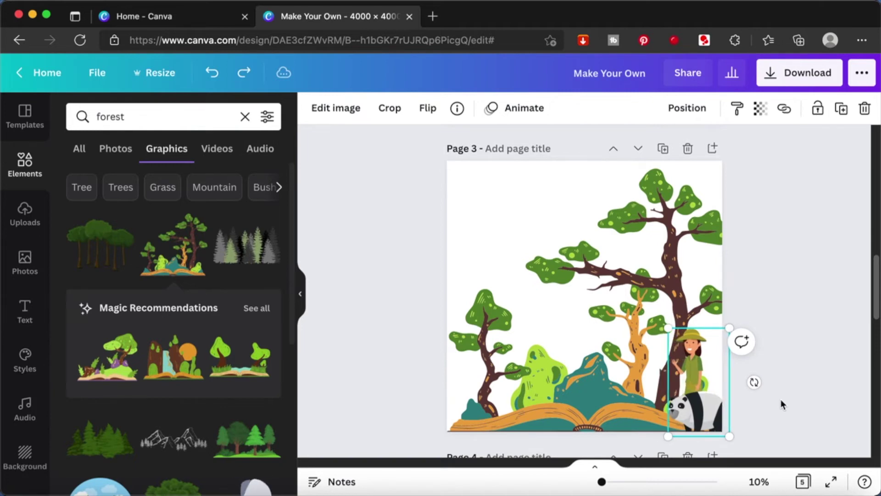
left_click(752, 403)
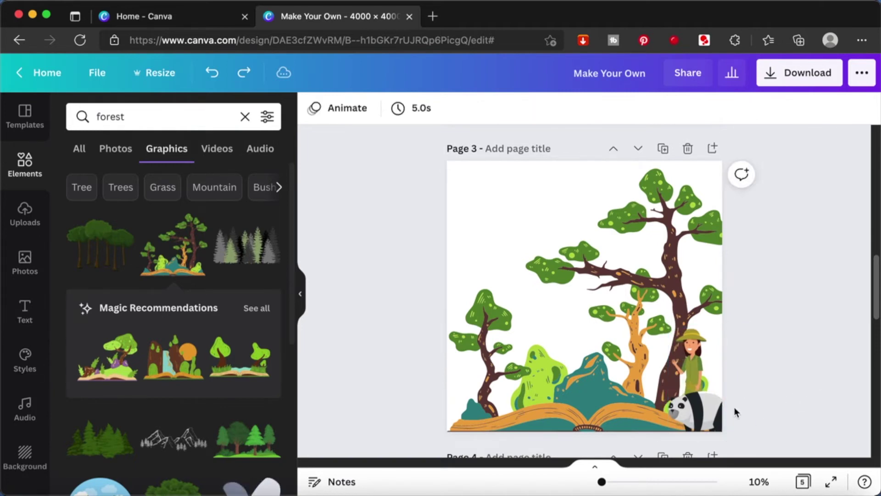
left_click(709, 408)
- Group the brown trunk piece with the ranger and panda and nudge the group left
left_click(670, 388)
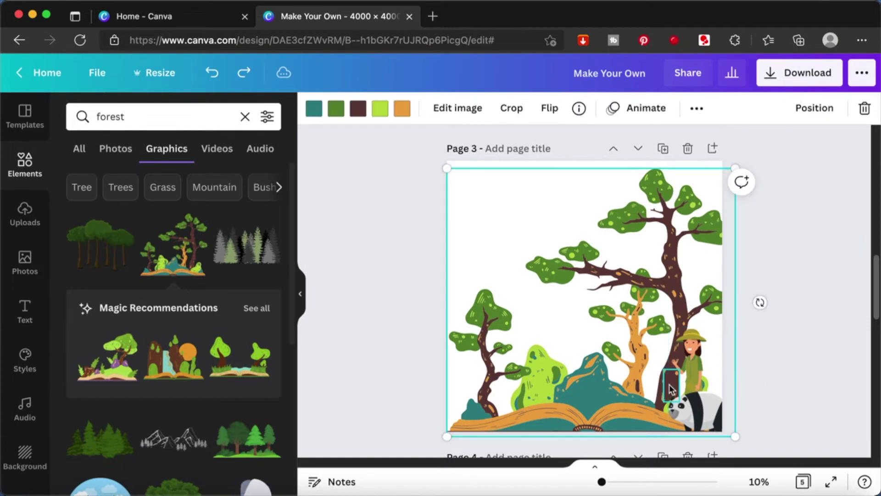
left_click(777, 376)
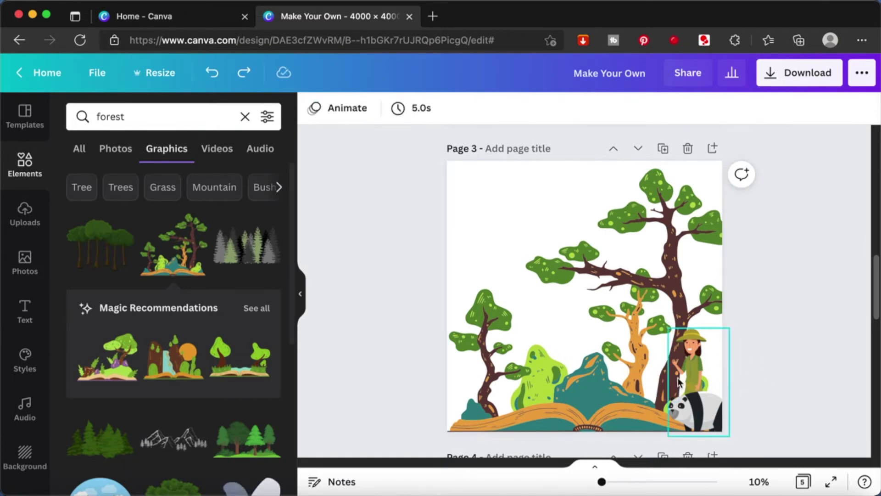
left_click(668, 383)
left_click(697, 408, "shift")
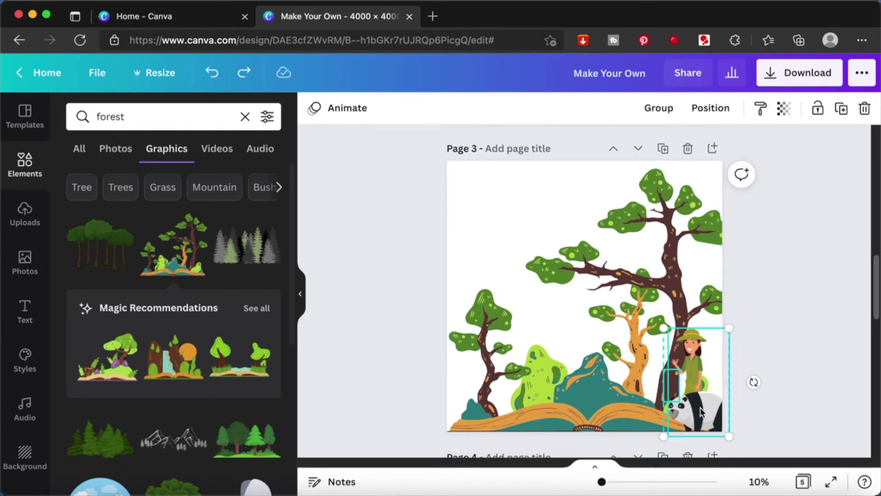
key("super+g")
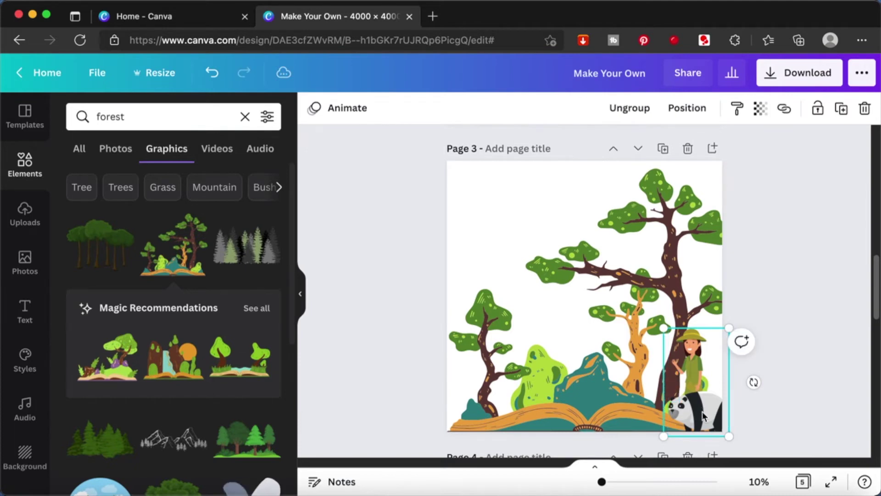
key("shift+Left")
key("shift+Left")
key("shift+Left")
key("shift+Left")
key("shift+Left")
left_click(794, 349)
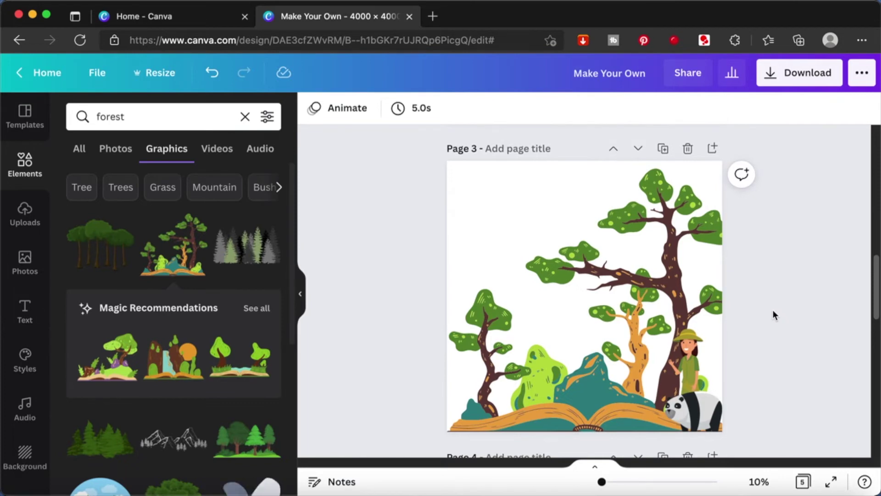
left_click(244, 115)
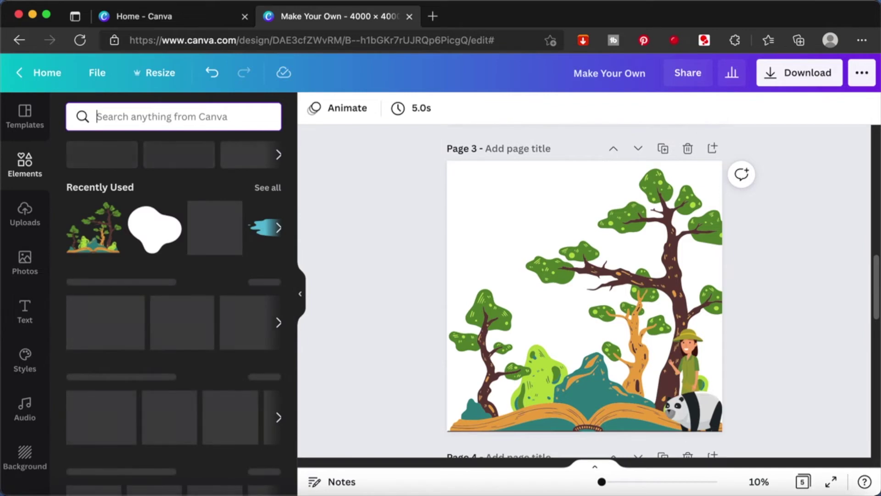
- Search Elements for 'bird' and add the hummingbird graphic to page 3
type("bird")
key("Return")
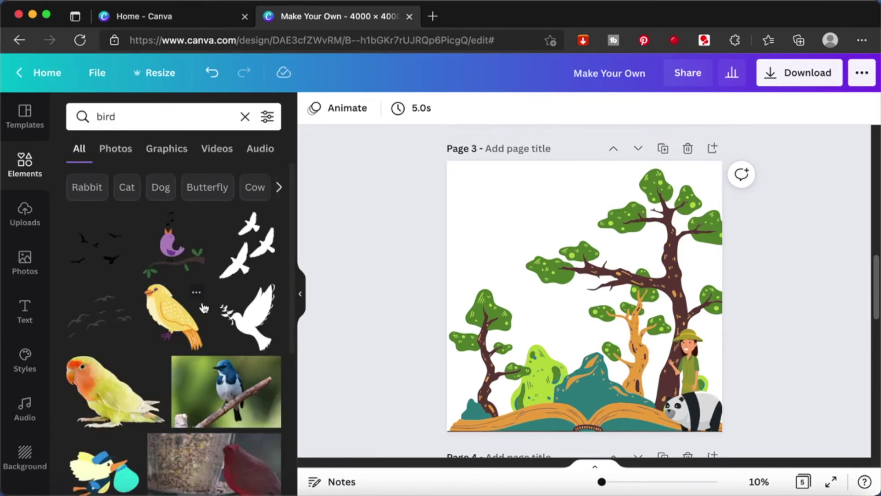
scroll(188, 411, "down", 3)
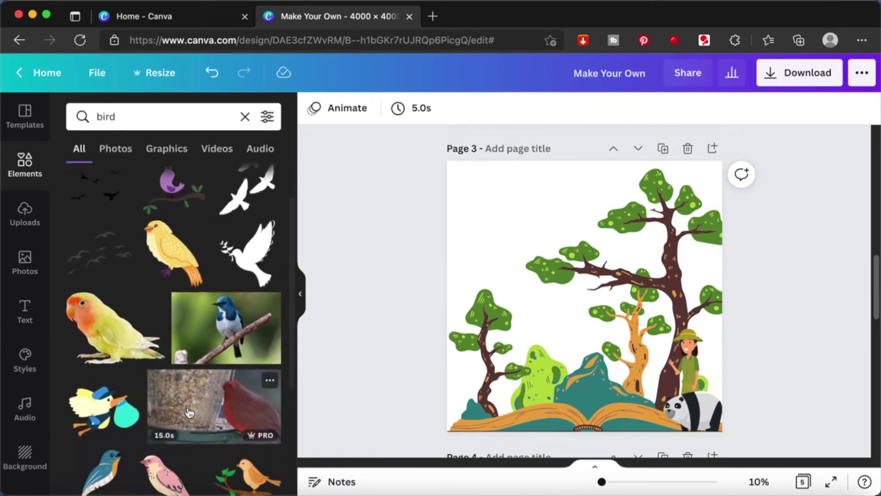
scroll(189, 411, "down", 10)
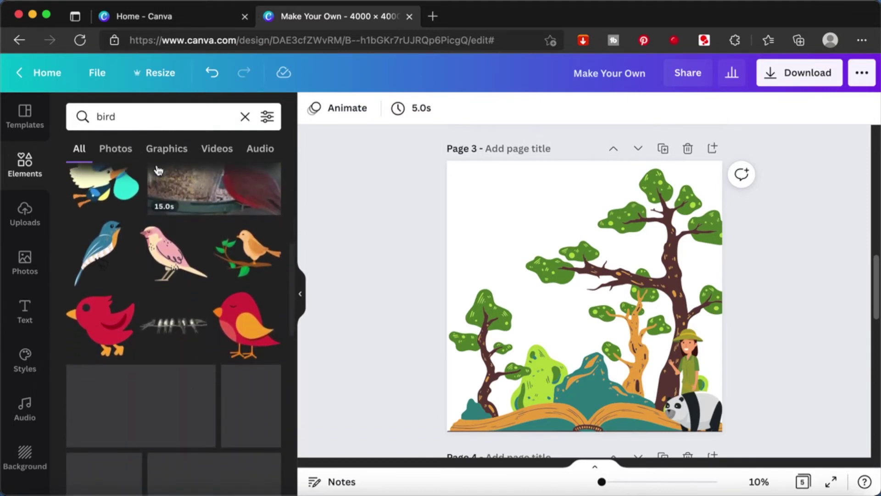
left_click(167, 149)
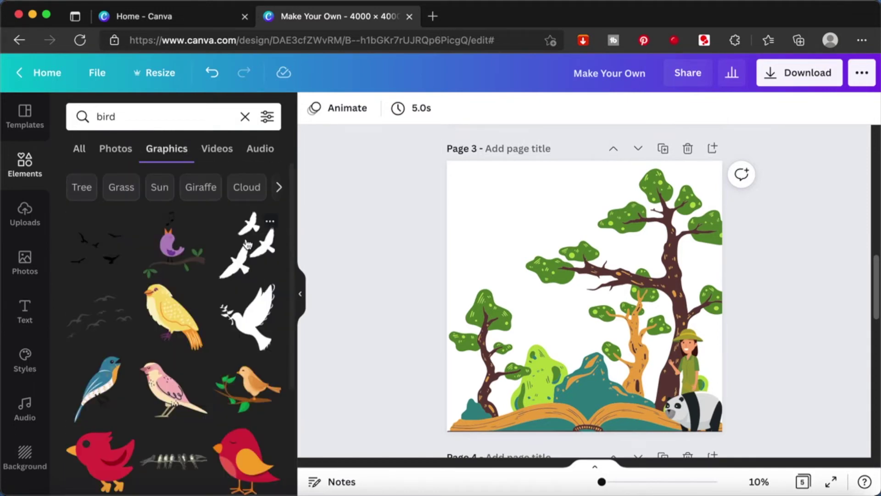
scroll(235, 332, "down", 6)
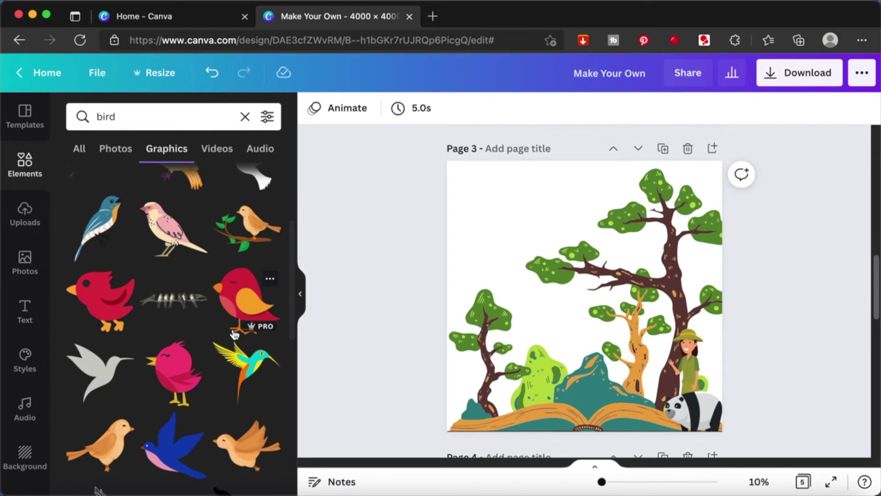
scroll(241, 358, "up", 2)
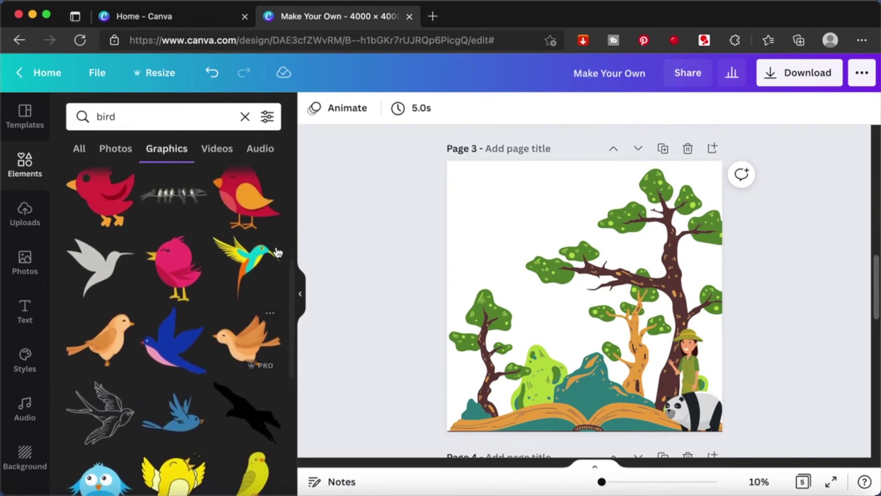
left_click(247, 270)
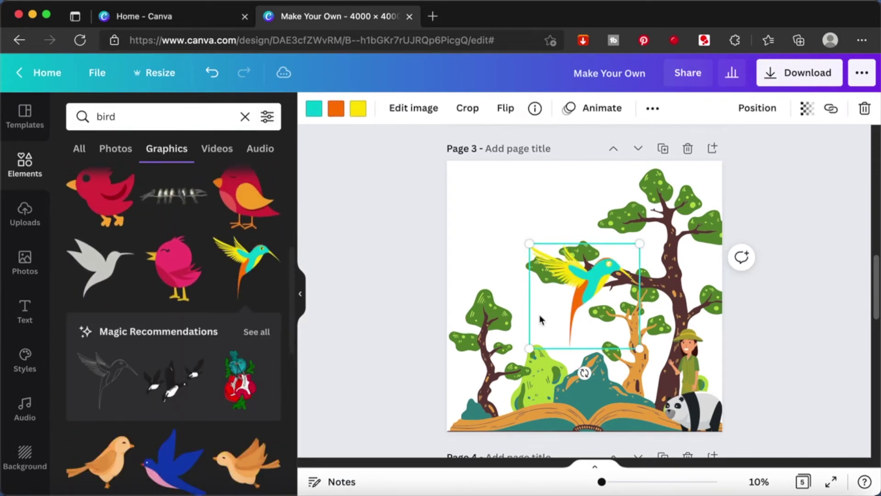
- Shrink the hummingbird and perch it among the big tree's branches
left_click_drag(531, 342, 658, 249)
left_click(787, 274)
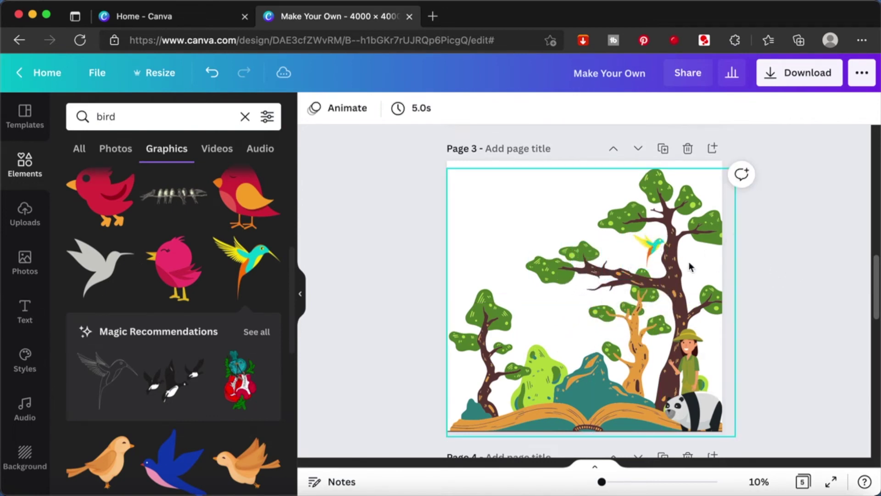
left_click(651, 250)
right_click(633, 239)
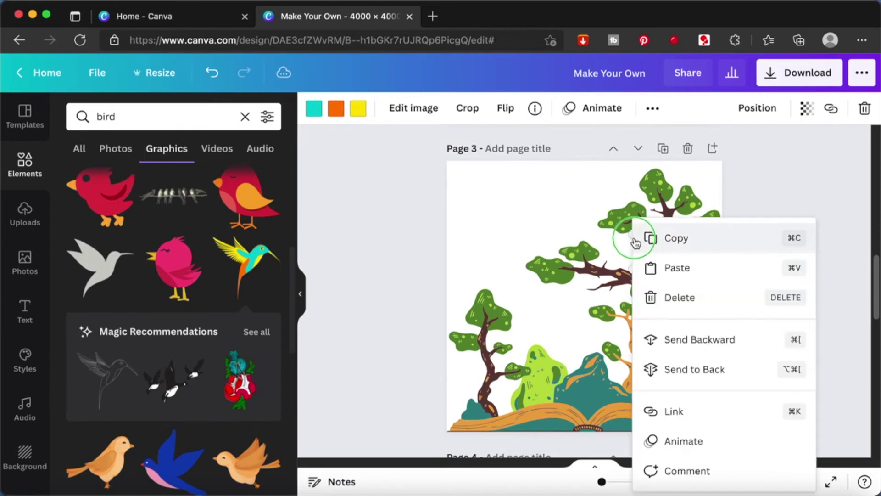
left_click(607, 239)
left_click(644, 242)
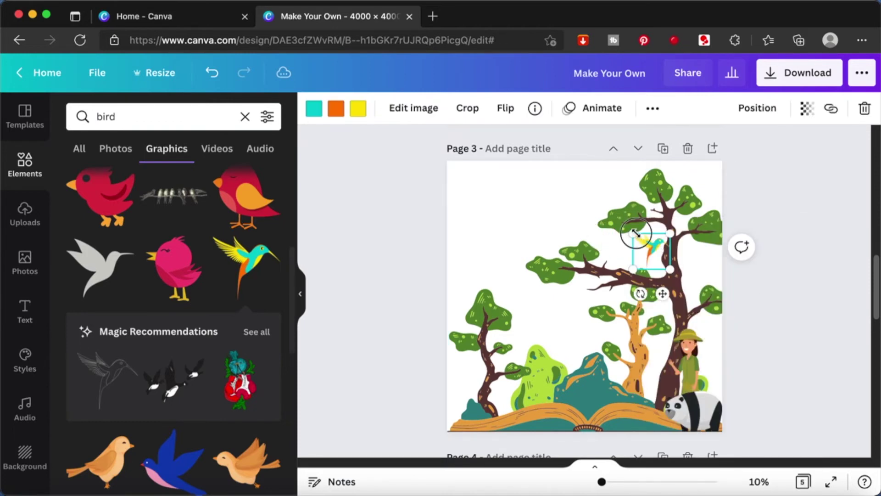
left_click_drag(636, 233, 648, 247)
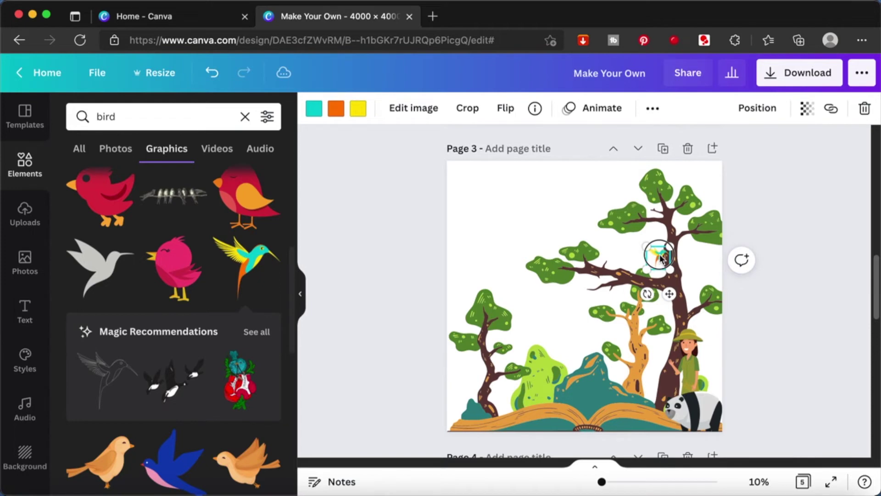
left_click(769, 254)
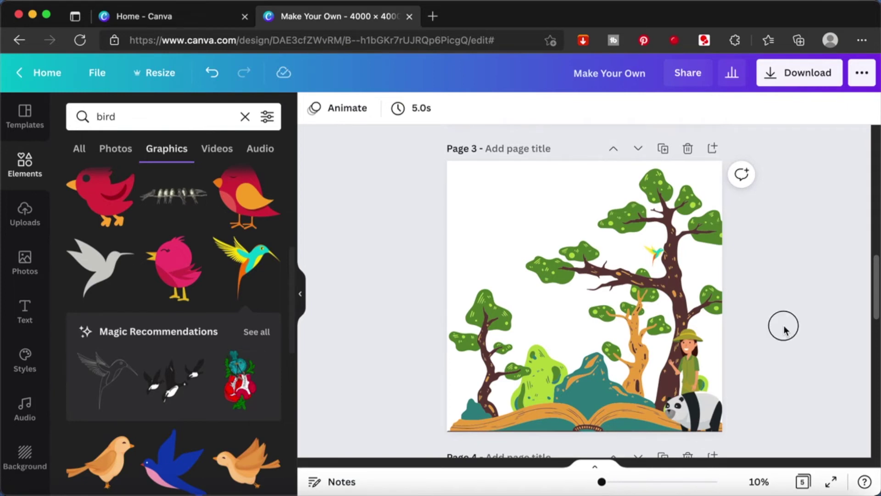
scroll(784, 327, "down", 2)
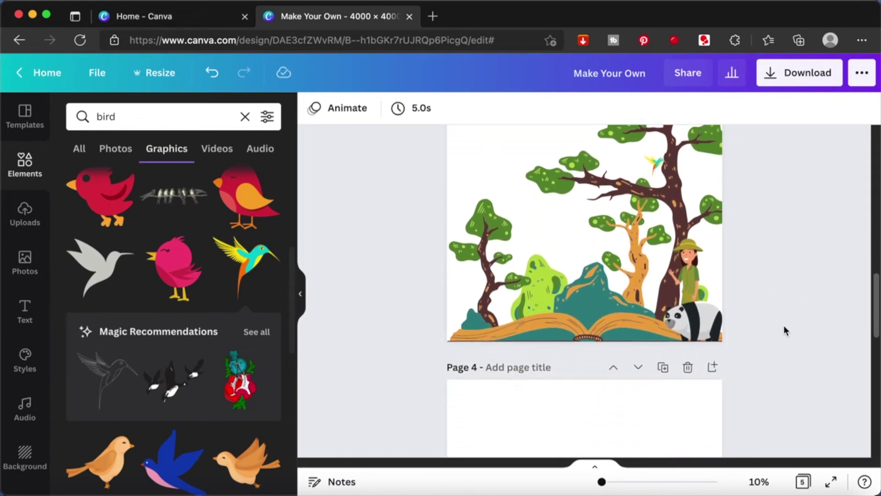
scroll(784, 326, "down", 4)
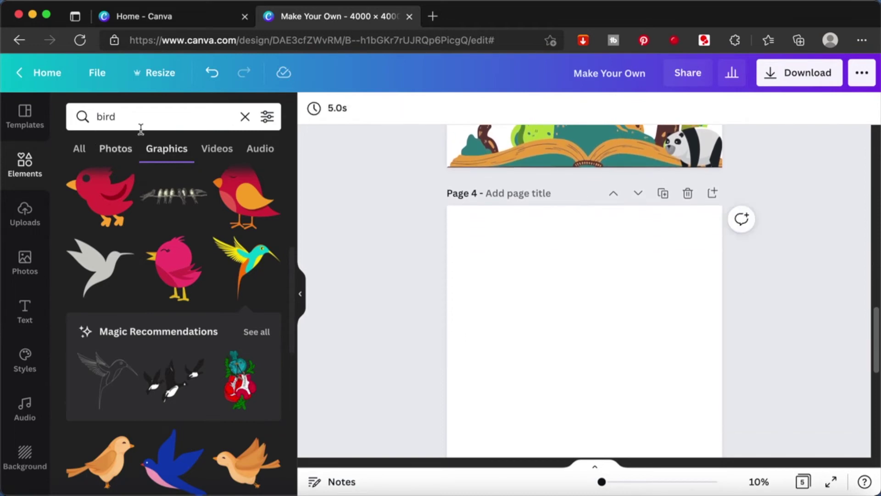
- Search Elements for 'background' and add the teal-and-green watercolor image to page 4
left_click(245, 116)
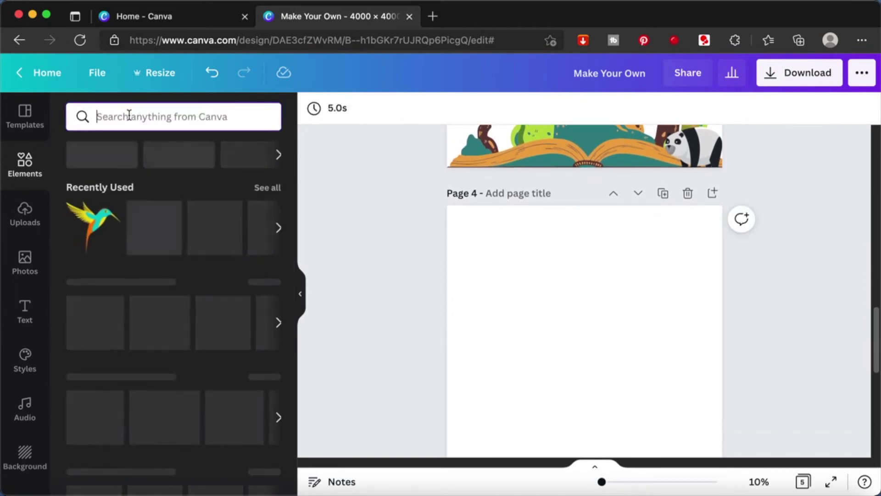
type("back")
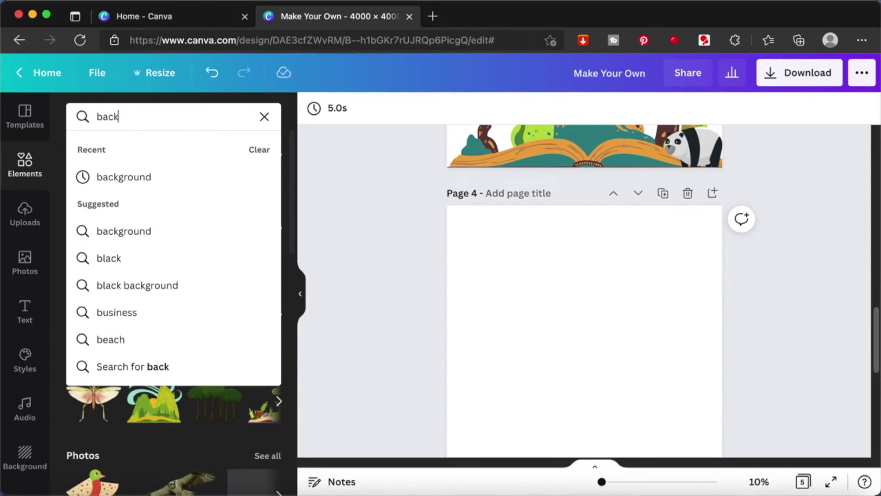
type("grou")
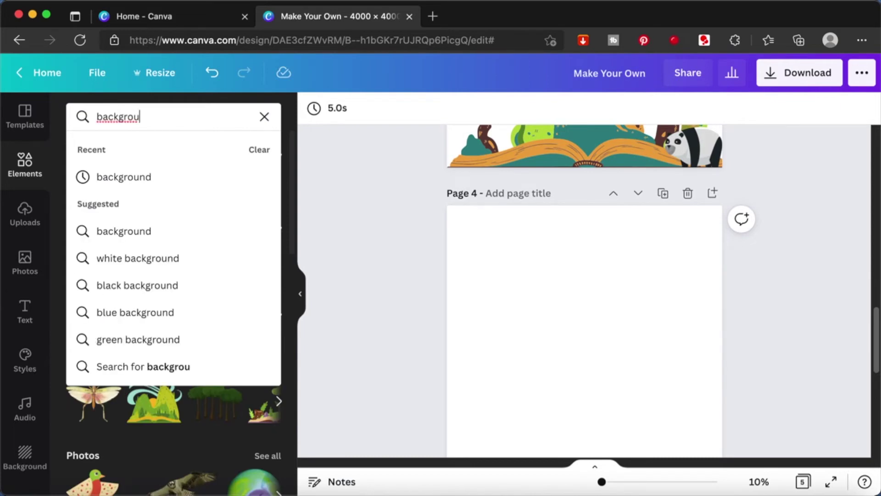
type("nd")
key("Return")
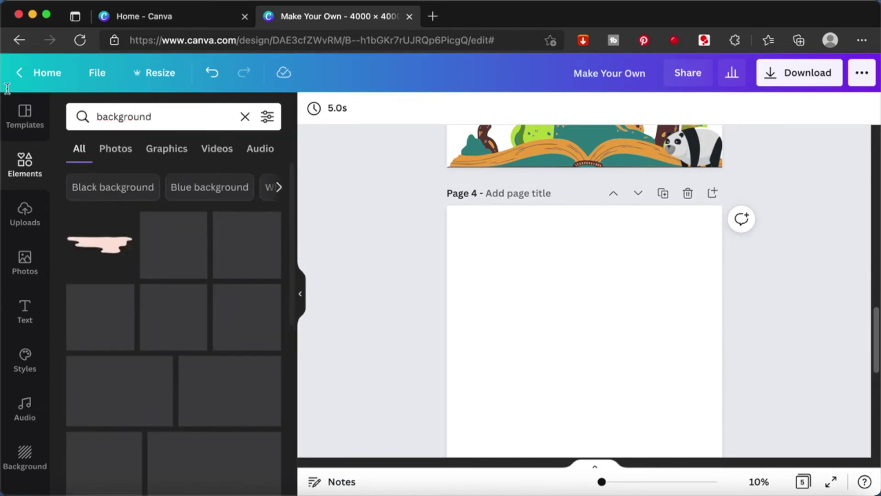
scroll(225, 371, "down", 2)
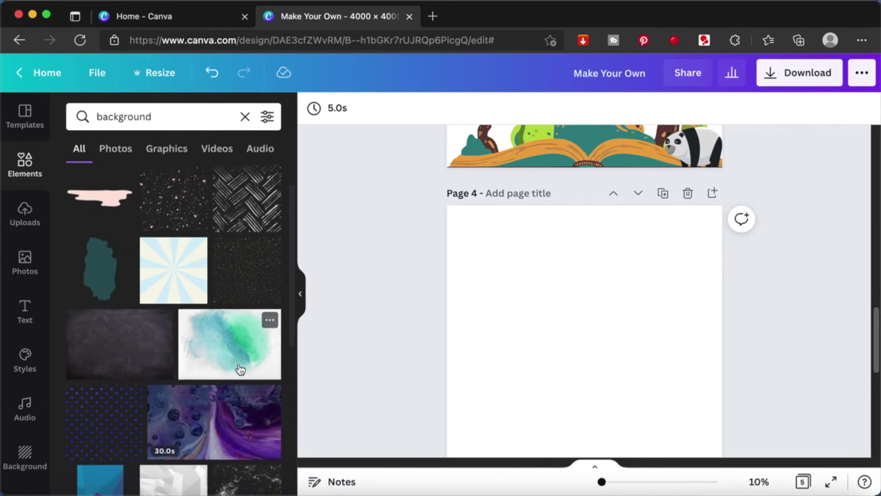
left_click(240, 352)
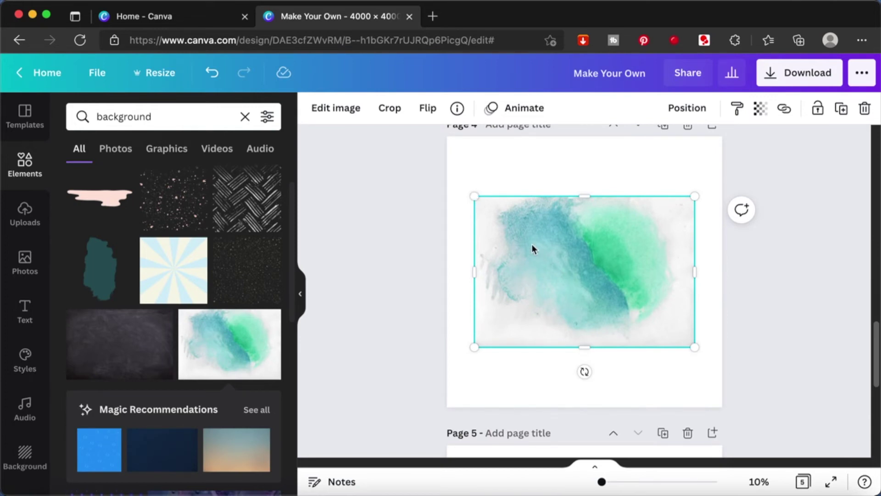
- Open the watercolour's image effects and scroll down to the Liquify section
left_click(336, 111)
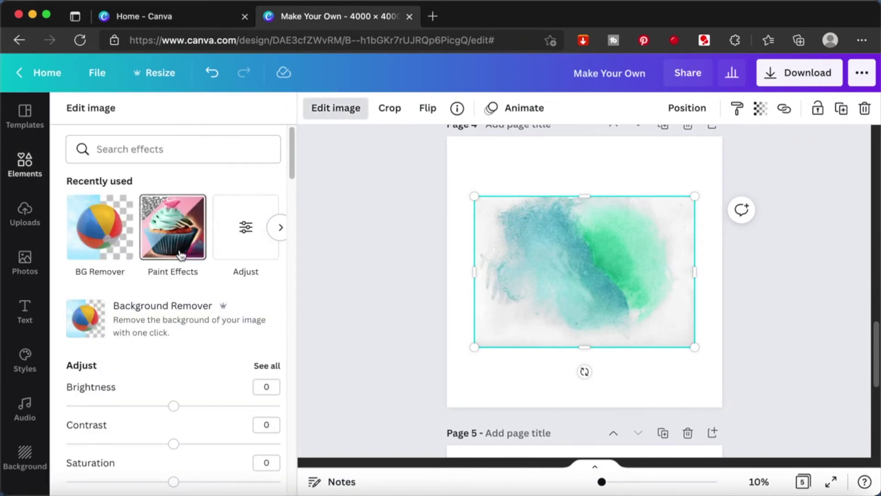
scroll(138, 242, "down", 1)
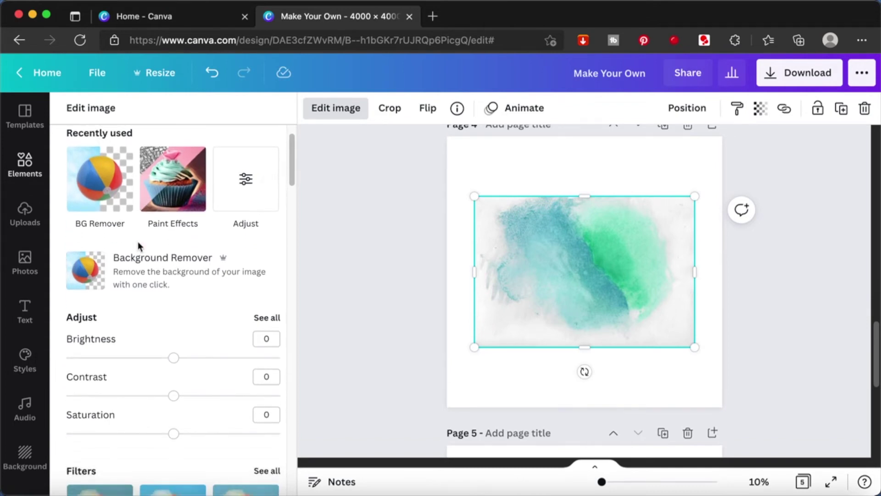
scroll(138, 243, "down", 1)
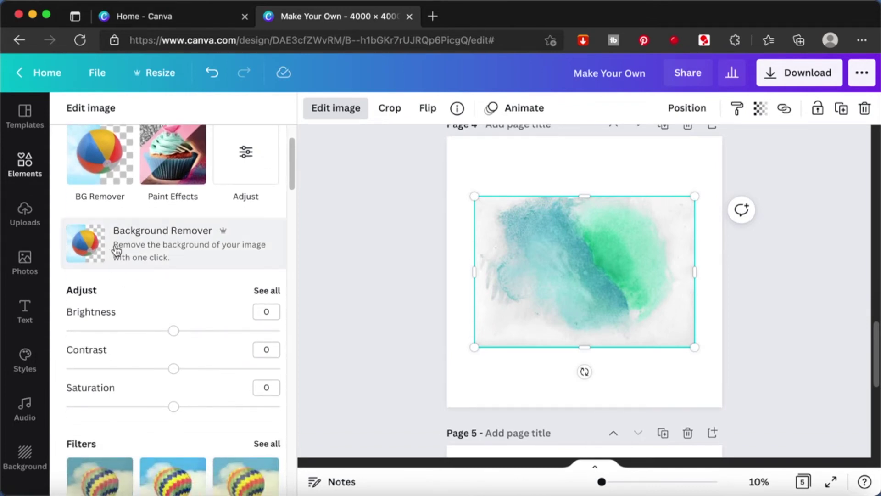
scroll(116, 250, "down", 5)
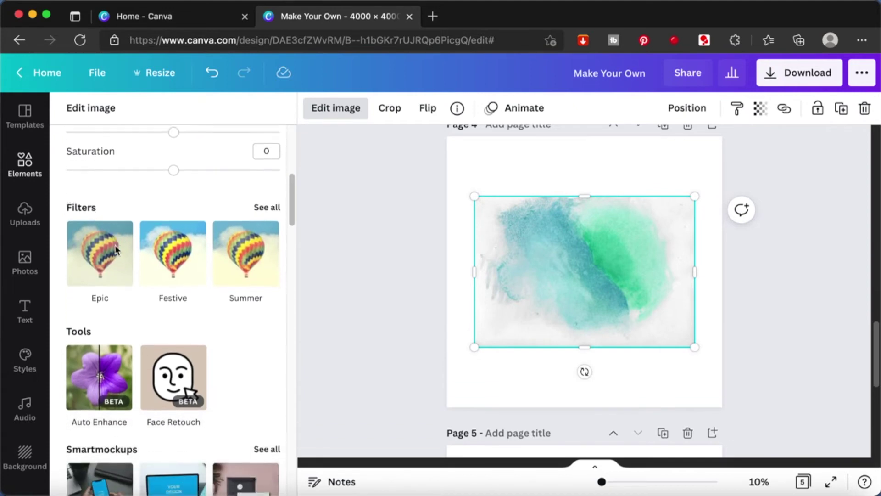
scroll(122, 240, "down", 1)
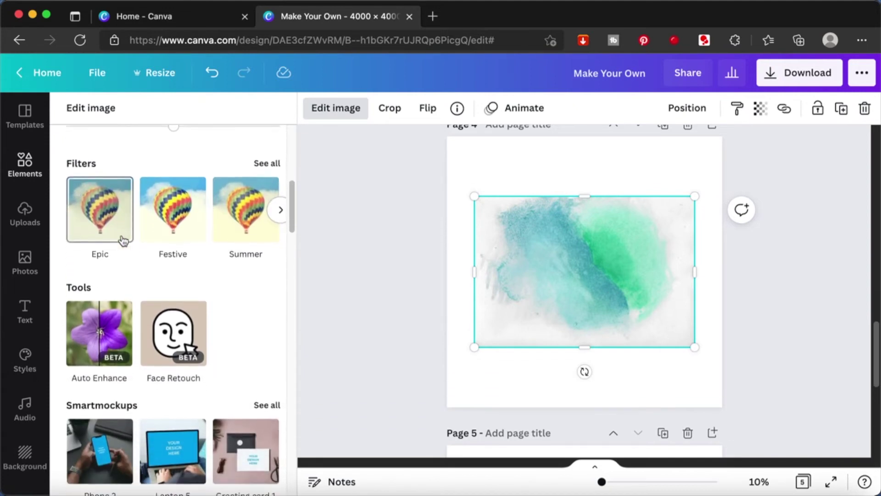
scroll(123, 240, "down", 8)
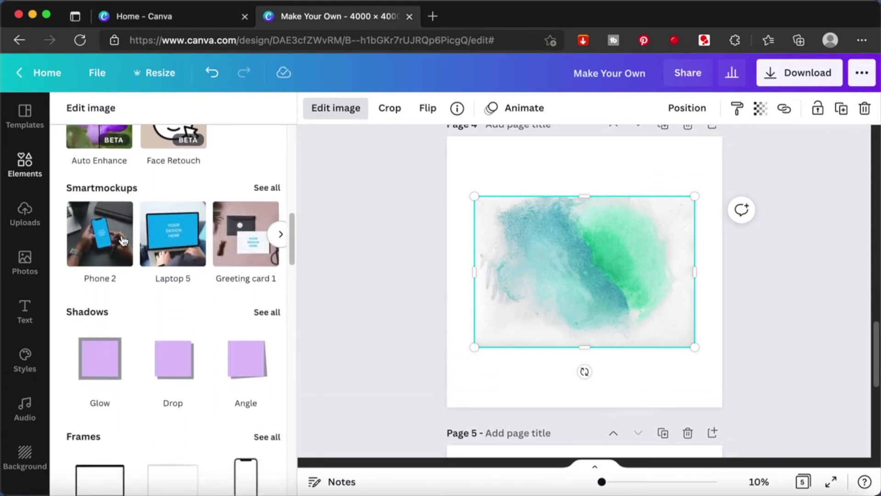
scroll(123, 240, "down", 8)
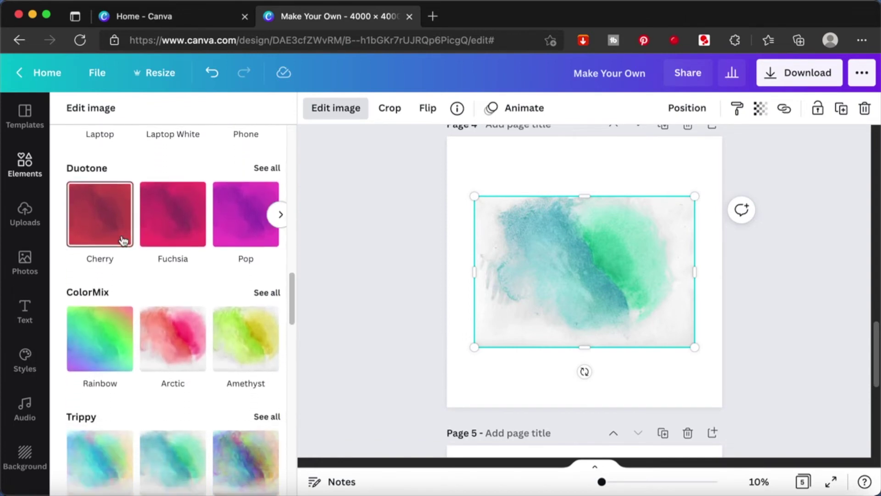
scroll(123, 240, "down", 9)
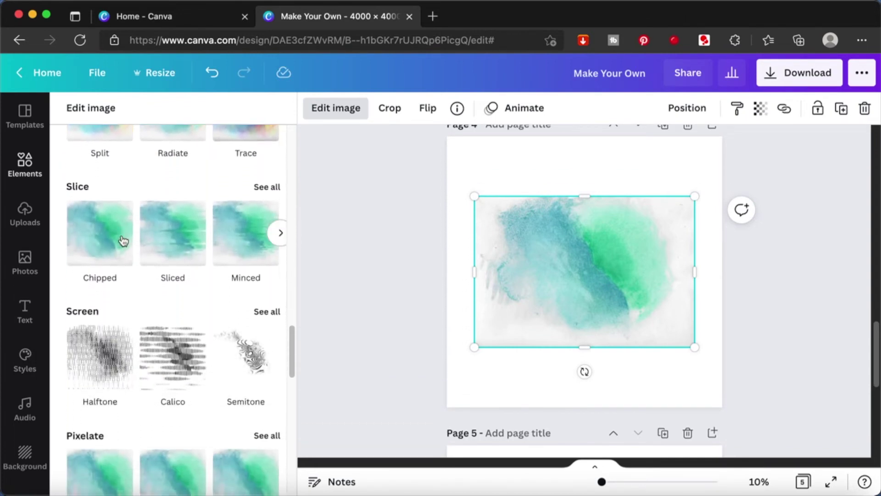
scroll(123, 240, "down", 5)
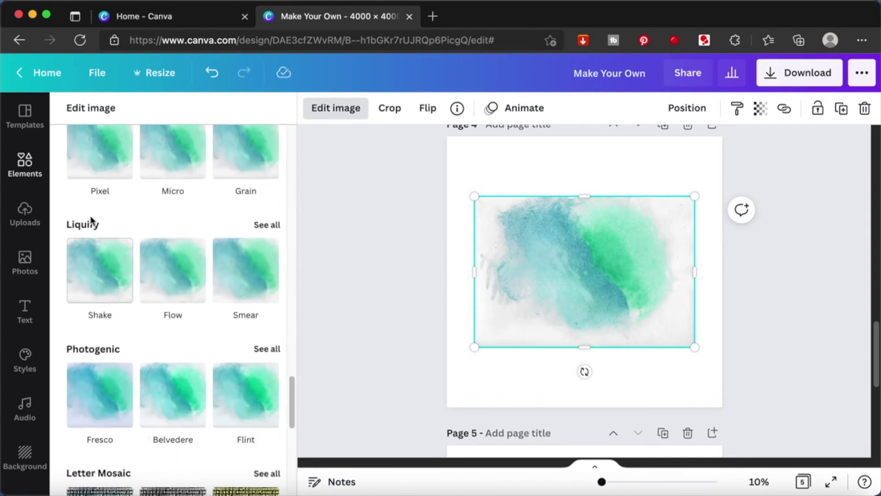
- Apply the Wobble liquify effect to the watercolour at amount 0.05 and size 10
left_click(267, 224)
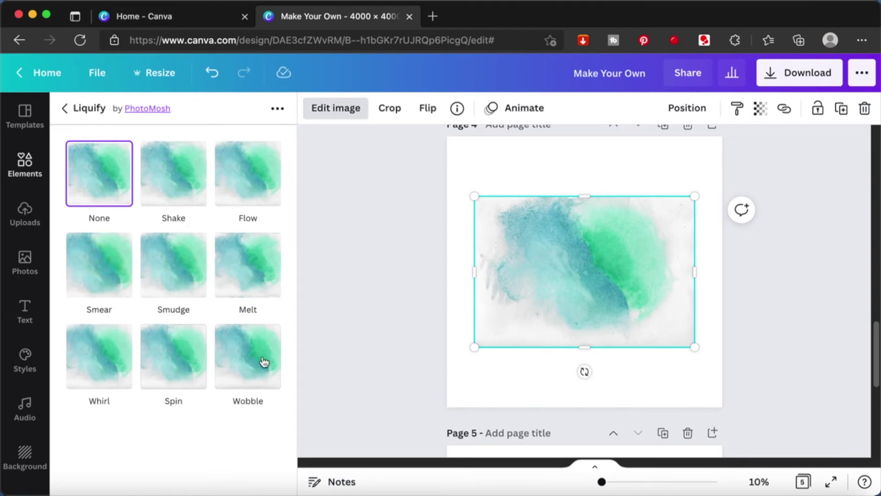
left_click(245, 351)
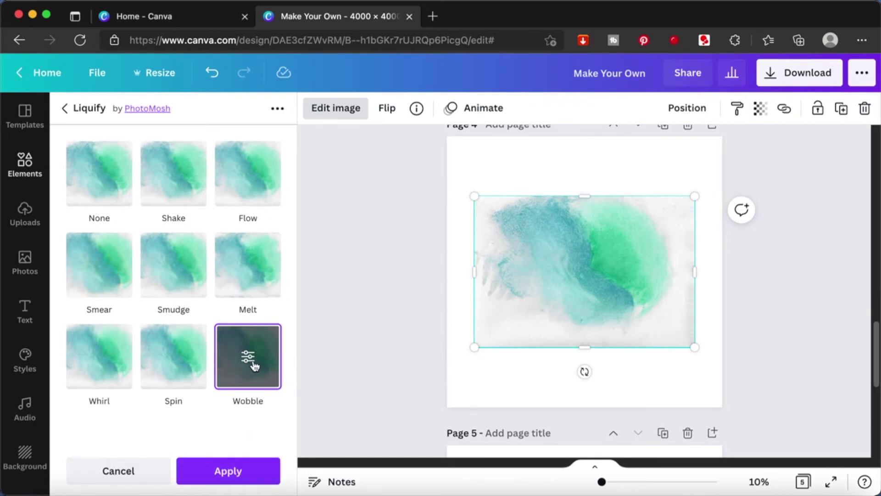
left_click(248, 357)
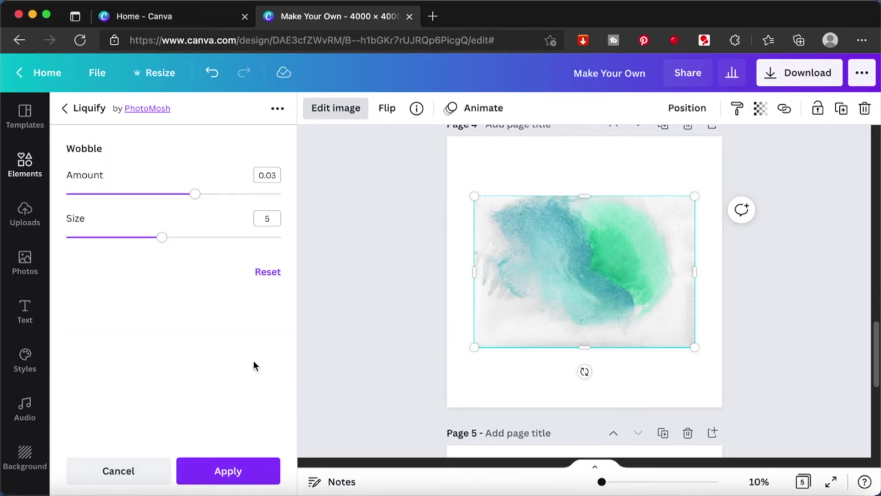
left_click_drag(195, 198, 282, 209)
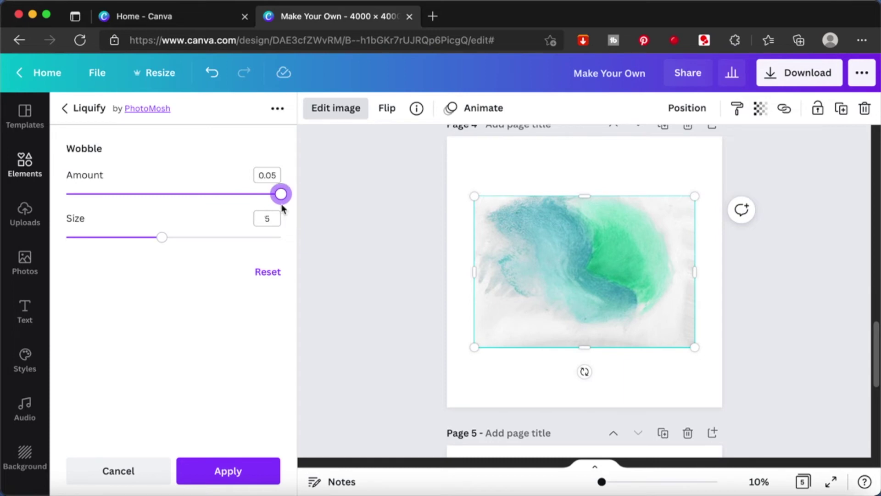
left_click_drag(156, 237, 307, 250)
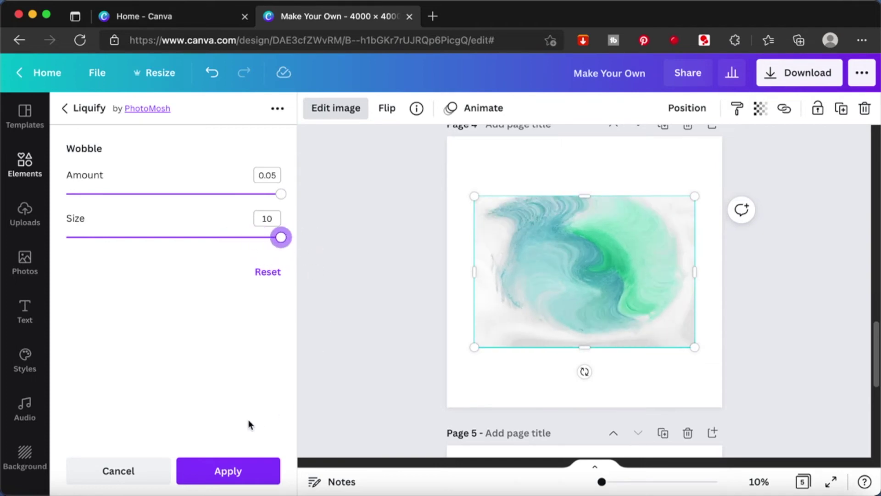
left_click(246, 475)
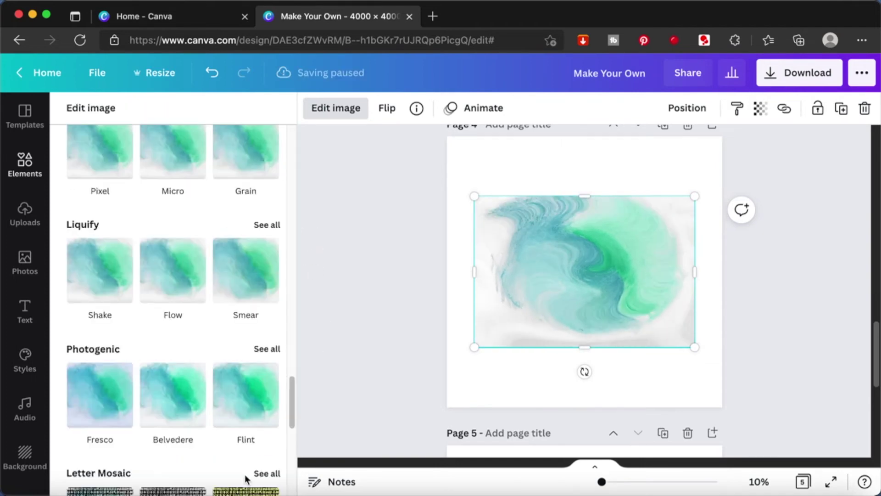
- Bring up the full list of Liquify effects again
scroll(191, 388, "down", 4)
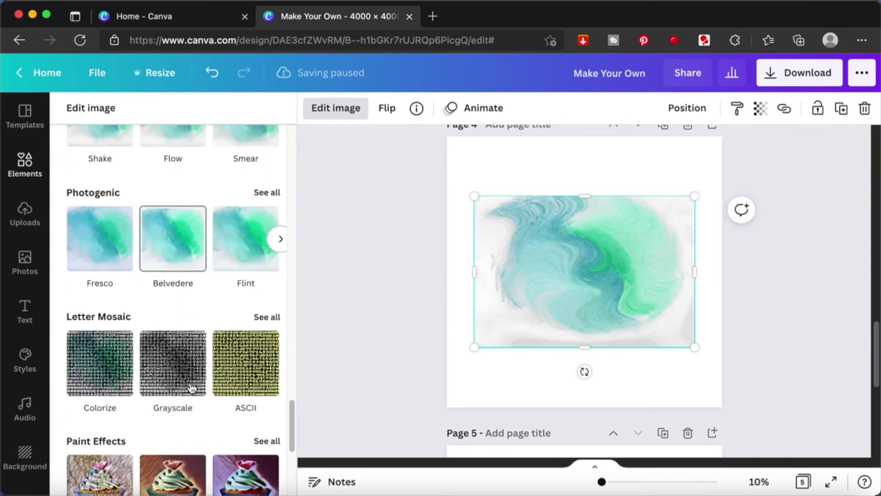
scroll(191, 382, "down", 1)
scroll(191, 382, "up", 6)
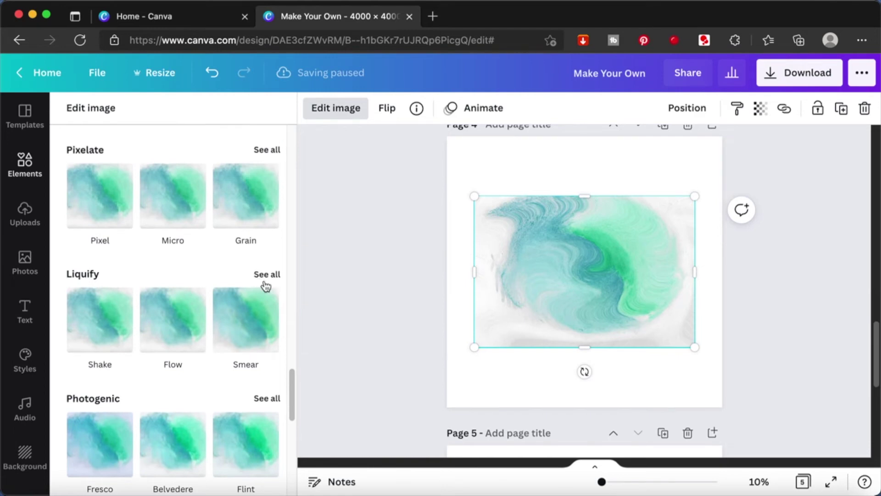
left_click(269, 277)
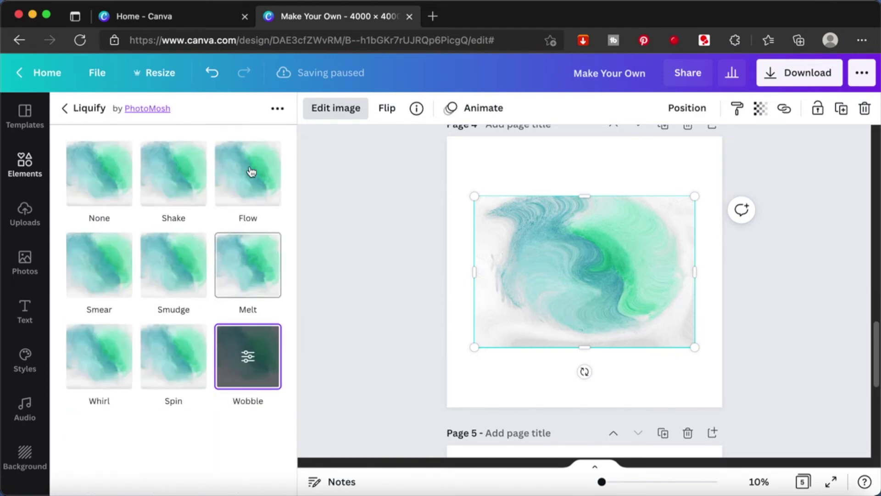
- Try the Flow liquify effect with stronger Barrel Blur, then discard it and preview Belvedere
left_click(254, 180)
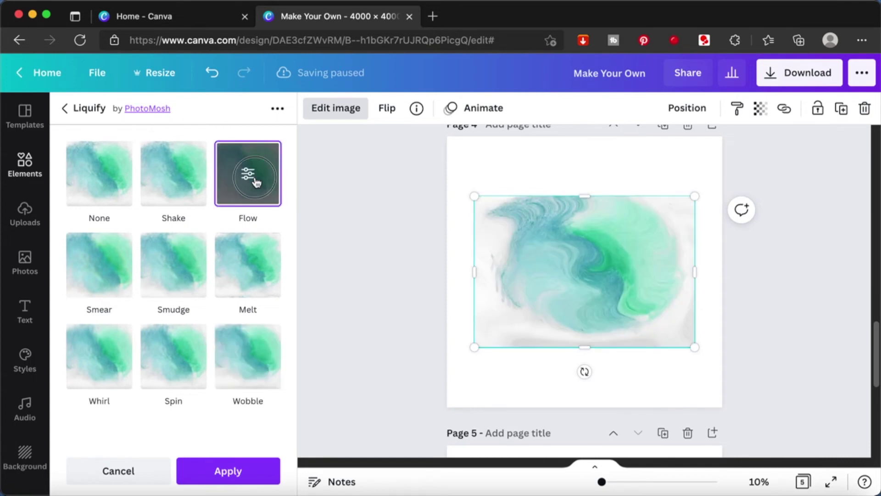
left_click(252, 177)
left_click_drag(71, 198, 242, 223)
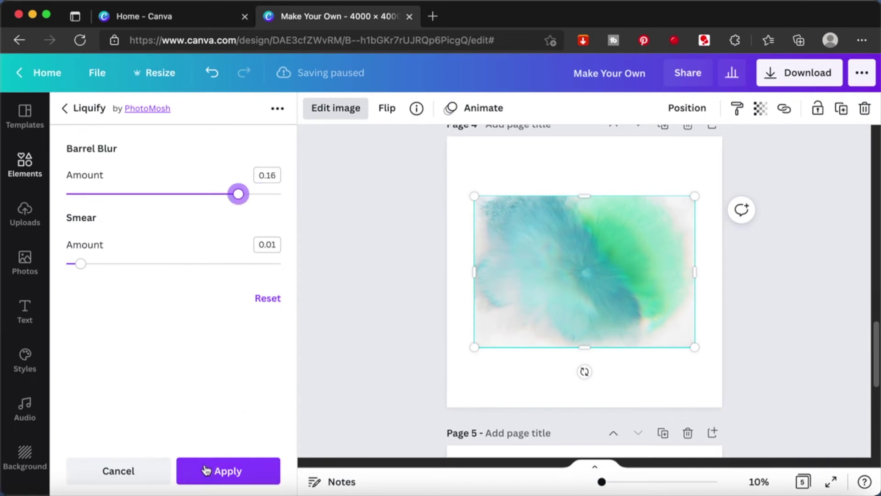
left_click(220, 477)
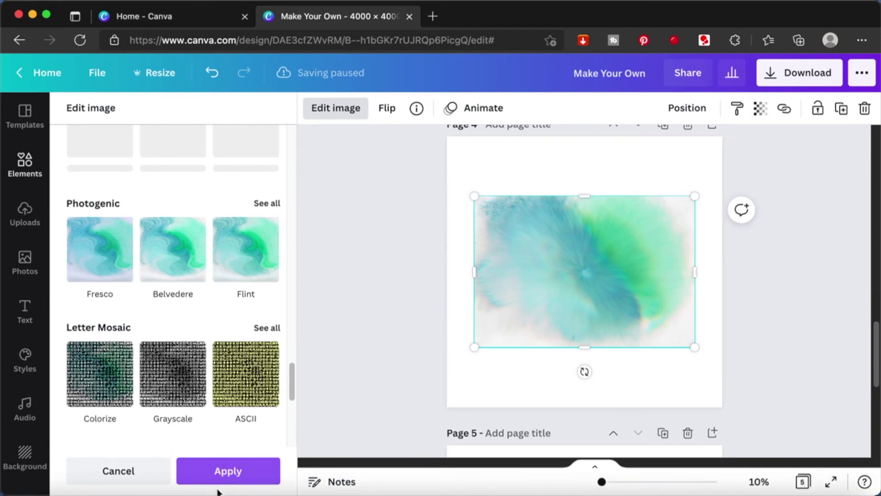
left_click(221, 477)
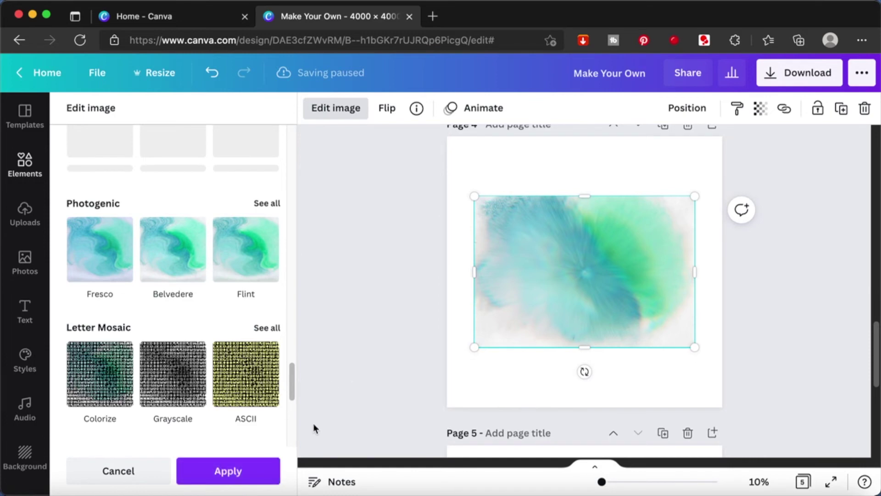
left_click(235, 473)
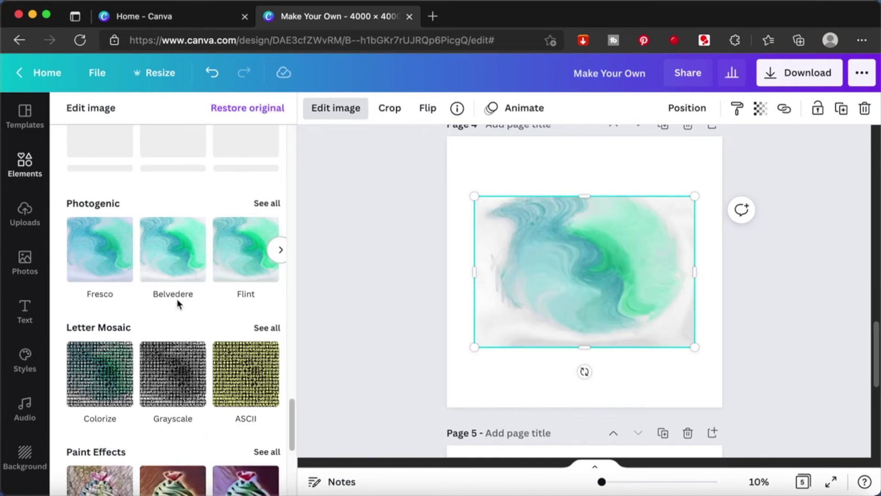
left_click(186, 275)
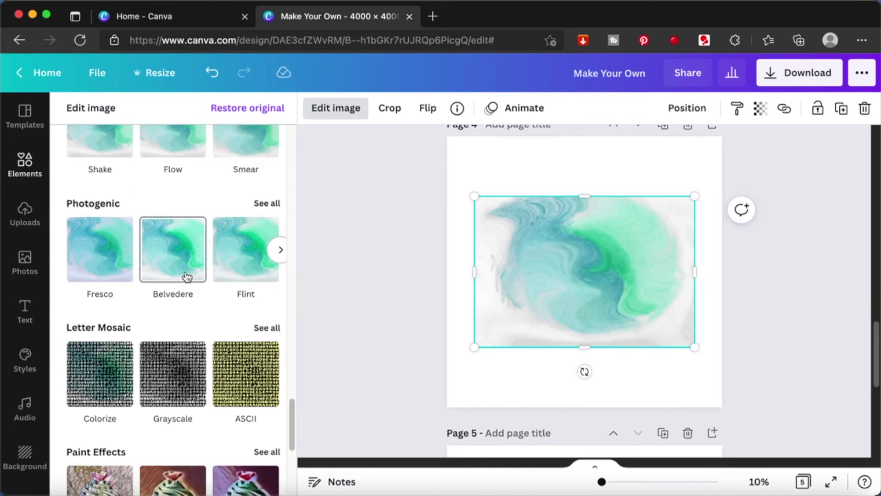
- Preview the Cherry duotone on the watercolour with its intensity lowered to 0.65
scroll(186, 275, "down", 4)
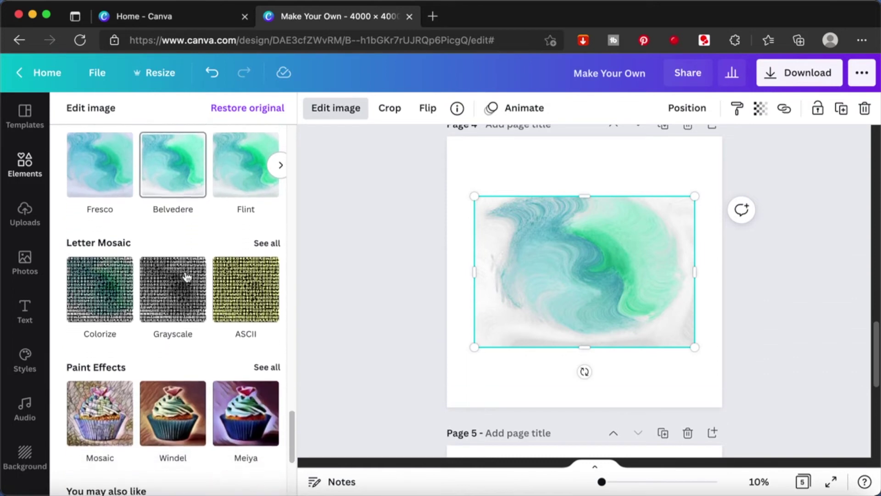
scroll(185, 275, "up", 3)
scroll(185, 271, "up", 10)
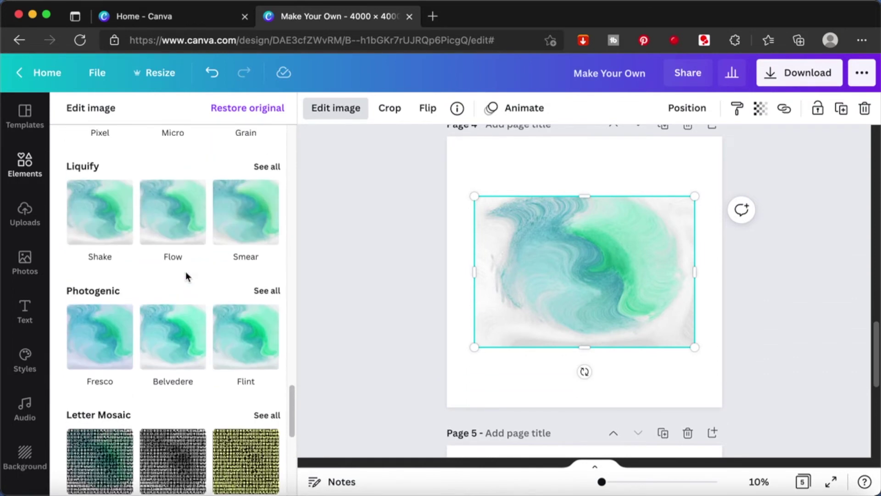
scroll(186, 271, "up", 9)
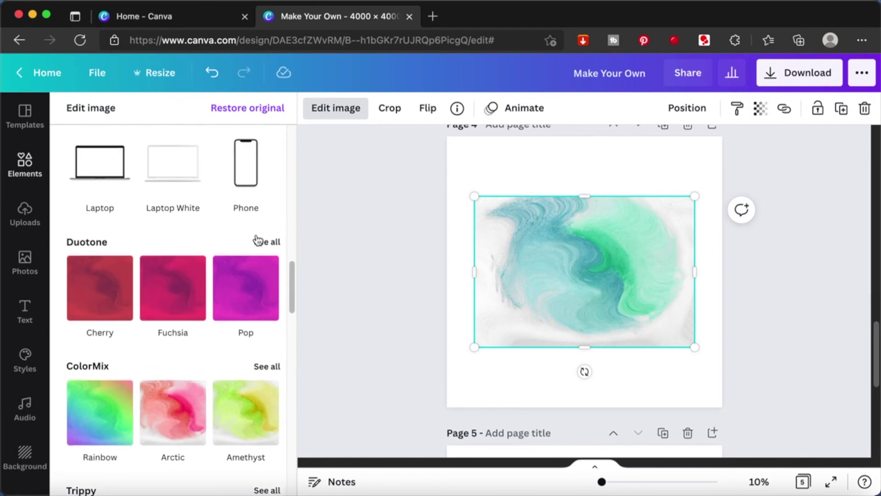
left_click(269, 242)
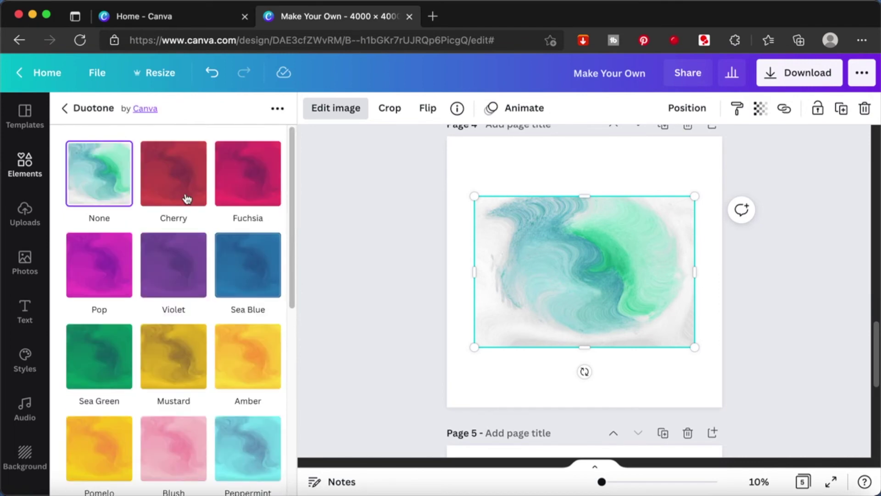
left_click(176, 181)
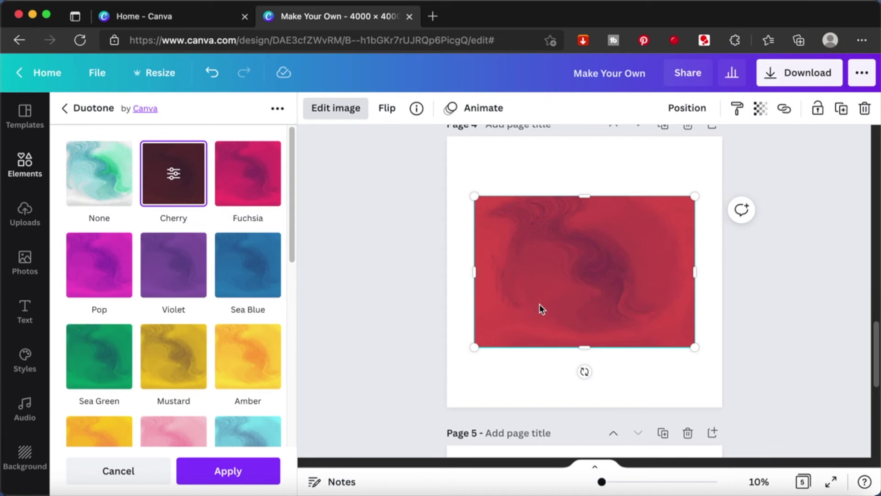
left_click(172, 195)
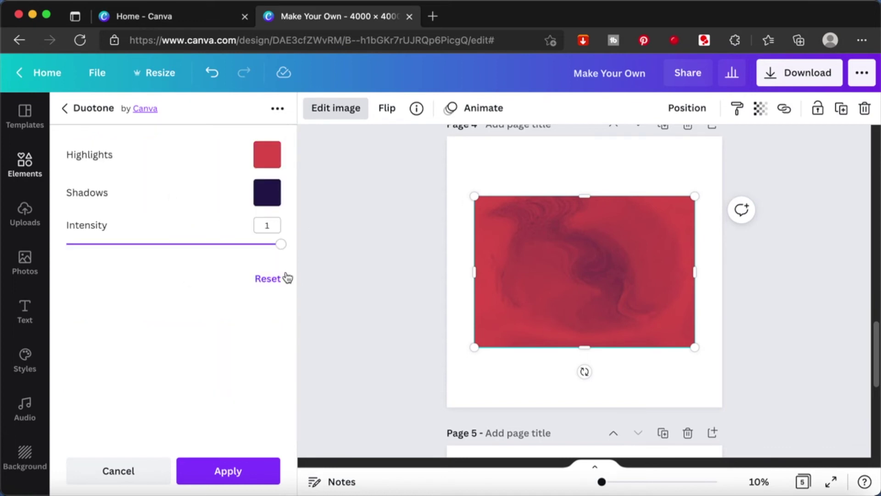
left_click_drag(280, 247, 206, 244)
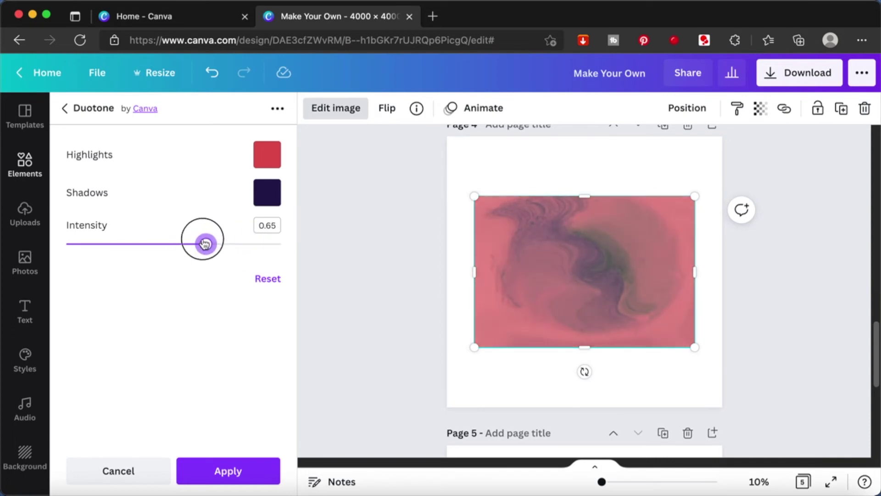
- Test orange, yellow, white and light orange highlights, cancel, then apply the plain Cherry duotone
left_click(279, 154)
left_click(373, 278)
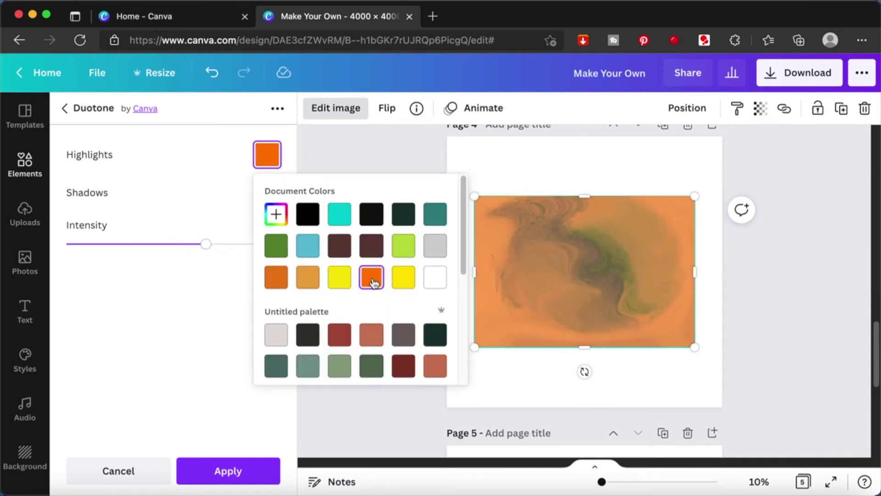
left_click(401, 279)
left_click(441, 278)
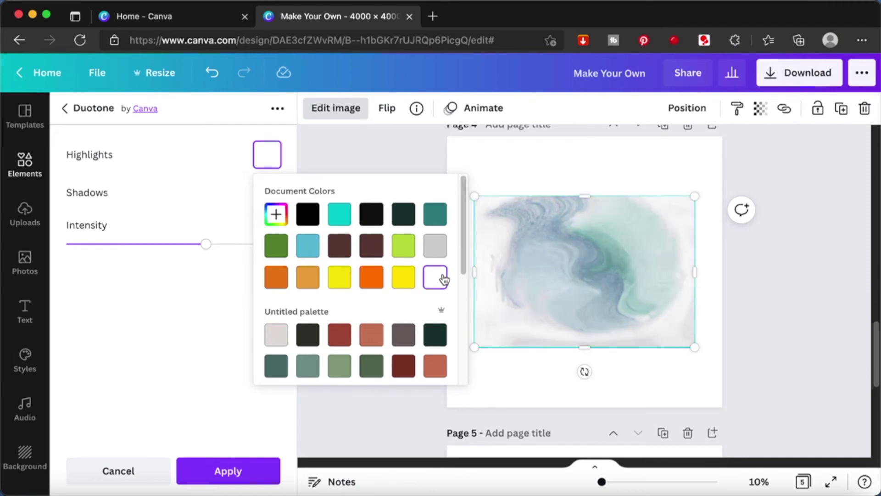
left_click(307, 276)
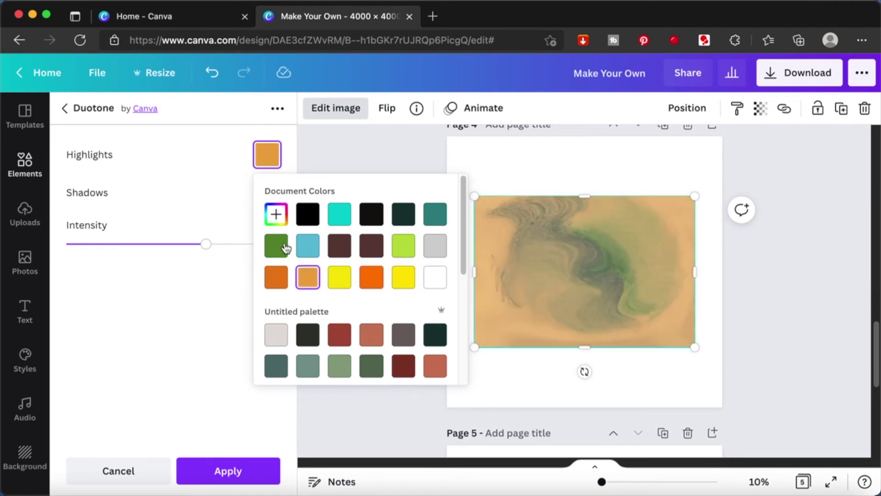
left_click(158, 338)
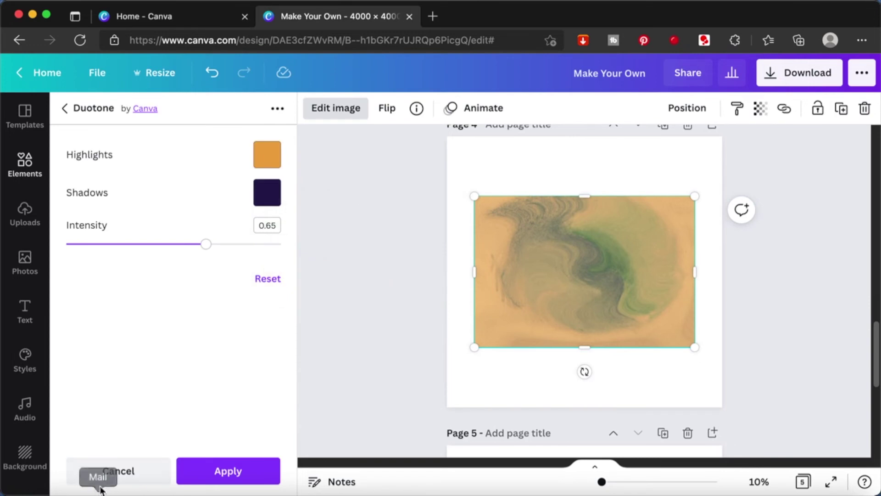
left_click(118, 472)
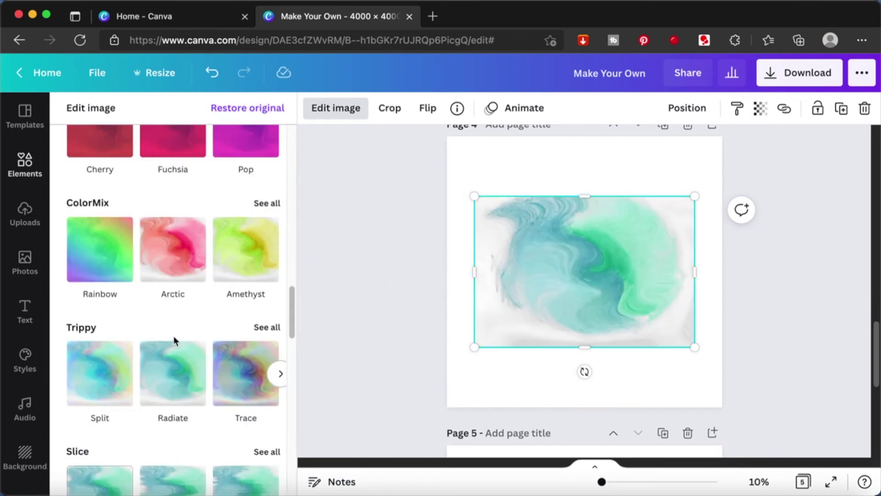
left_click(115, 156)
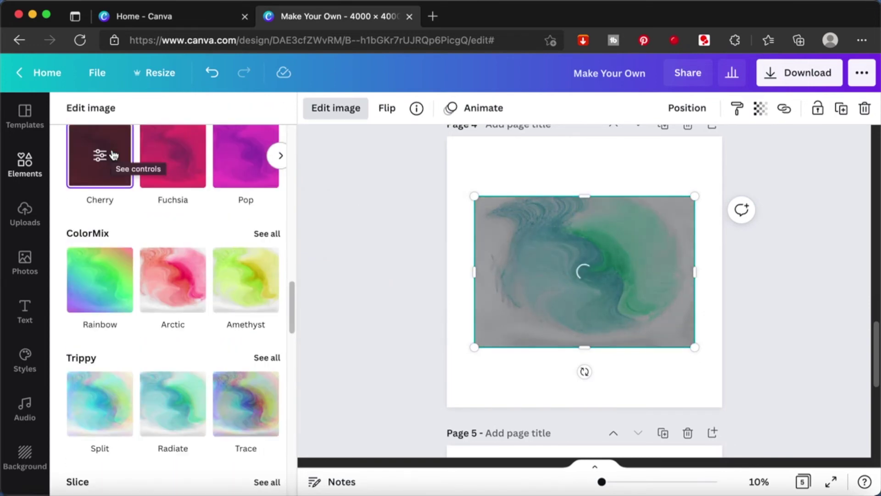
left_click(235, 476)
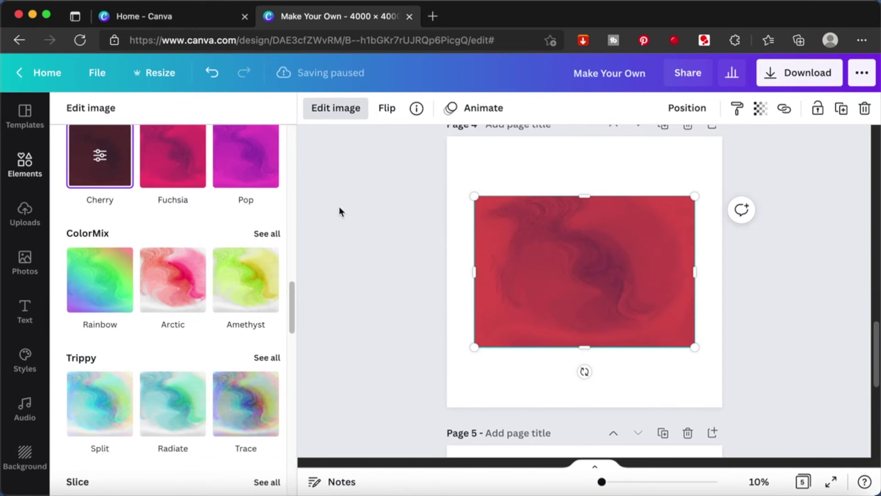
- Duplicate page 4 with its Cherry duotone watercolour
scroll(142, 214, "up", 10)
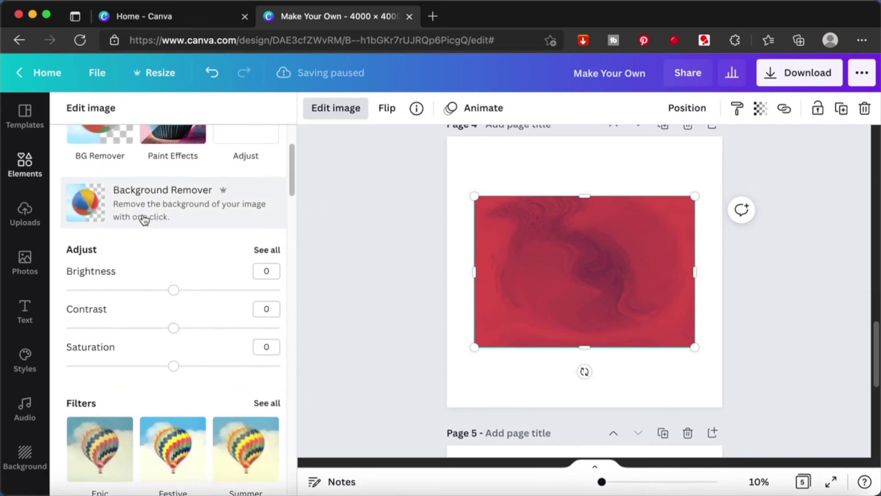
scroll(163, 215, "down", 2)
scroll(566, 253, "down", 2)
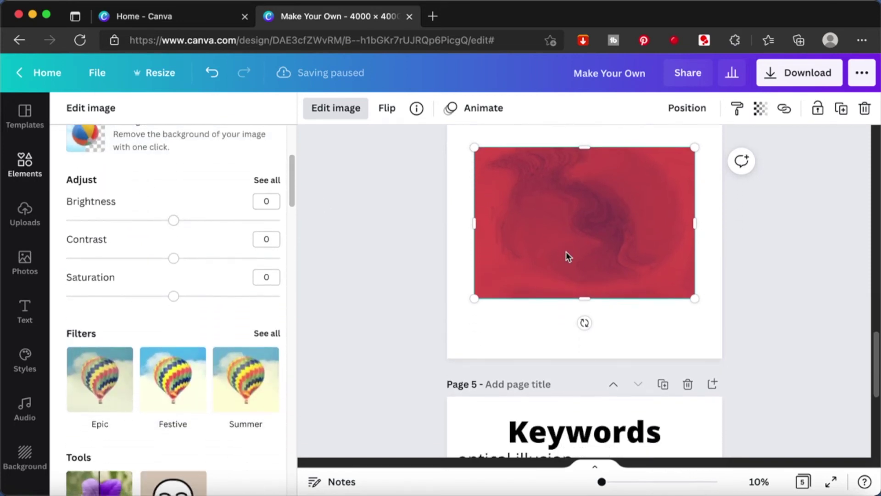
scroll(596, 198, "up", 3)
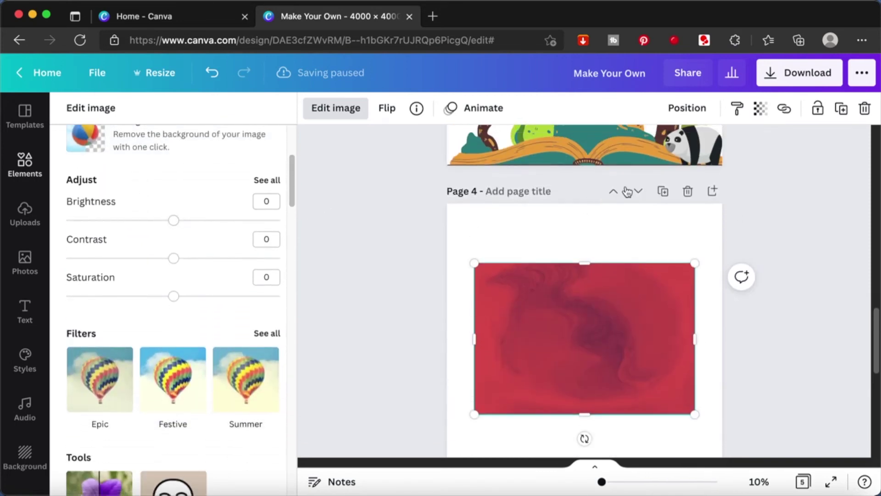
left_click(664, 191)
scroll(664, 195, "down", 6)
scroll(664, 197, "up", 3)
scroll(682, 295, "down", 7)
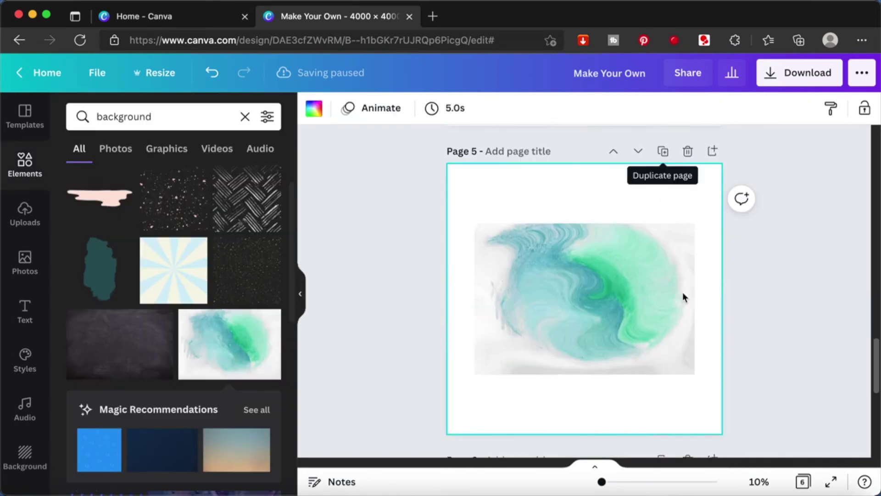
- Remove the extra image and reorder pages so page 5 holds the red watercolour copy
left_click(638, 224)
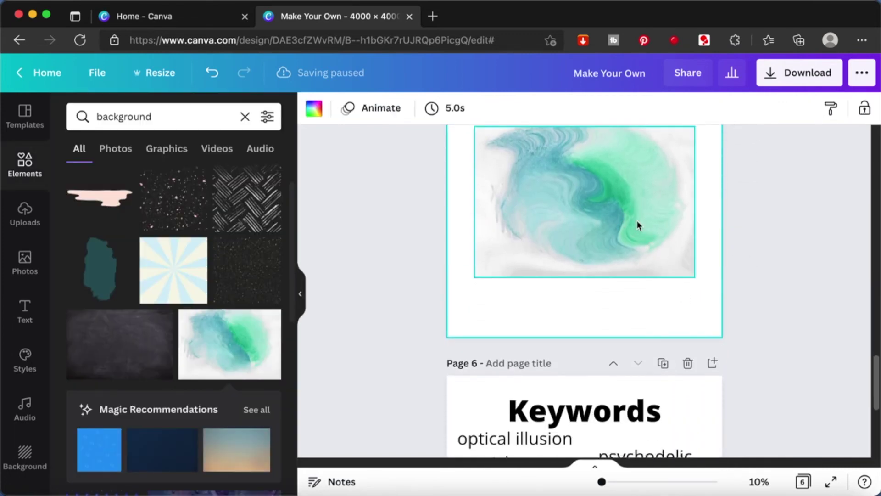
scroll(638, 224, "up", 3)
key("Delete")
scroll(604, 134, "up", 3)
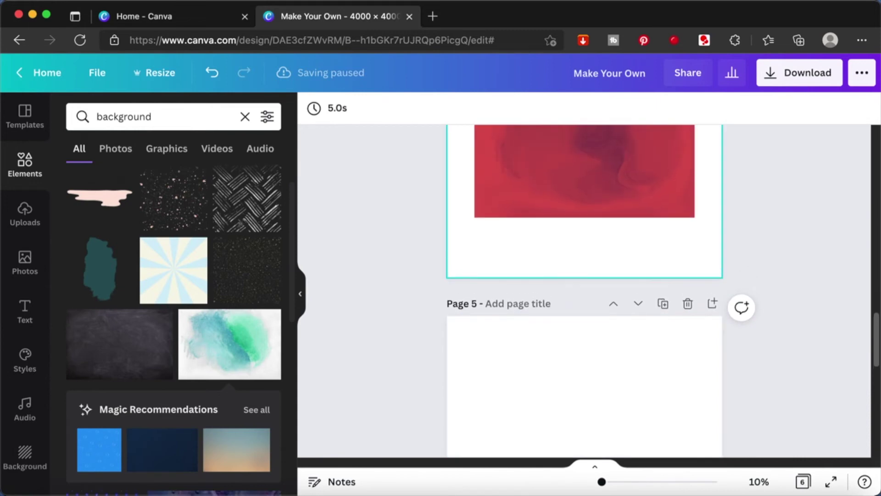
left_click(604, 134)
scroll(604, 134, "down", 3)
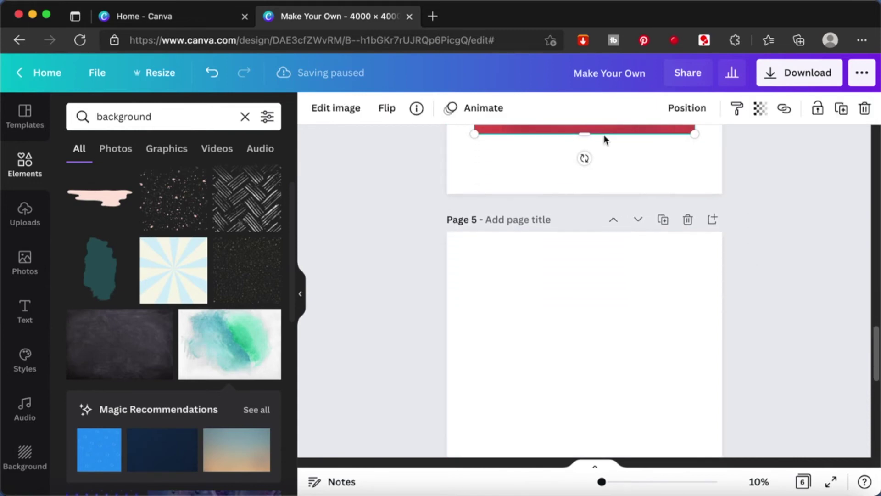
left_click(605, 138)
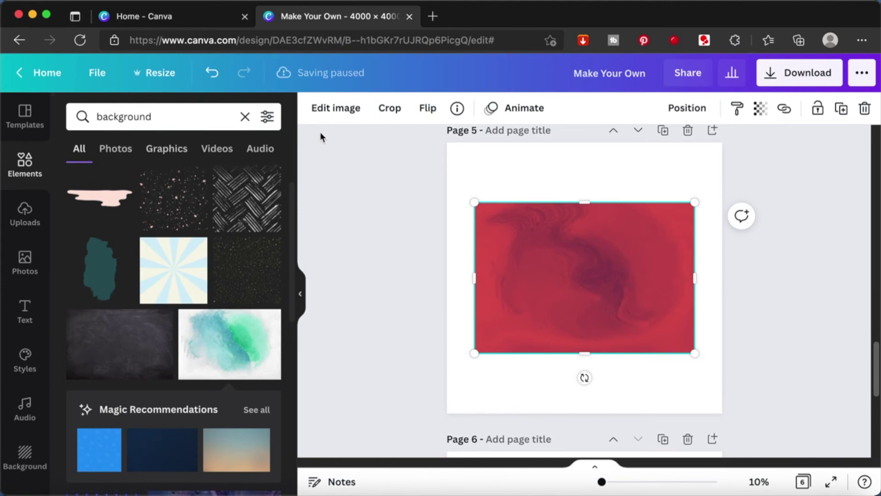
left_click(337, 113)
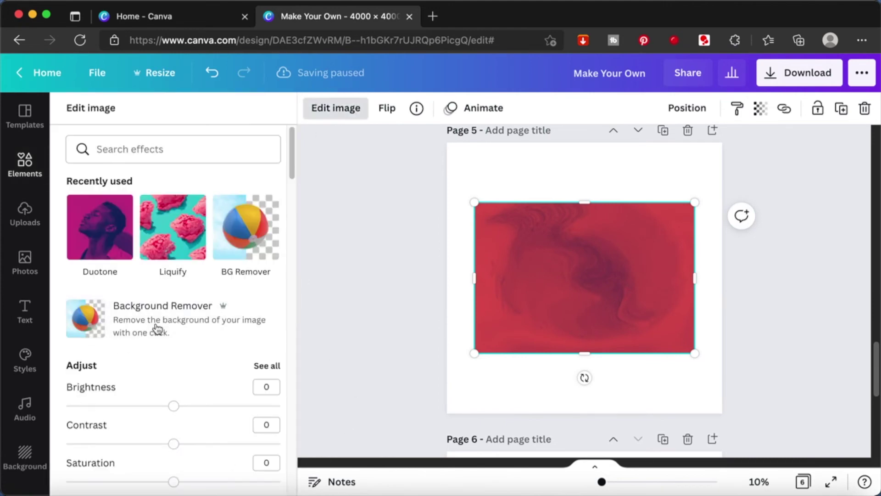
- Preview Mosaic from the Paint Effects, then apply Windel to the page 5 watercolour
scroll(158, 329, "down", 1)
scroll(158, 329, "down", 10)
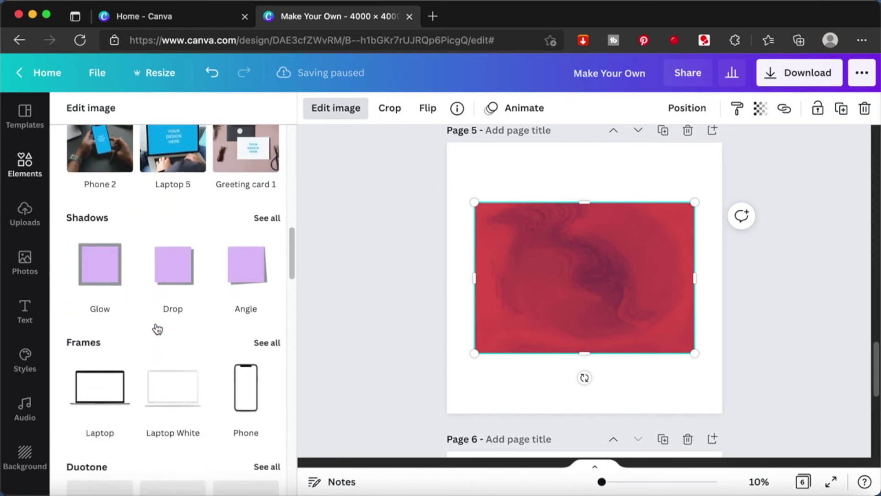
scroll(157, 330, "down", 10)
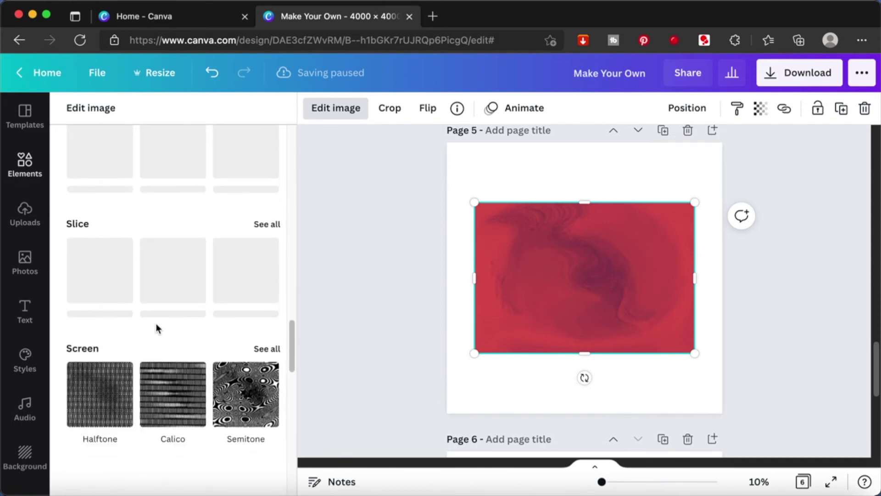
scroll(156, 323, "down", 10)
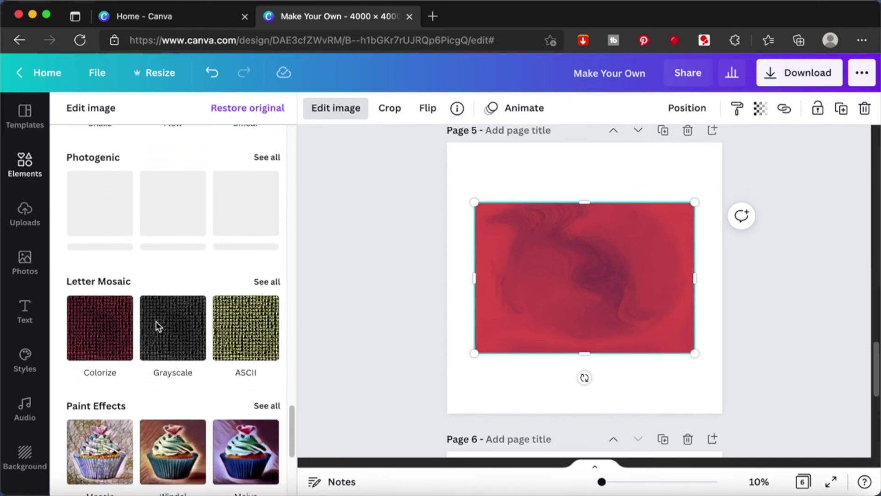
scroll(156, 325, "down", 1)
left_click(268, 225)
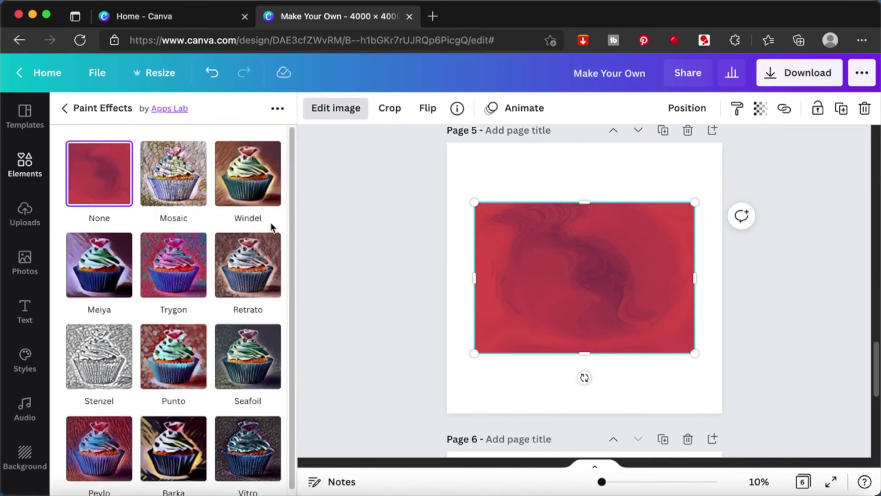
scroll(218, 351, "down", 1)
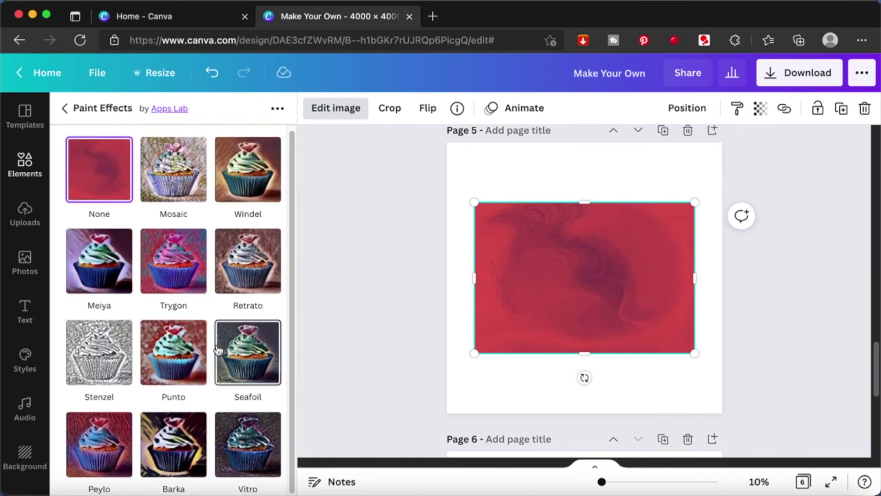
scroll(218, 351, "up", 1)
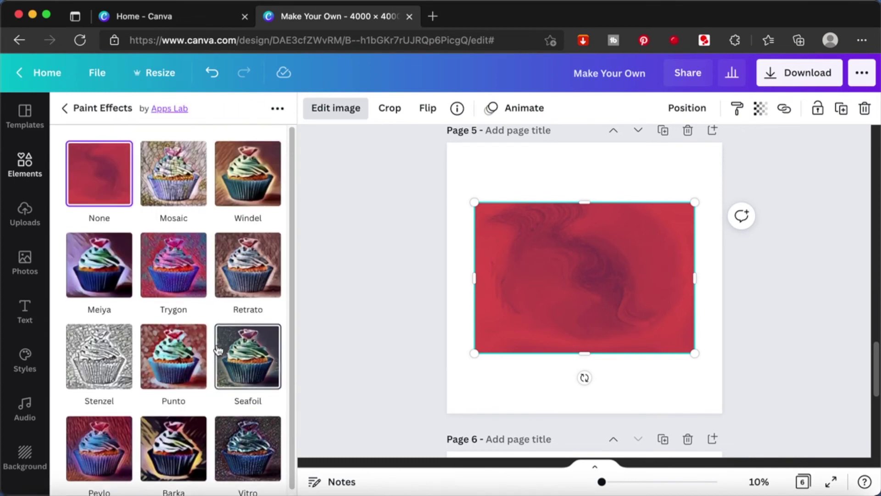
left_click(190, 183)
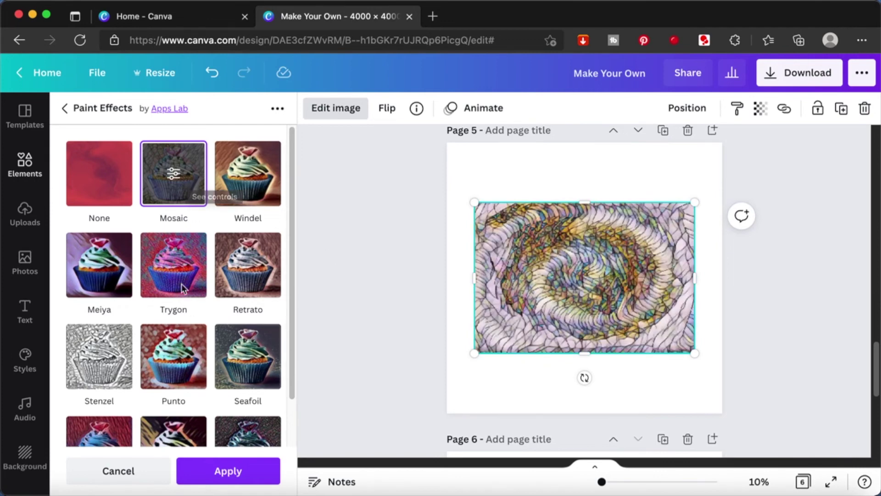
left_click(243, 182)
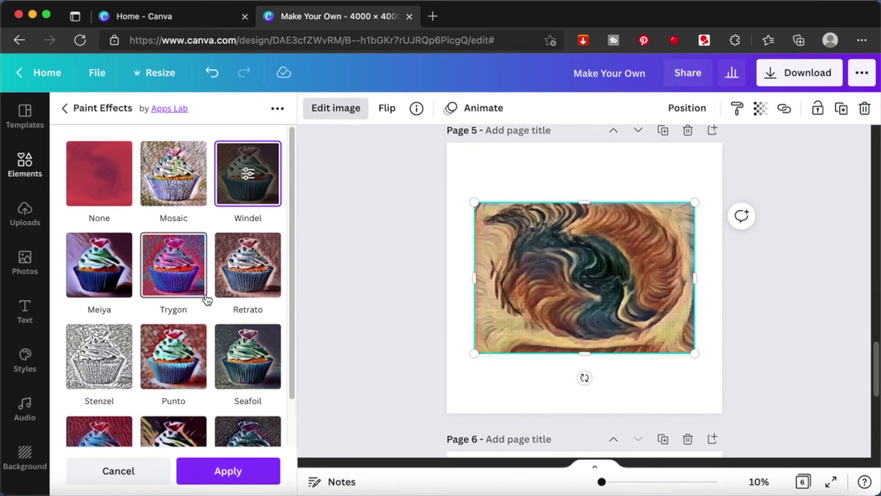
left_click(232, 478)
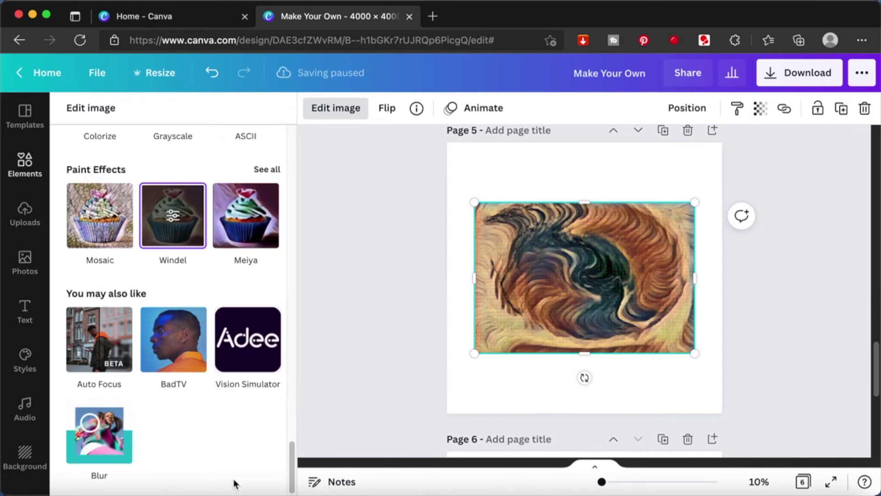
- Return to the Elements library, deselect the page 5 image and scroll to page 6's Keywords list
left_click(23, 170)
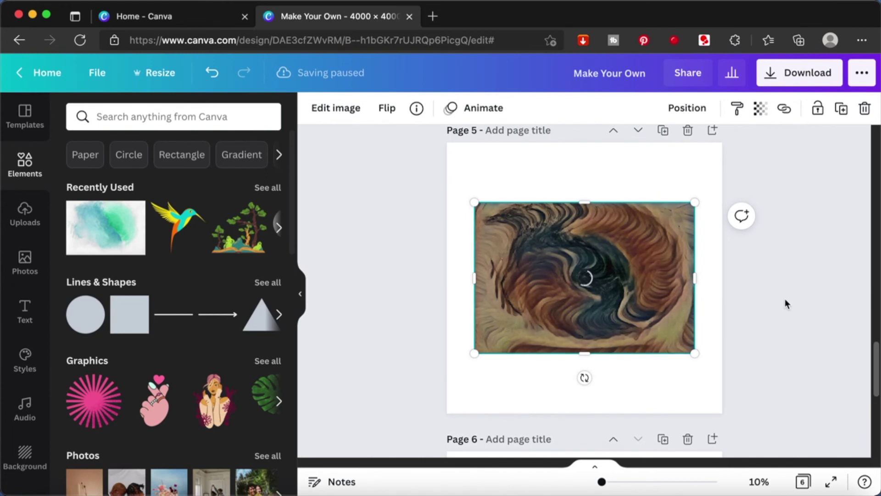
left_click(766, 287)
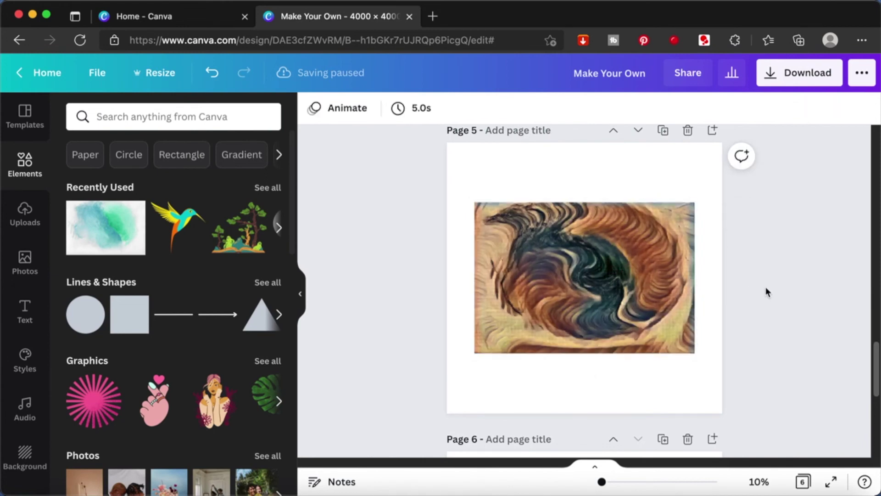
scroll(765, 288, "up", 2)
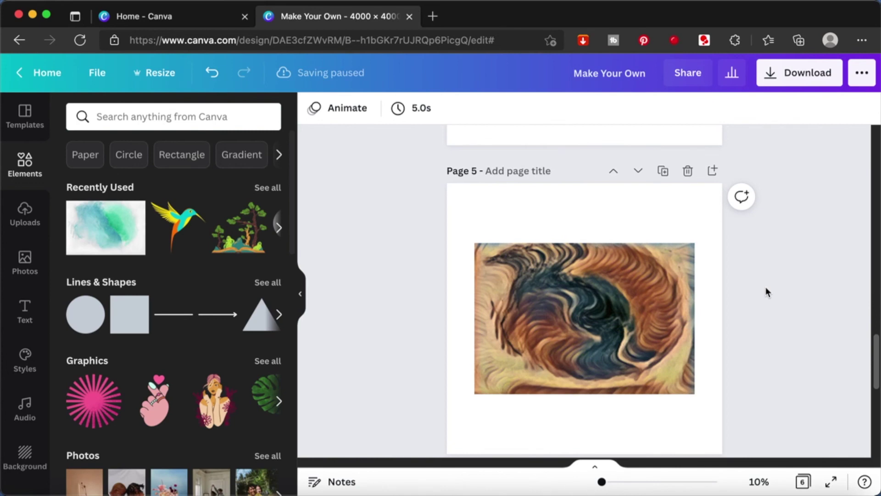
scroll(766, 291, "down", 5)
scroll(766, 291, "down", 6)
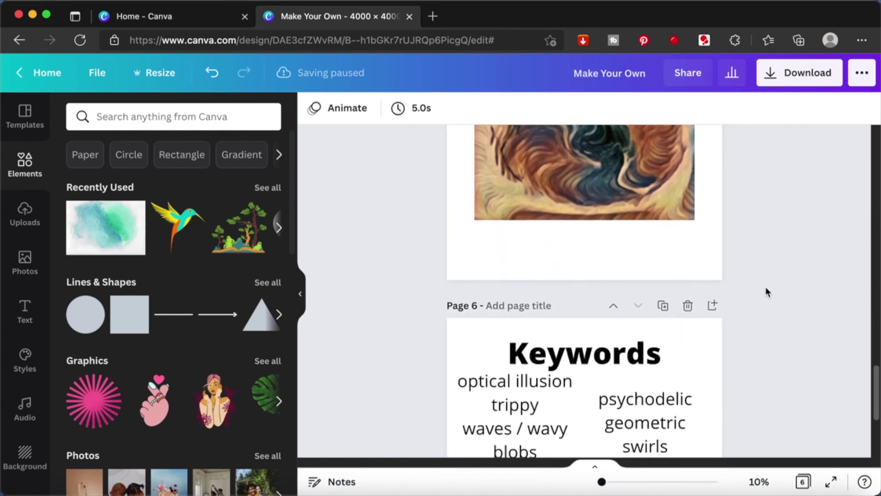
scroll(765, 289, "down", 2)
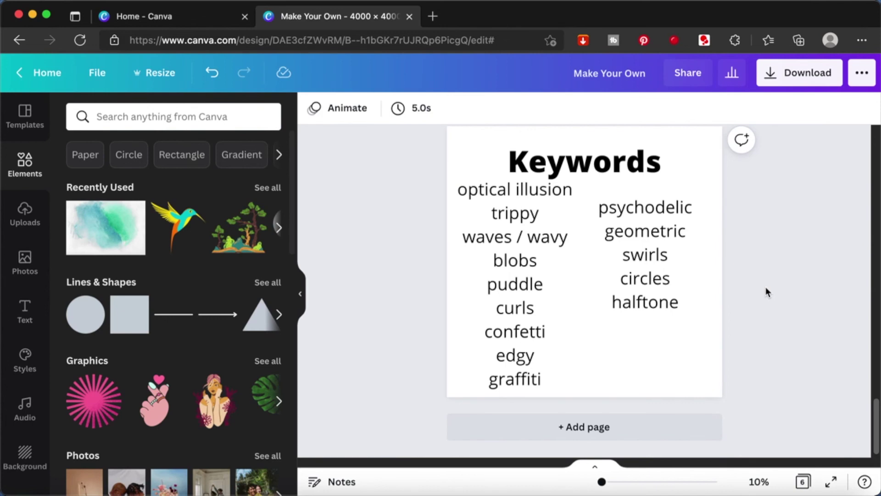
left_click(179, 112)
- Search elements for 'optical illusion' and browse the spiral, wave and checkered results
type("optical")
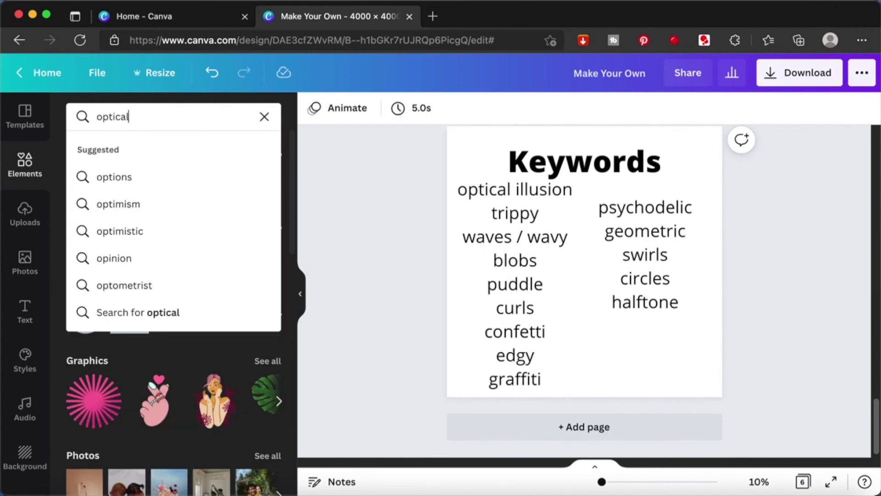
type(" illusio")
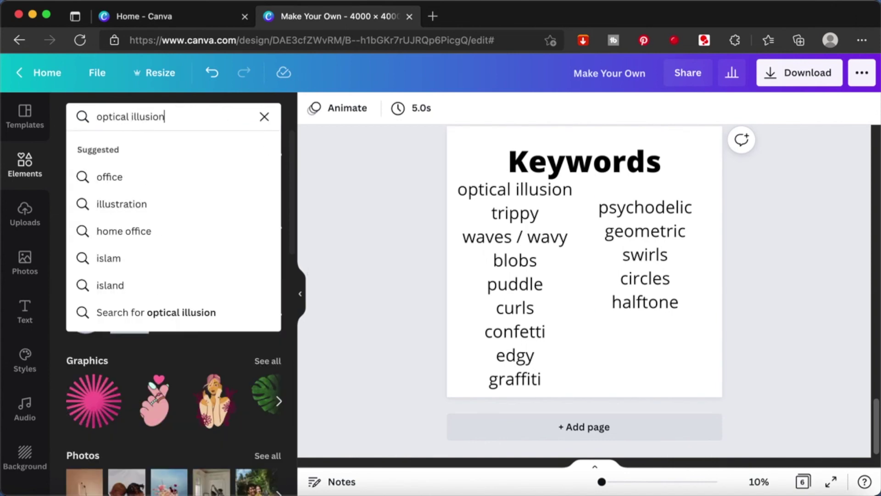
type("n")
key("Return")
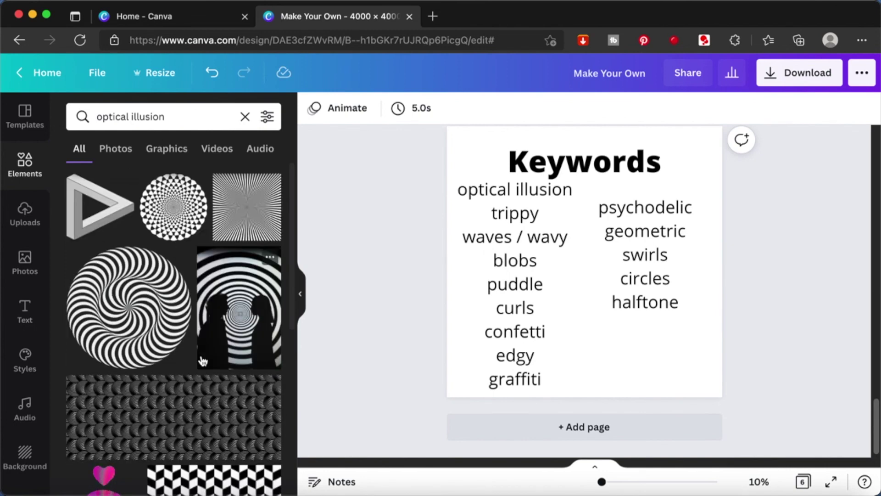
scroll(202, 360, "down", 6)
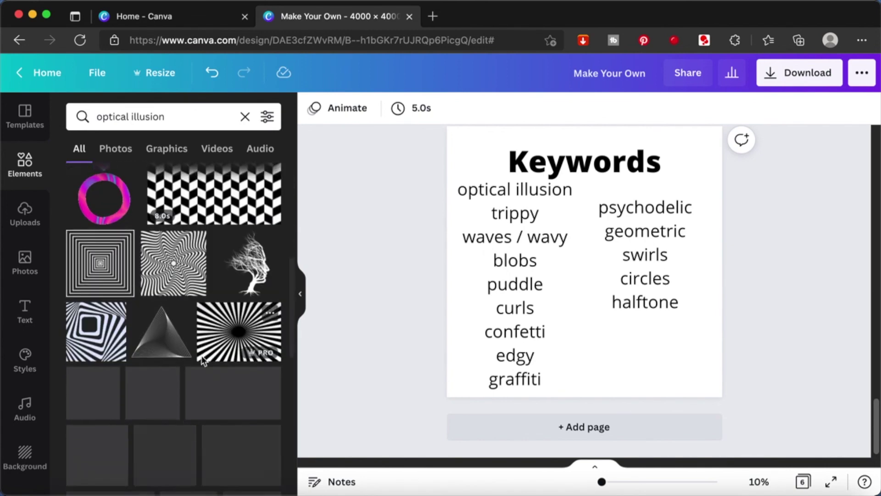
scroll(202, 360, "down", 2)
scroll(202, 356, "down", 3)
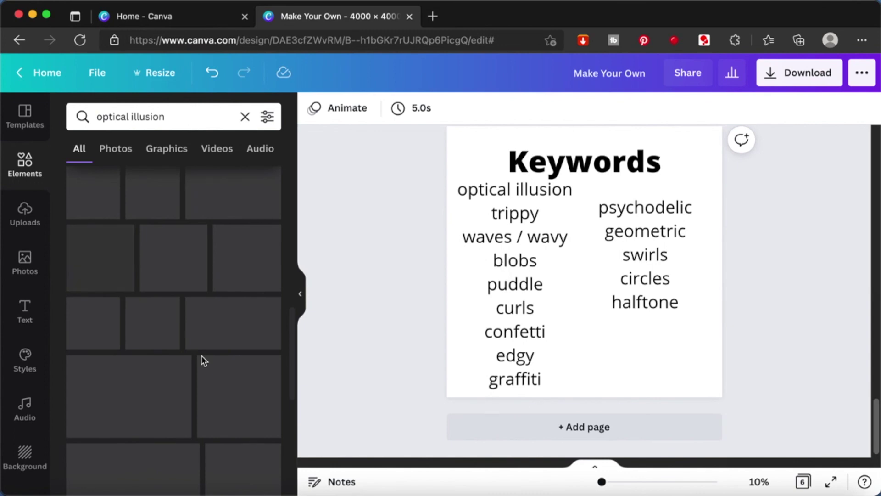
scroll(203, 361, "down", 2)
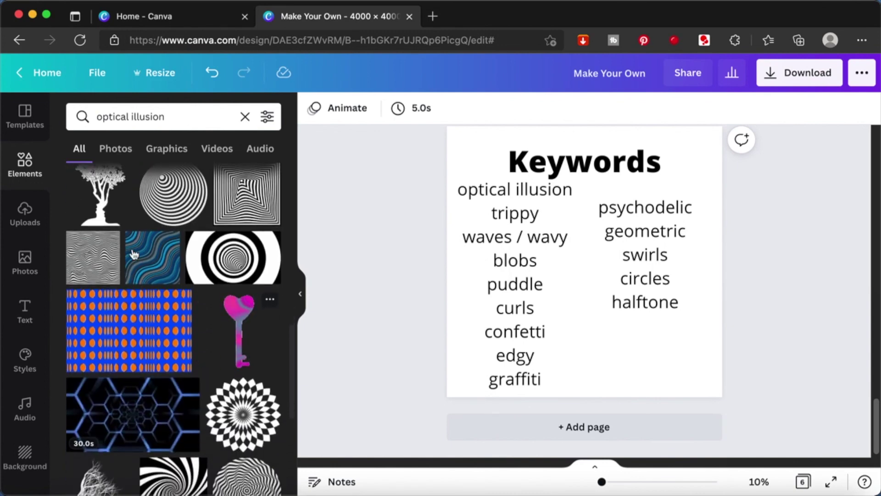
scroll(213, 376, "down", 7)
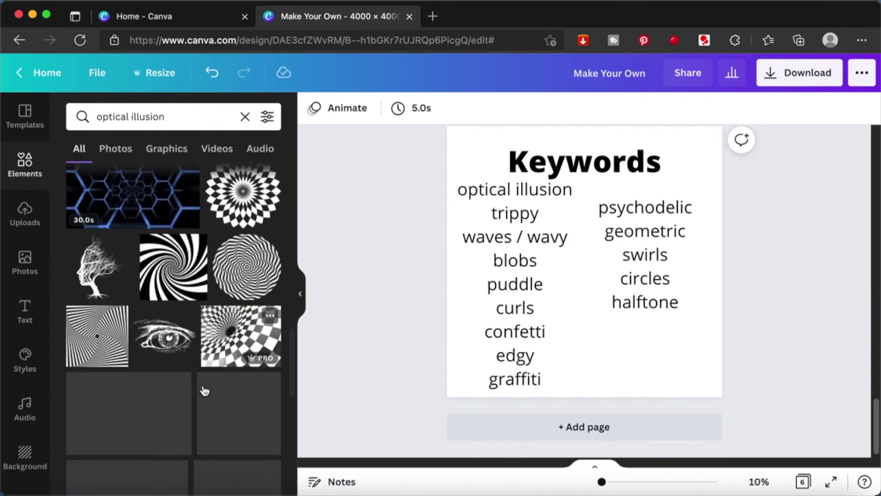
scroll(204, 390, "up", 10)
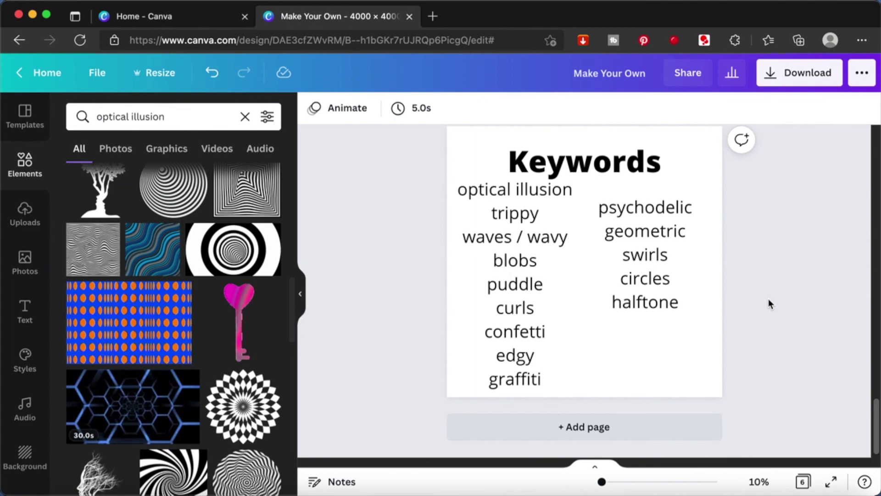
scroll(771, 304, "down", 1)
- Scroll back up to page 4's red watercolour image
scroll(770, 303, "up", 10)
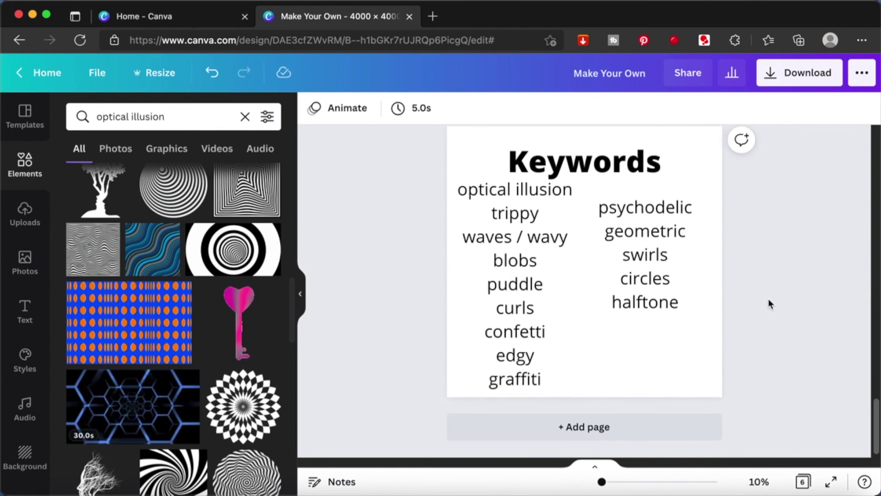
scroll(770, 302, "up", 5)
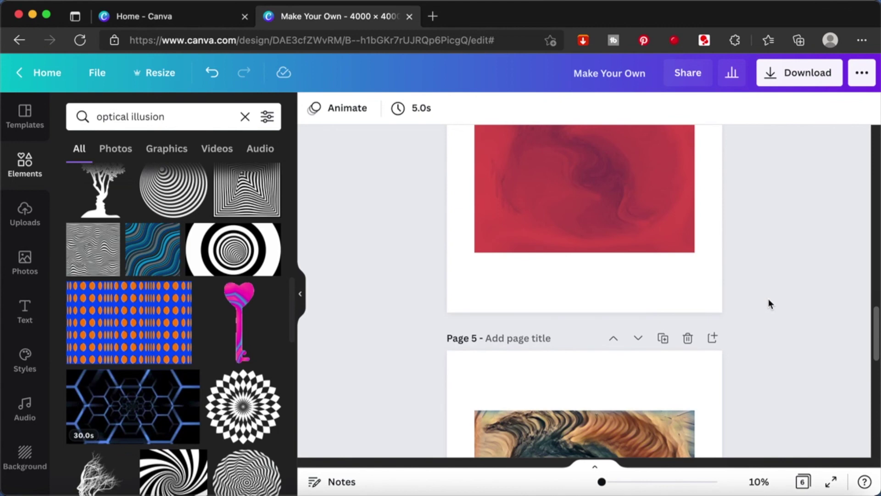